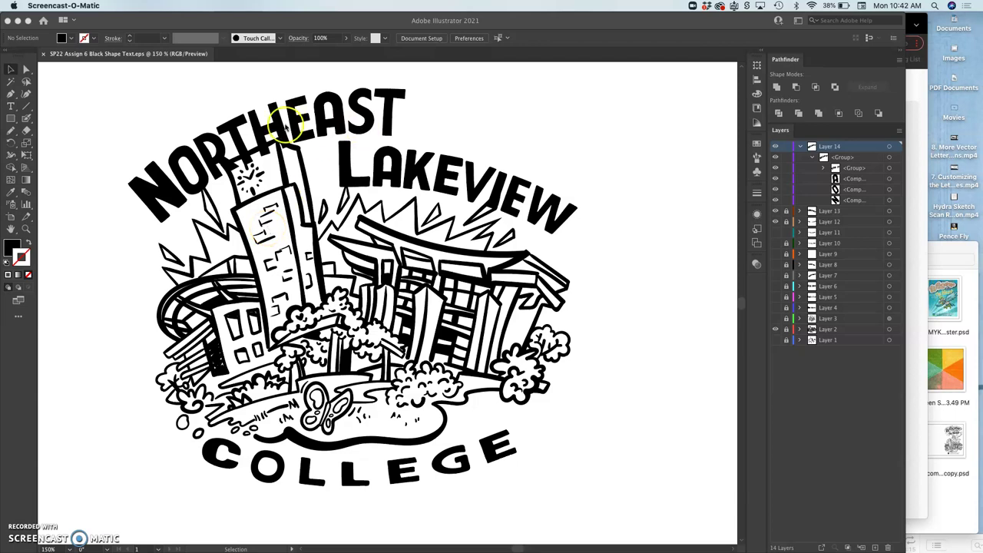
Step: Zoom to 600% and pan across the NORTHEAST letters to examine their rough edges
scroll(281, 163, up, 3)
scroll(281, 162, left, 2)
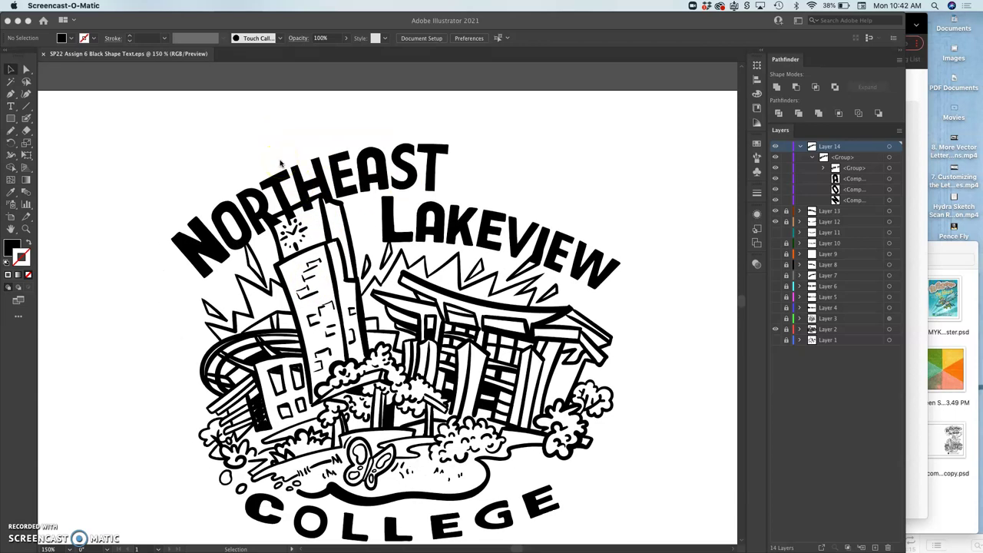
click(176, 150)
key(super+equal)
key(super+equal)
key(super+equal)
key(super+equal)
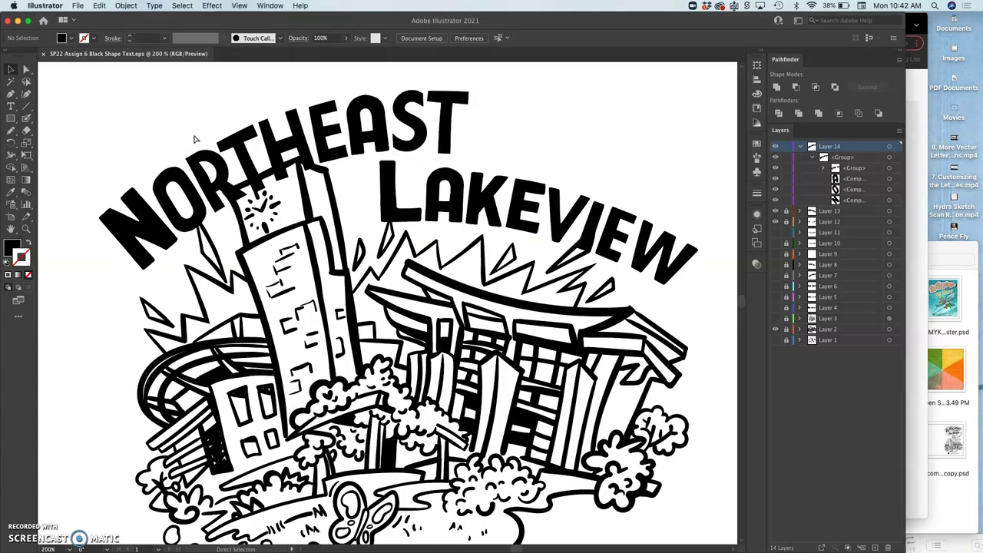
scroll(194, 139, up, 10)
scroll(194, 139, left, 5)
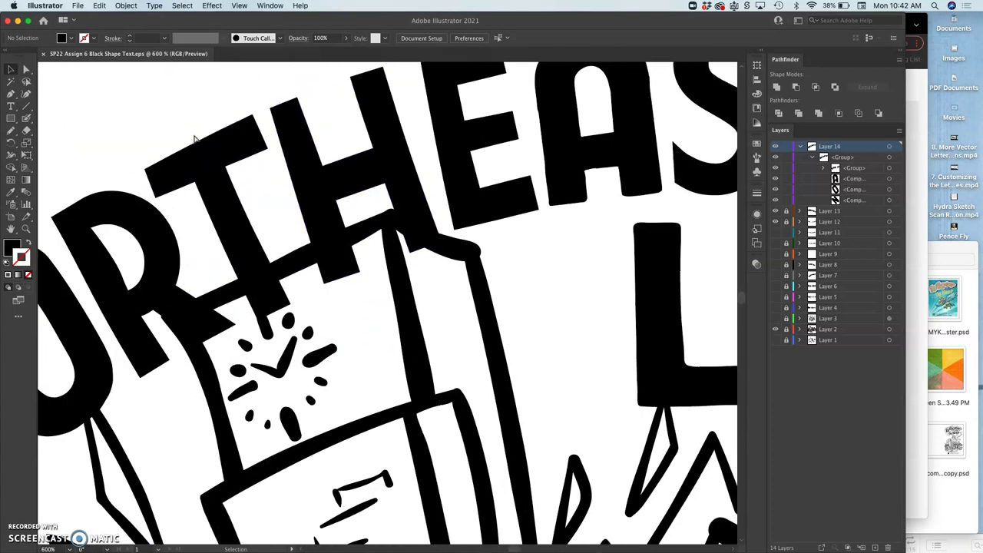
scroll(194, 139, down, 5)
scroll(194, 139, left, 9)
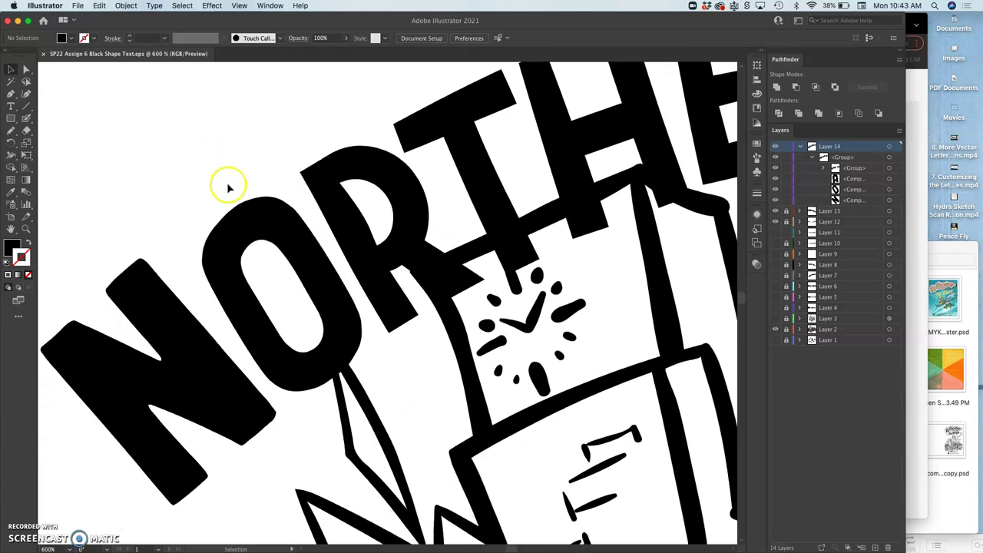
scroll(329, 284, right, 8)
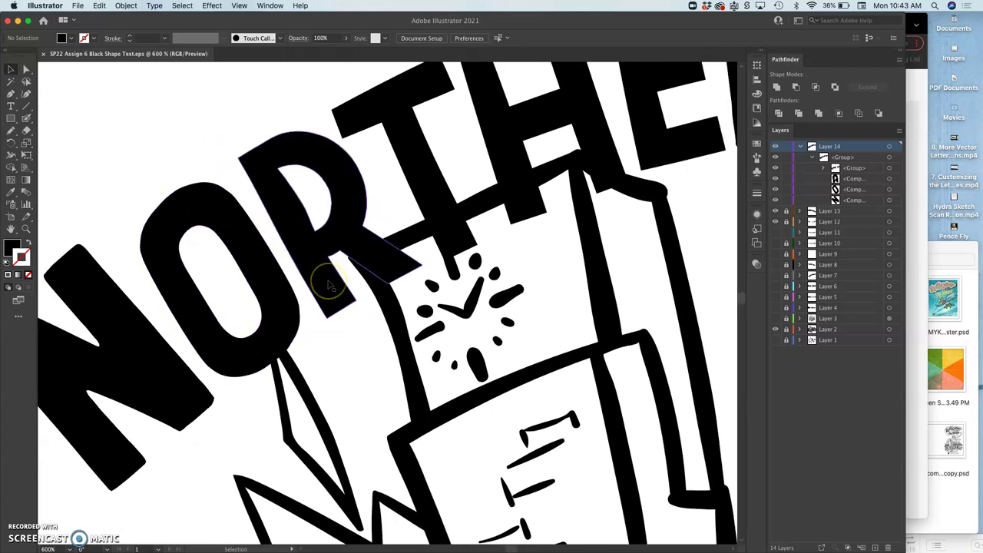
scroll(329, 284, right, 6)
scroll(329, 284, up, 2)
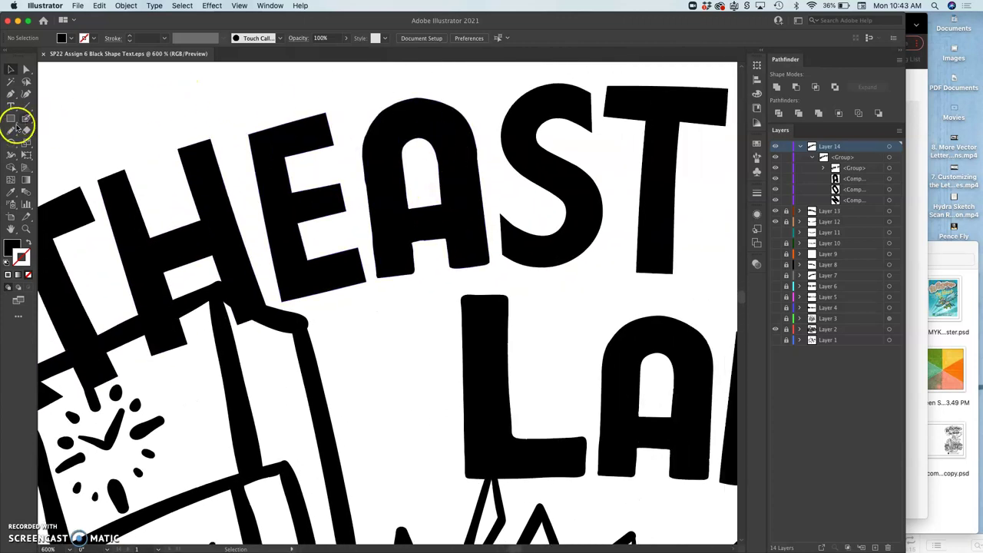
Step: Smooth the left edge, lower-left corner and bottom edge of the A in EAST with the Smooth Tool
drag(12, 135, 48, 153)
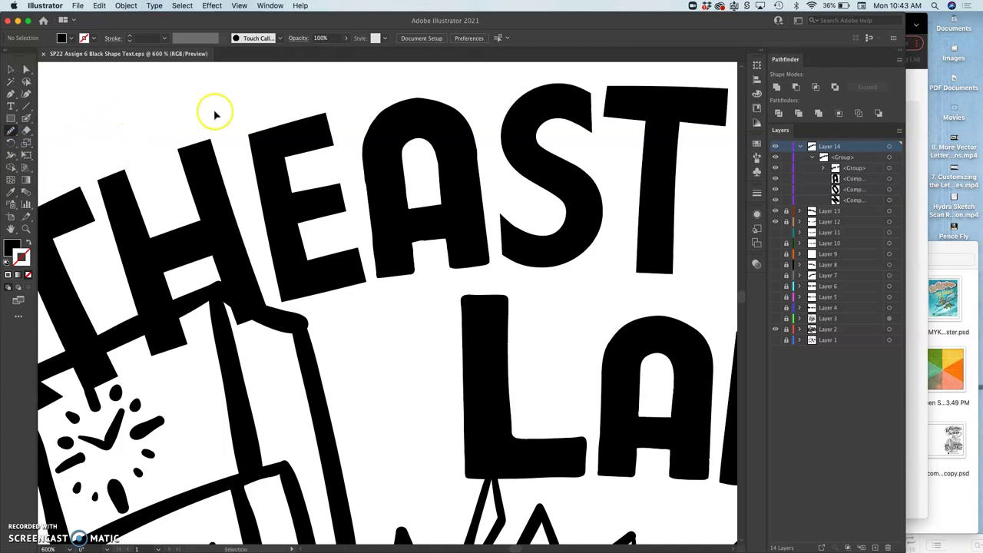
click(27, 70)
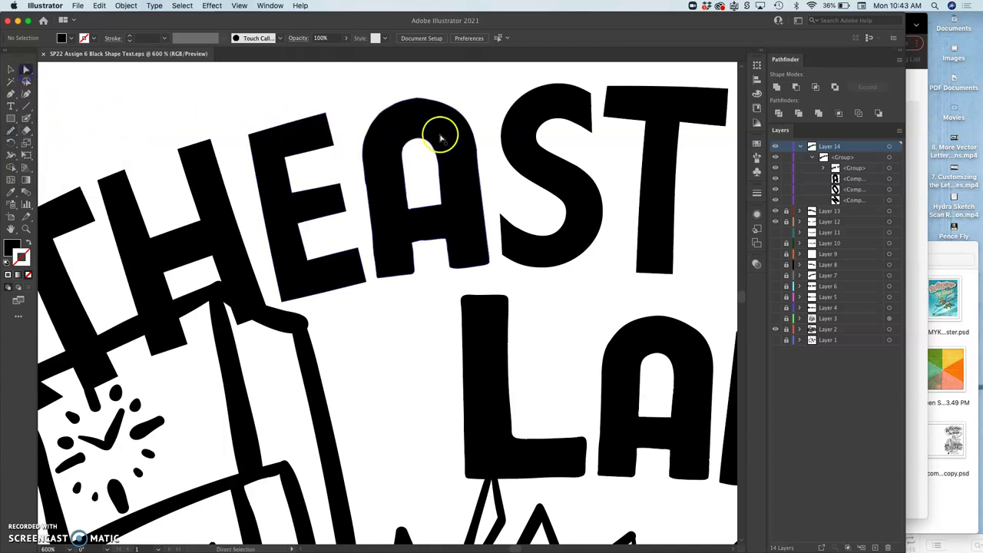
click(392, 144)
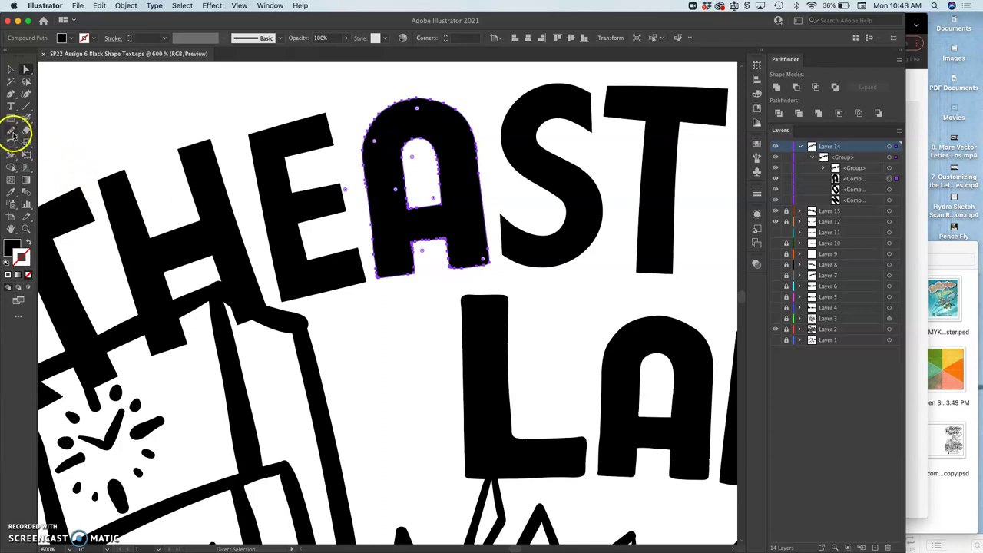
click(12, 132)
drag(369, 218, 369, 221)
drag(376, 255, 378, 269)
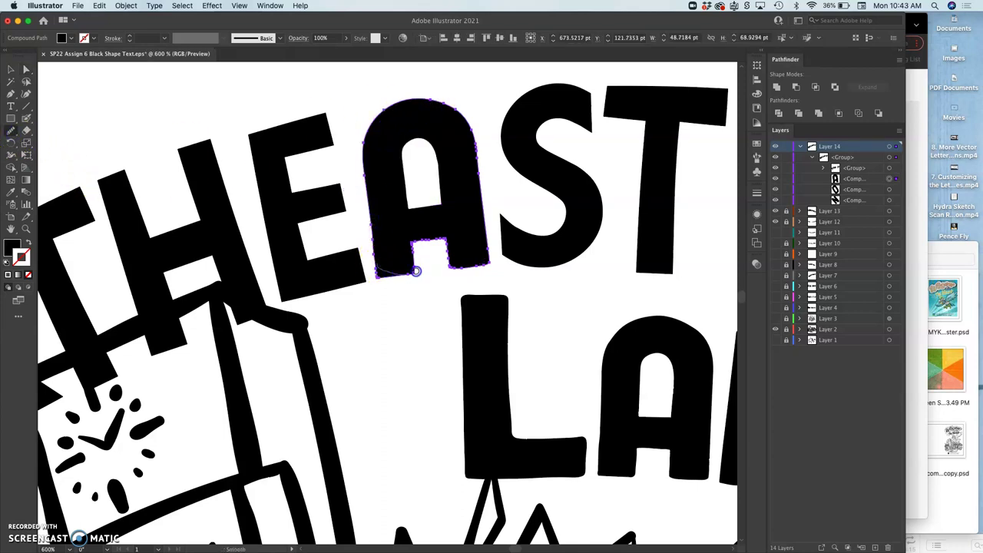
drag(472, 267, 474, 264)
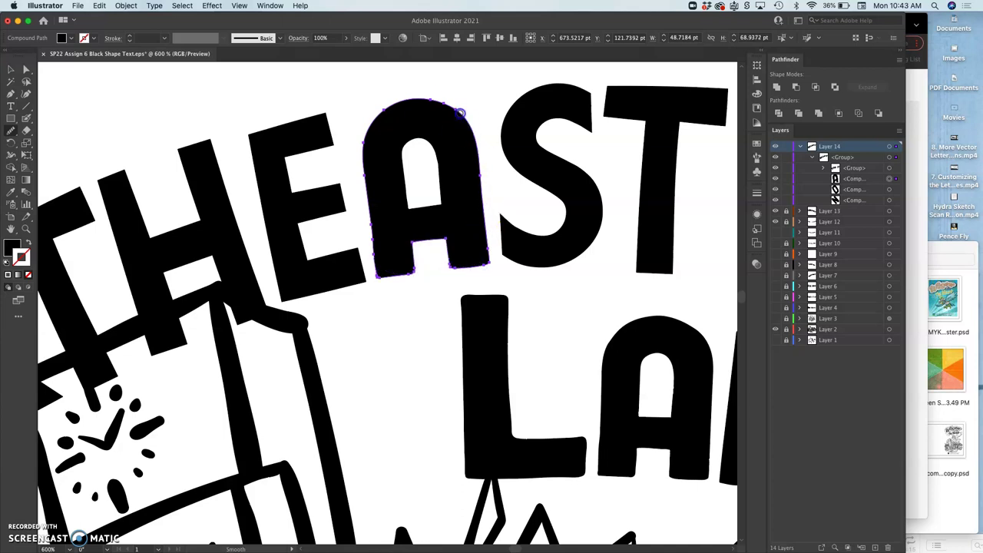
Step: Smooth the bottom and lower-right edges of the O in NORTHEAST
scroll(336, 161, left, 10)
scroll(336, 161, down, 5)
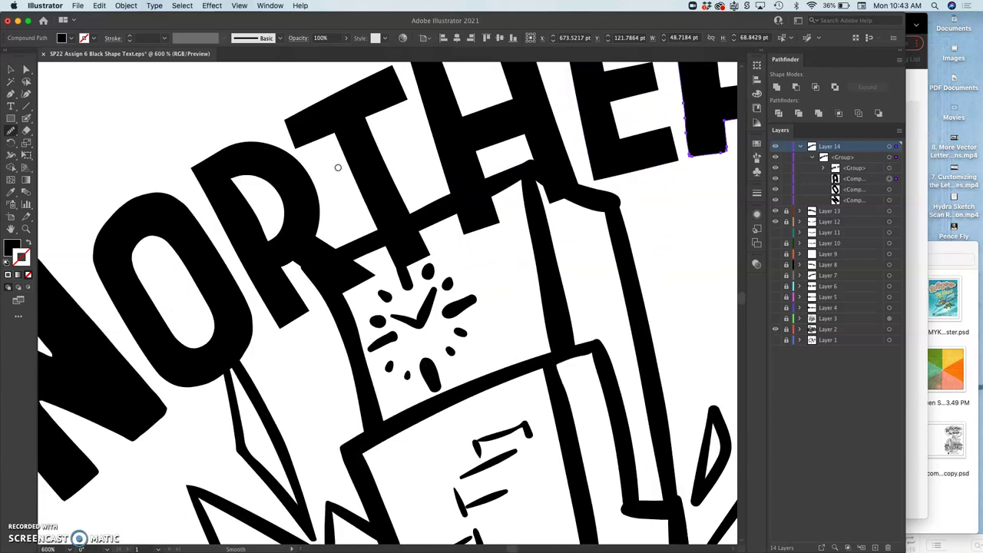
super+click(175, 212)
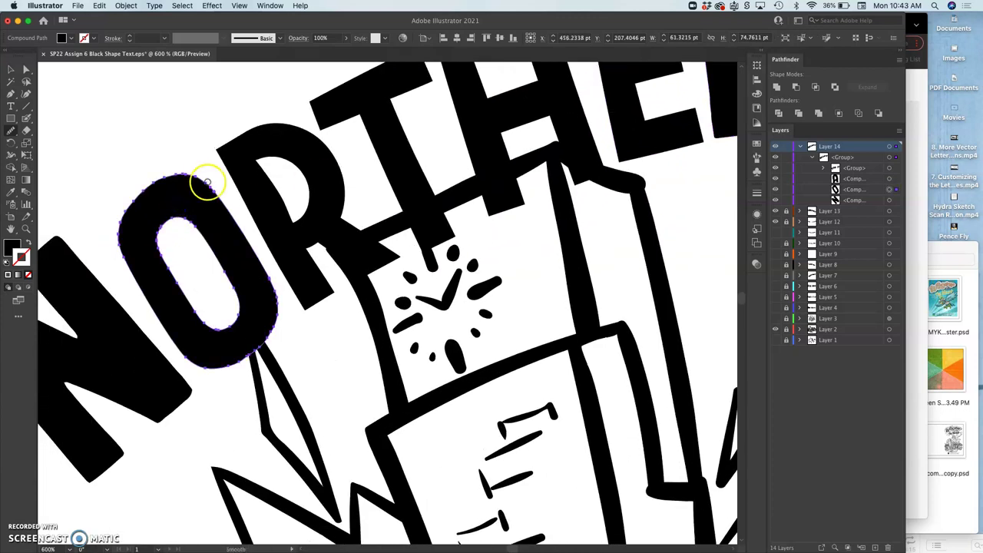
mouse_move(221, 364)
mouse_down()
mouse_move(264, 343)
mouse_move(270, 317)
mouse_up()
mouse_move(255, 361)
mouse_down()
mouse_move(273, 333)
mouse_move(258, 258)
mouse_move(253, 340)
mouse_up()
Step: Smooth the upper-left, diagonal, upper-right and inner edges of the N in NORTHEAST
scroll(200, 333, down, 3)
scroll(199, 333, left, 5)
super+click(203, 322)
drag(161, 298, 88, 281)
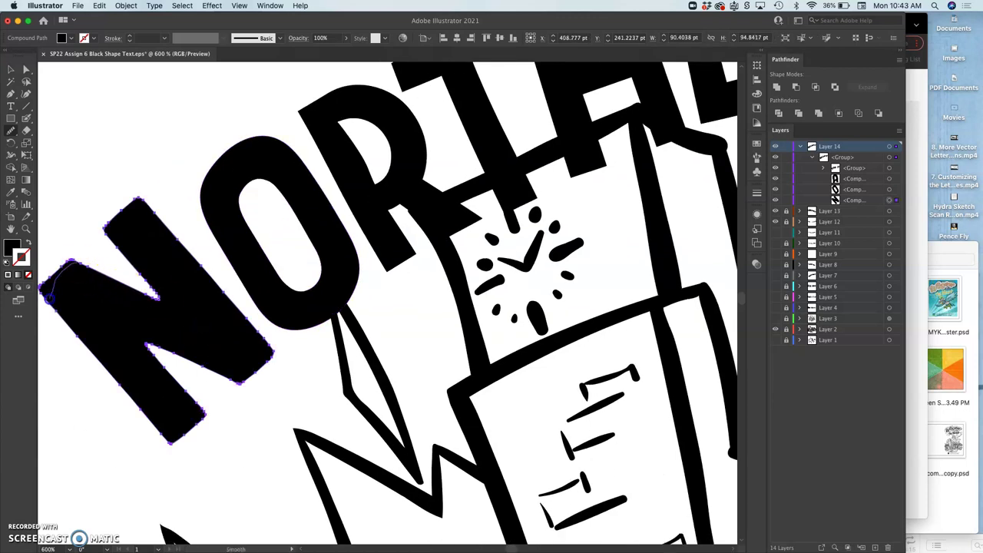
drag(142, 322, 155, 290)
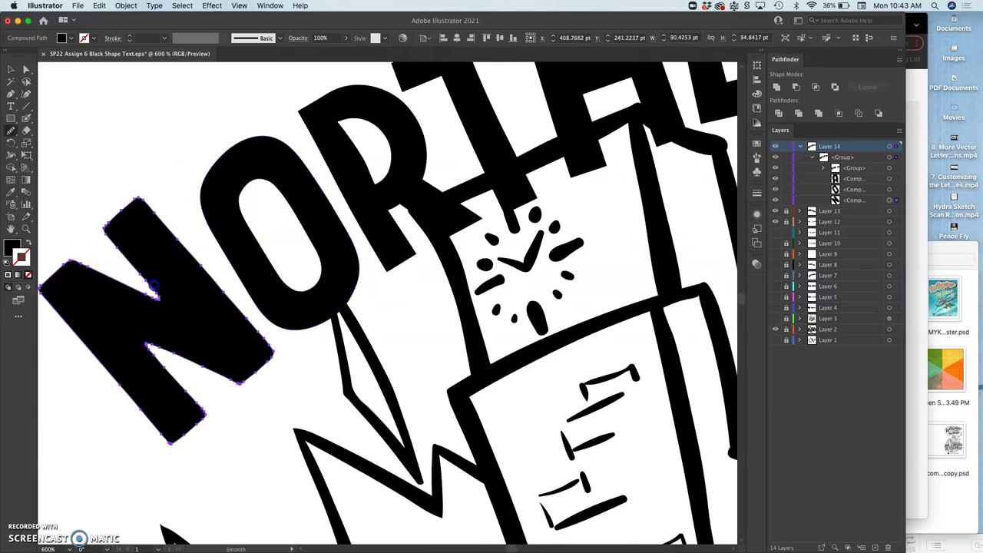
drag(151, 203, 257, 310)
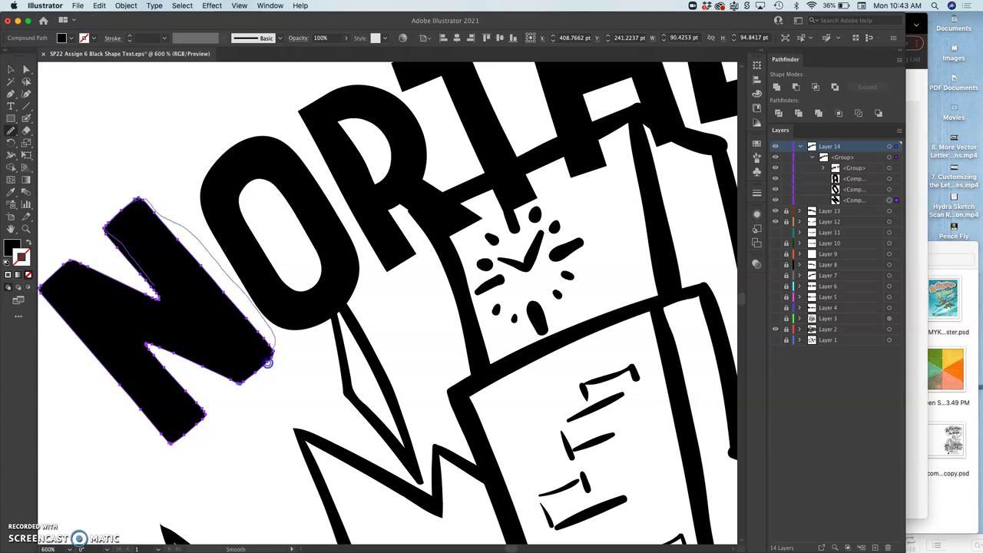
drag(248, 381, 248, 383)
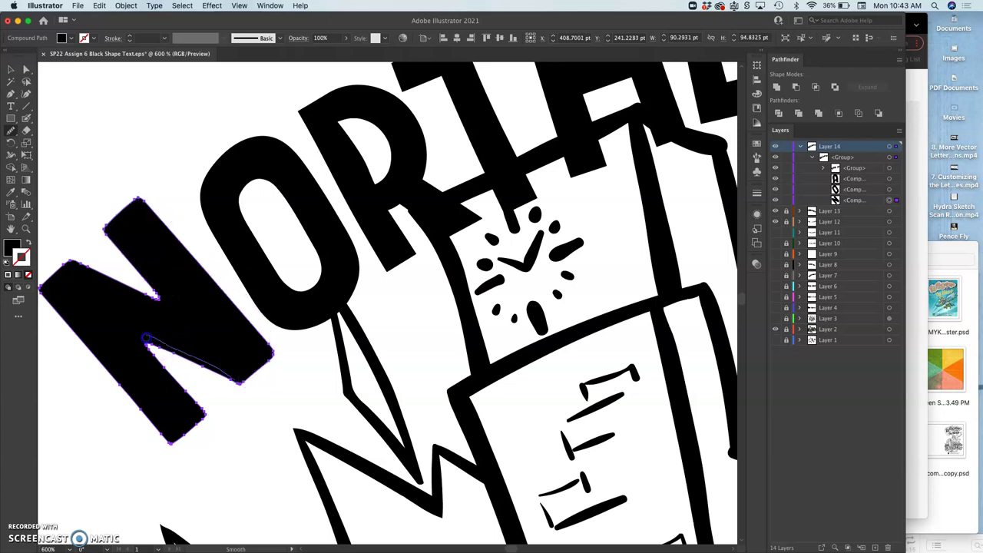
drag(200, 411, 210, 415)
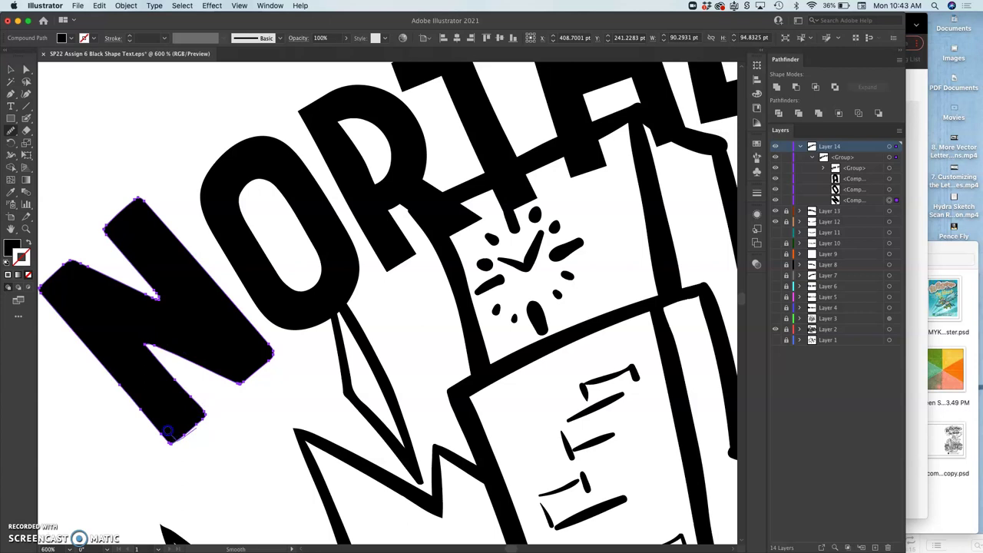
Step: Smooth the bottom-left corner of the A in EAST
scroll(229, 443, up, 5)
scroll(228, 444, right, 5)
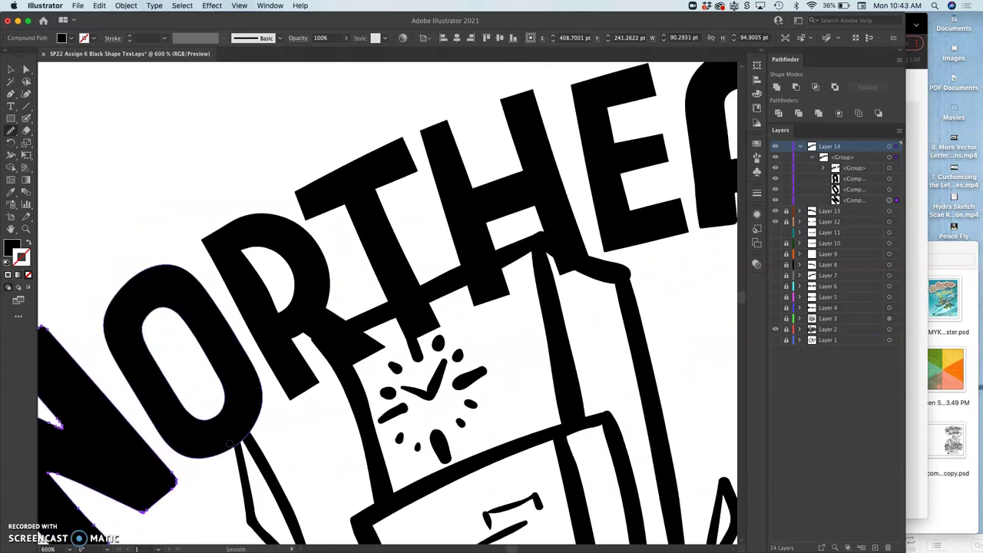
scroll(229, 443, right, 10)
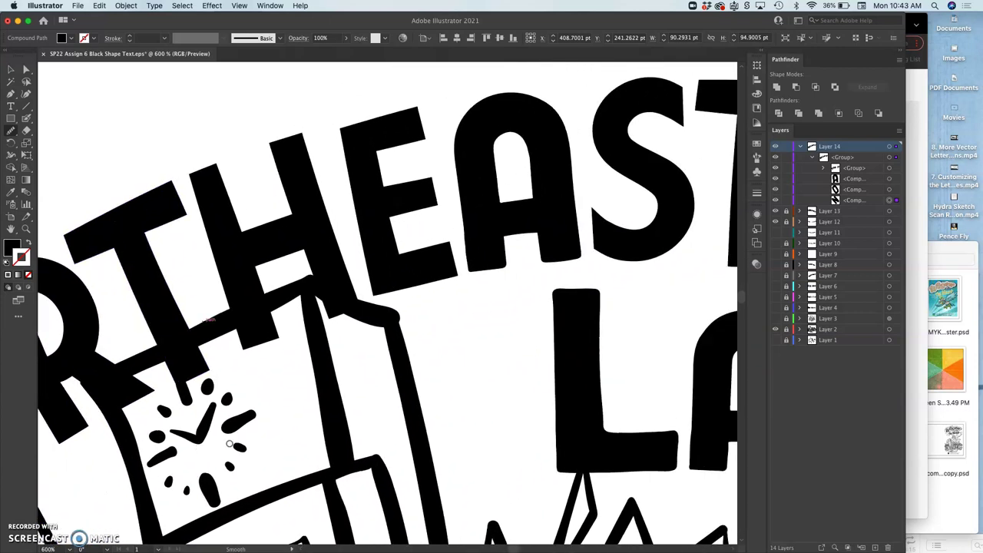
scroll(229, 443, right, 3)
super+click(363, 241)
drag(349, 285, 361, 318)
super+click(374, 331)
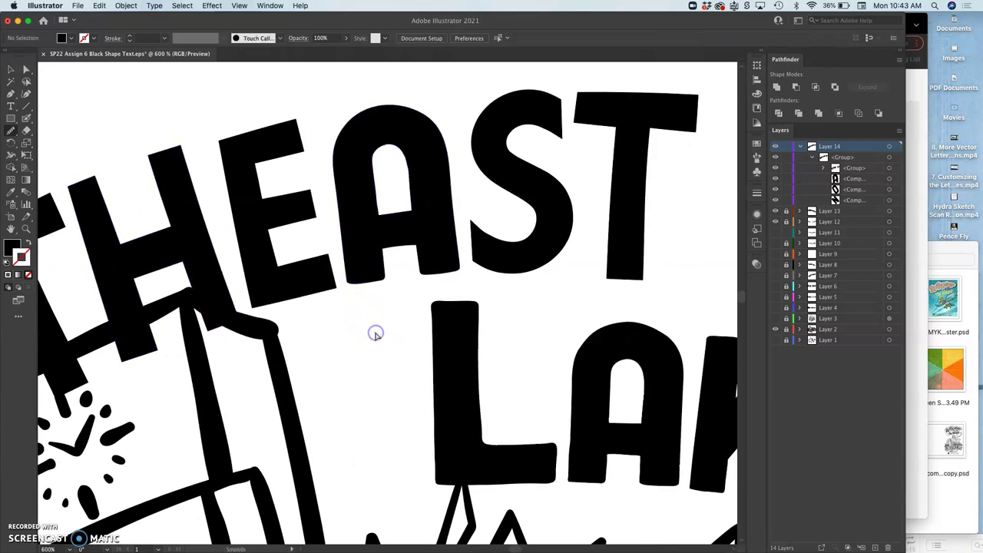
super+click(515, 259)
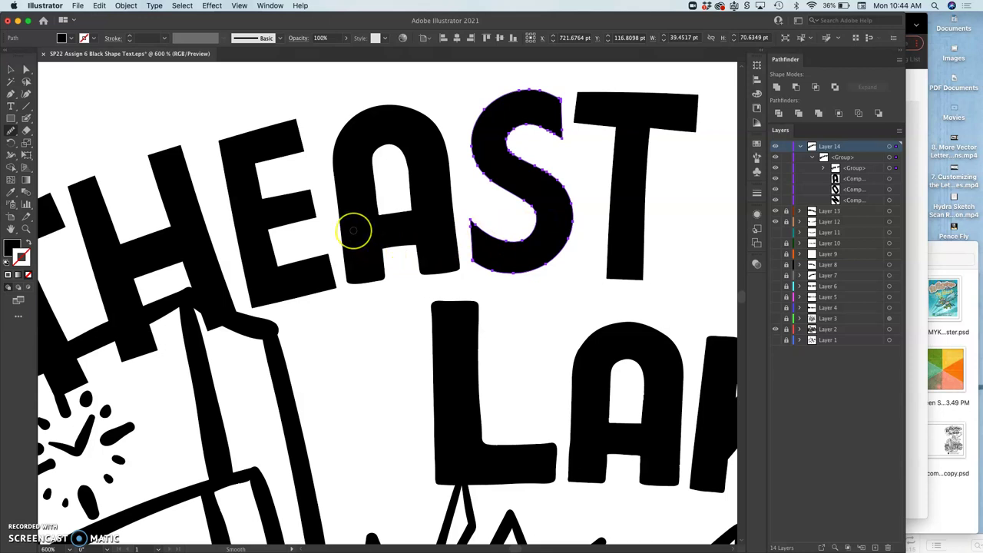
scroll(353, 230, right, 5)
scroll(353, 231, down, 3)
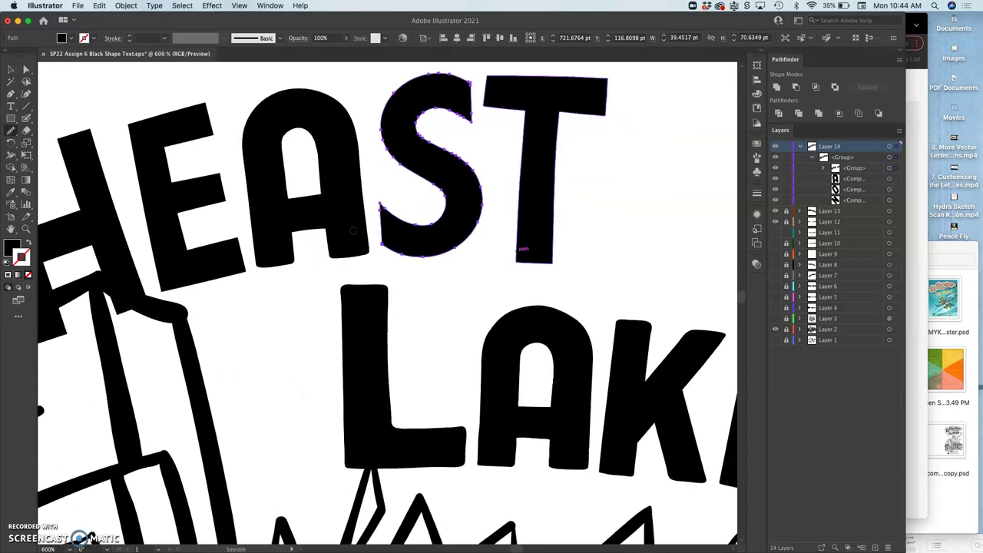
scroll(353, 230, left, 5)
scroll(353, 230, left, 3)
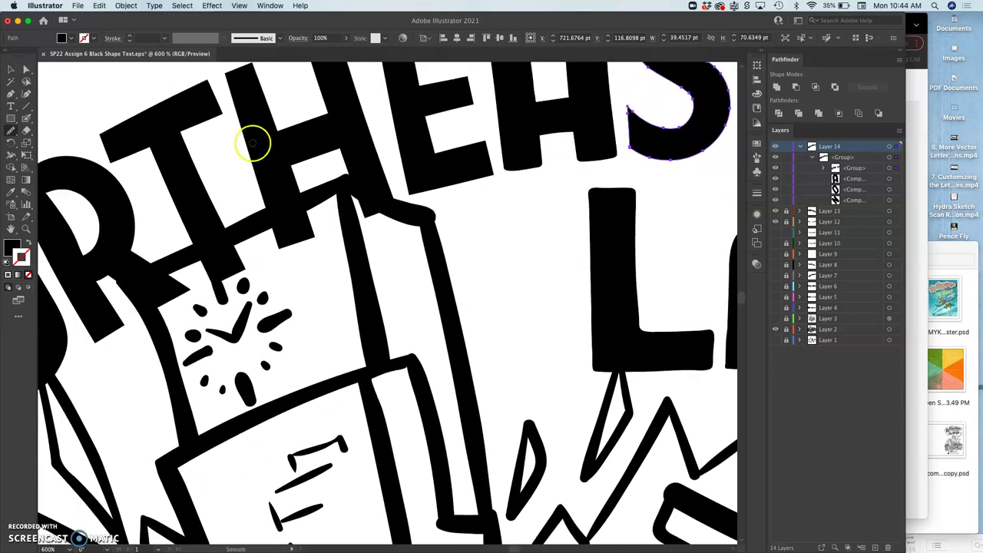
scroll(222, 192, left, 4)
scroll(227, 189, left, 5)
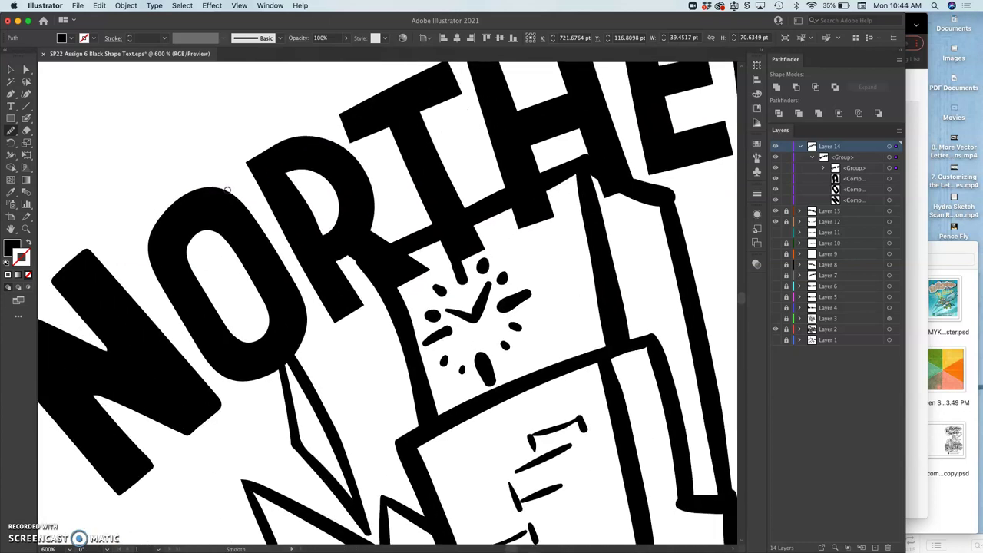
scroll(227, 189, right, 20)
scroll(227, 190, right, 10)
scroll(228, 190, down, 5)
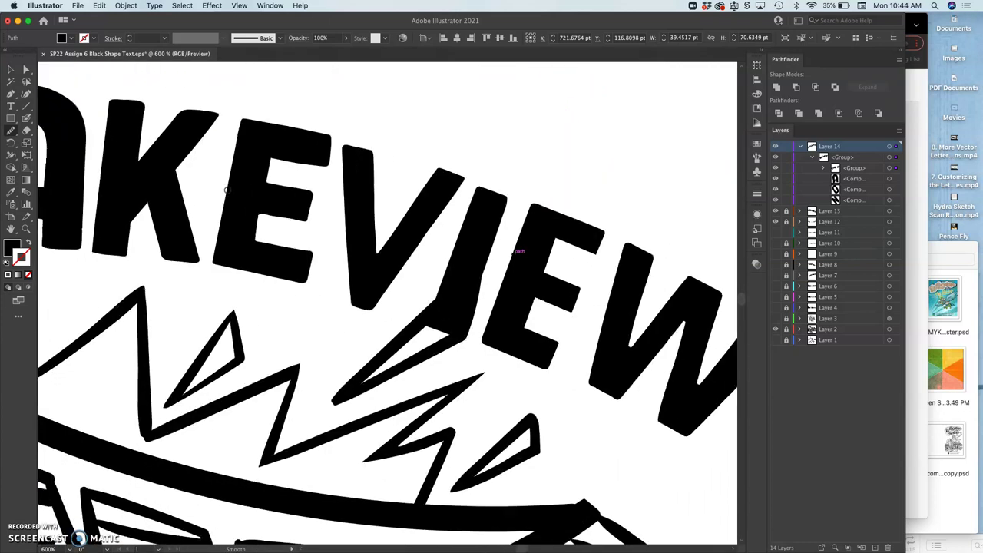
scroll(307, 204, down, 20)
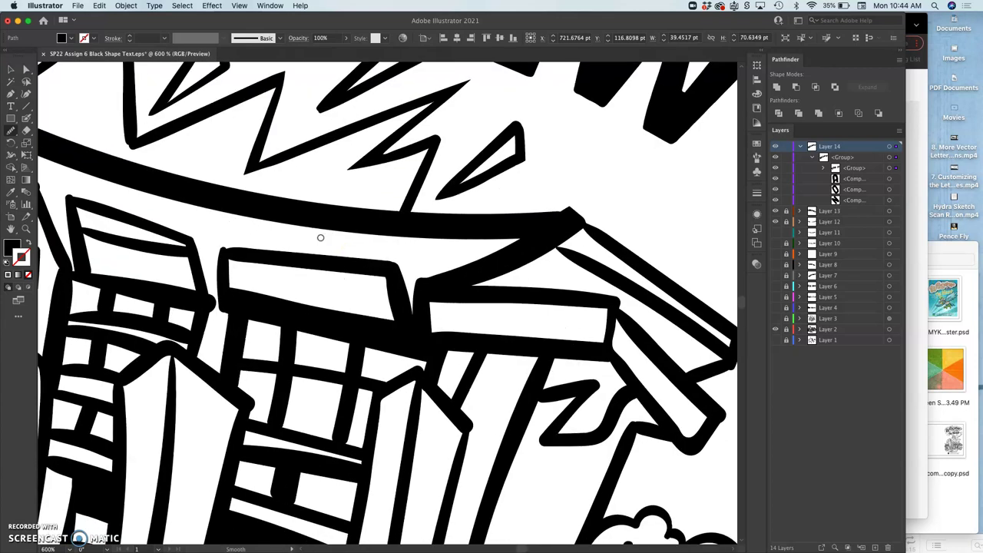
scroll(320, 238, down, 8)
scroll(320, 238, left, 15)
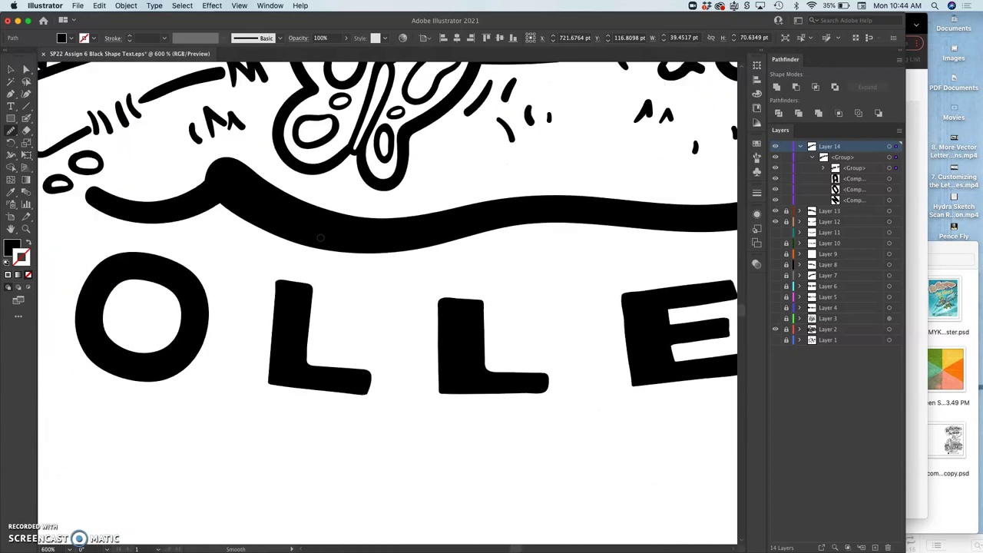
key(super+minus)
key(super+minus)
key(super+minus)
key(super+minus)
key(super+minus)
key(super+minus)
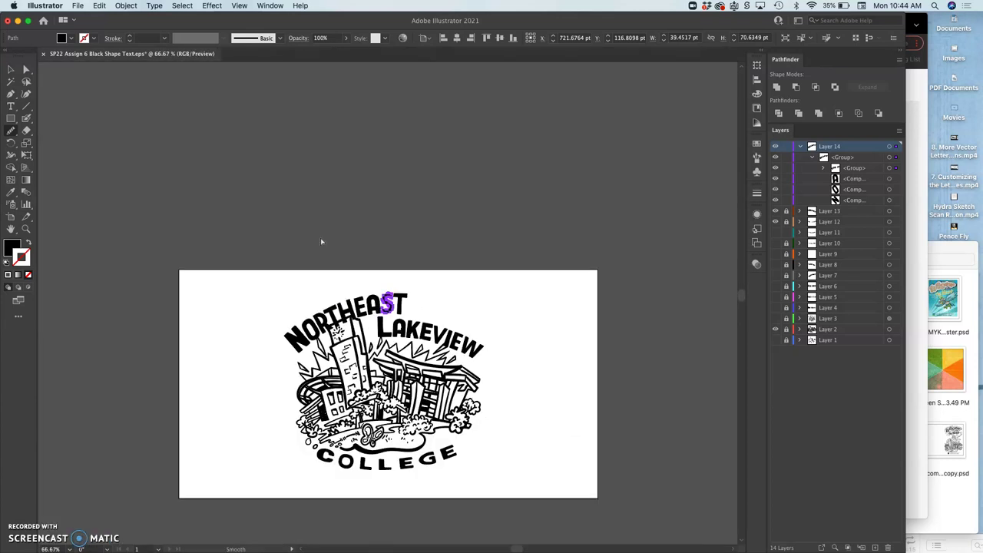
Step: Select Layer 14's NORTHEAST lettering and shift it about 18 pt left toward the clock tower
click(11, 70)
click(381, 211)
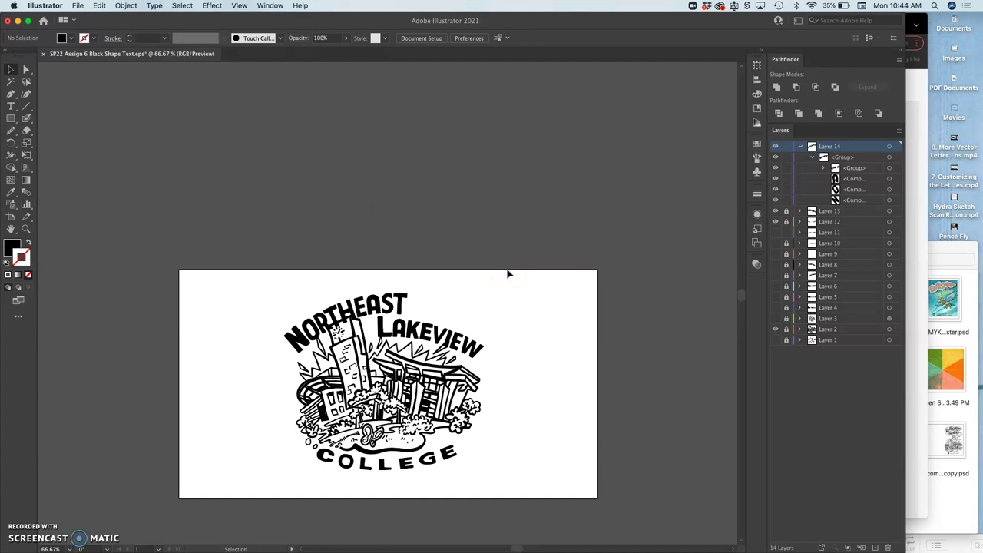
drag(467, 318, 461, 358)
click(890, 147)
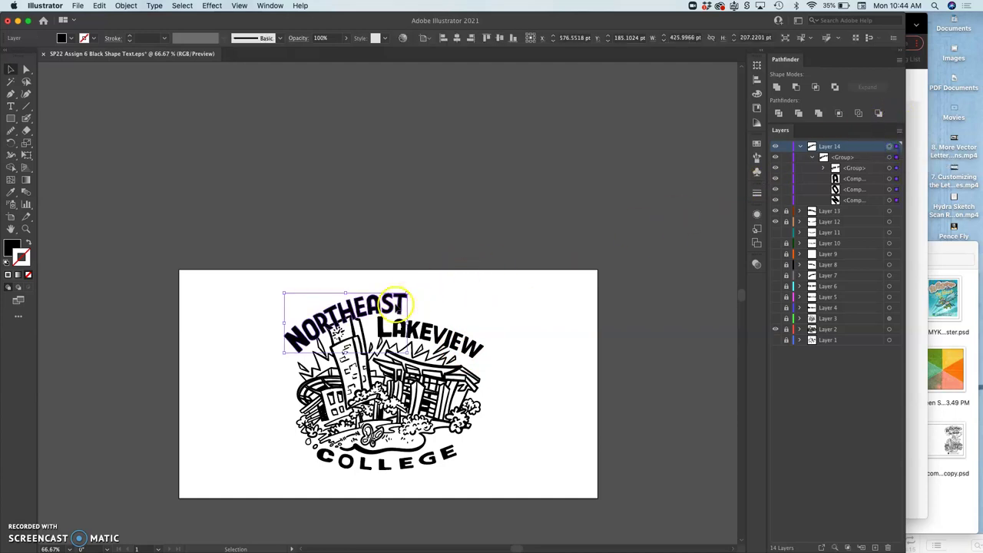
key(super+equal)
key(super+equal)
key(super+equal)
drag(378, 283, 365, 285)
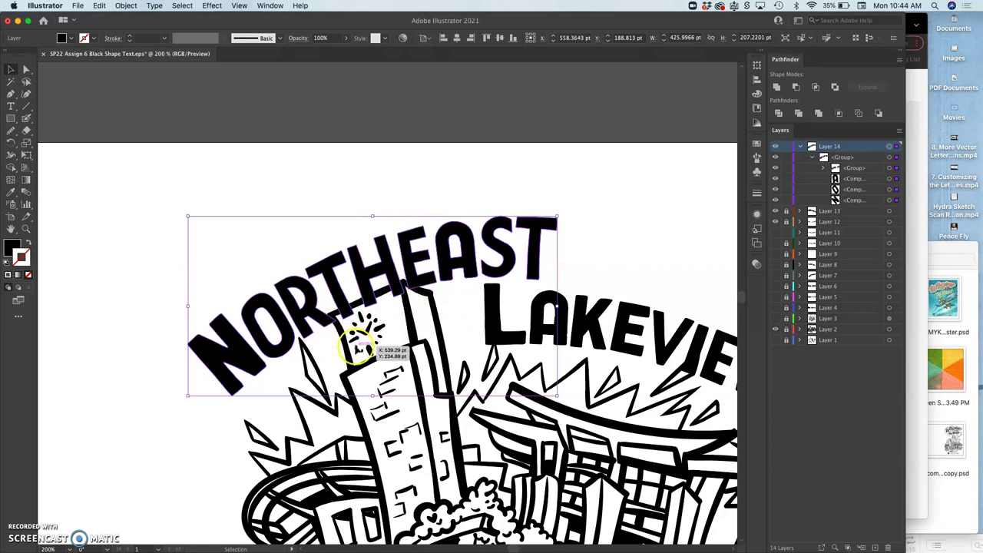
scroll(376, 338, right, 7)
scroll(376, 338, down, 3)
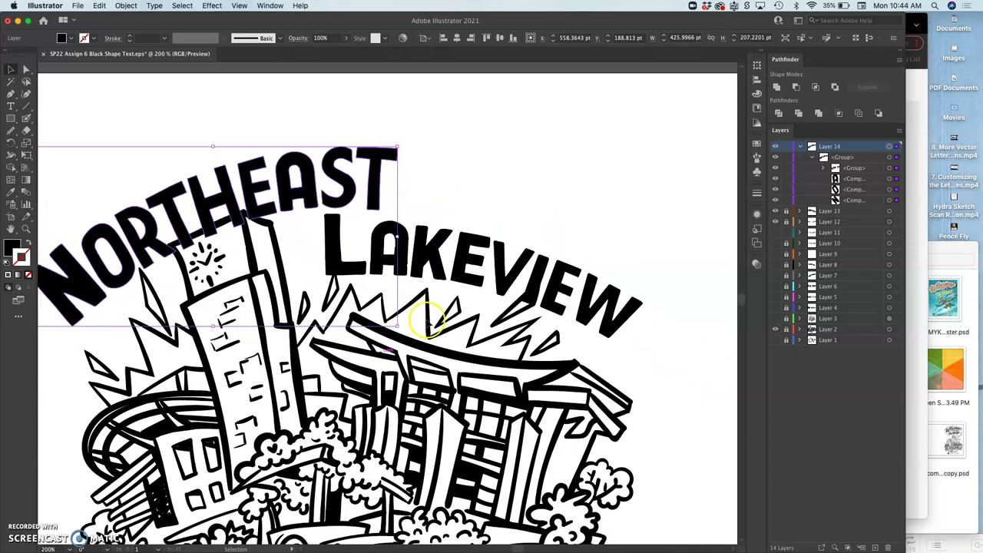
click(486, 274)
drag(488, 276, 500, 263)
scroll(499, 263, down, 3)
scroll(500, 263, left, 3)
scroll(499, 267, down, 2)
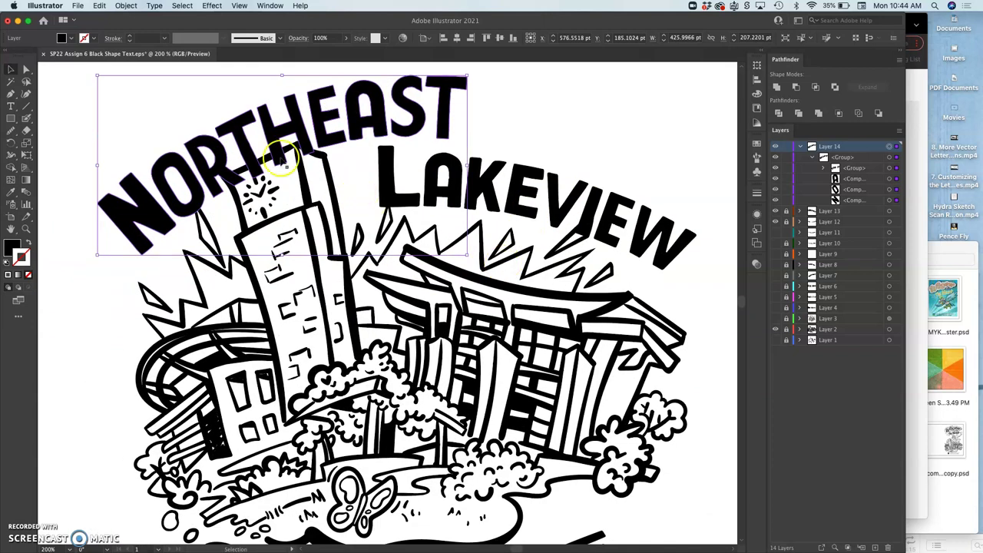
click(100, 7)
click(117, 17)
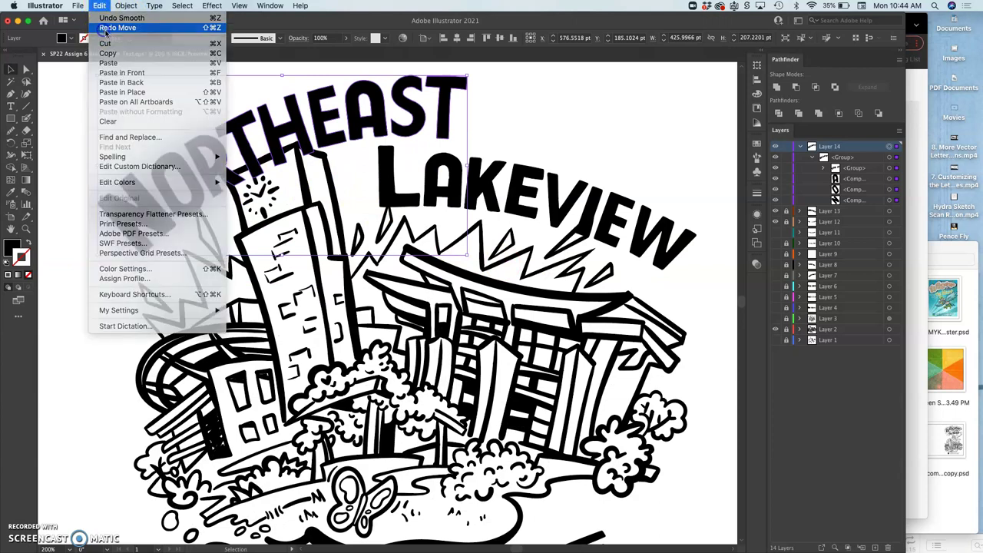
scroll(296, 157, right, 4)
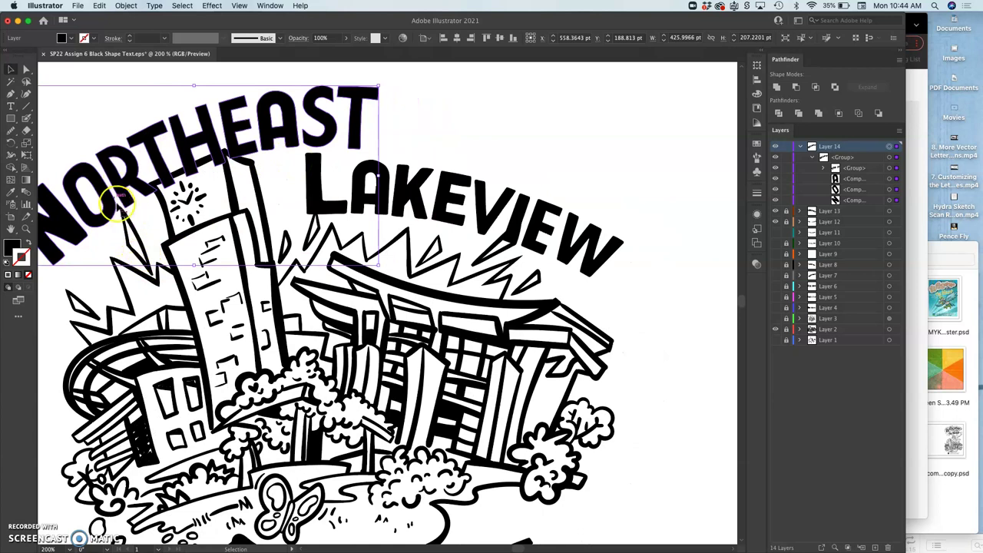
scroll(256, 240, right, 2)
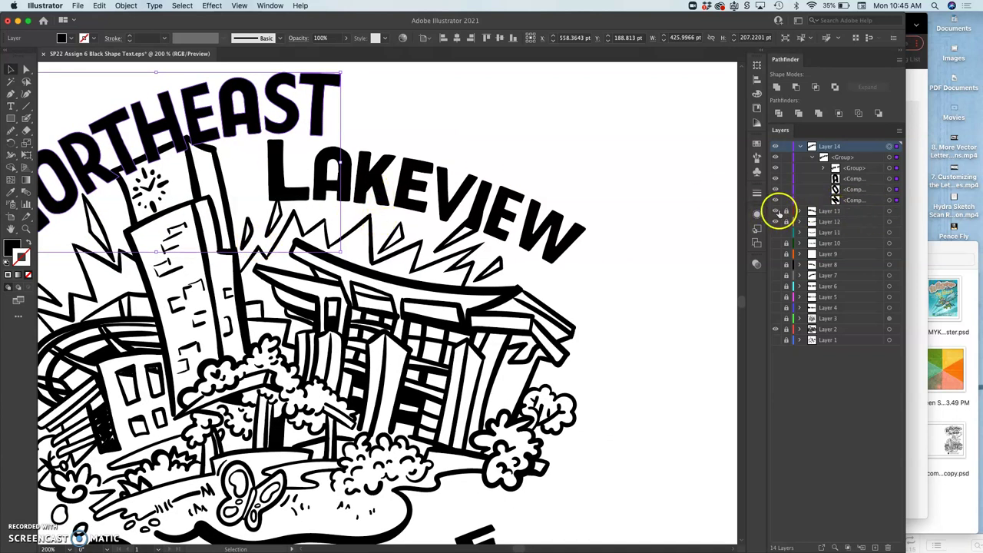
Step: Lock the NORTHEAST layer, then enlarge, rotate clockwise and move Layer 13's LAKEVIEW lettering
click(786, 147)
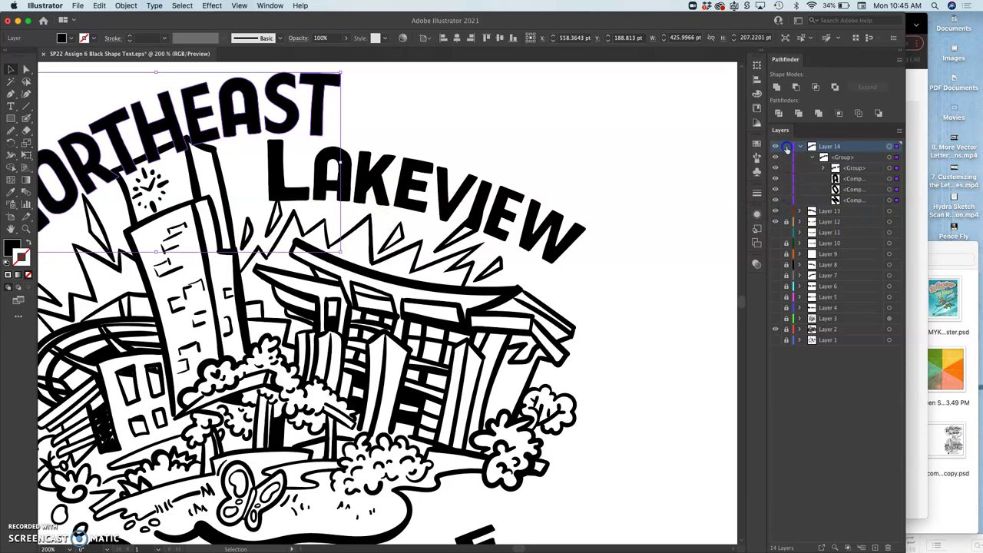
click(889, 210)
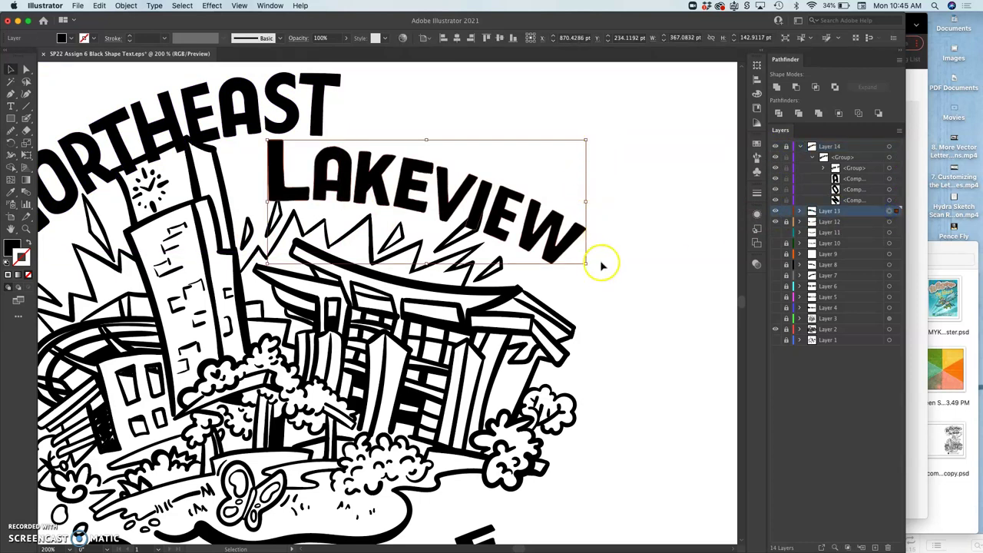
drag(585, 263, 640, 281)
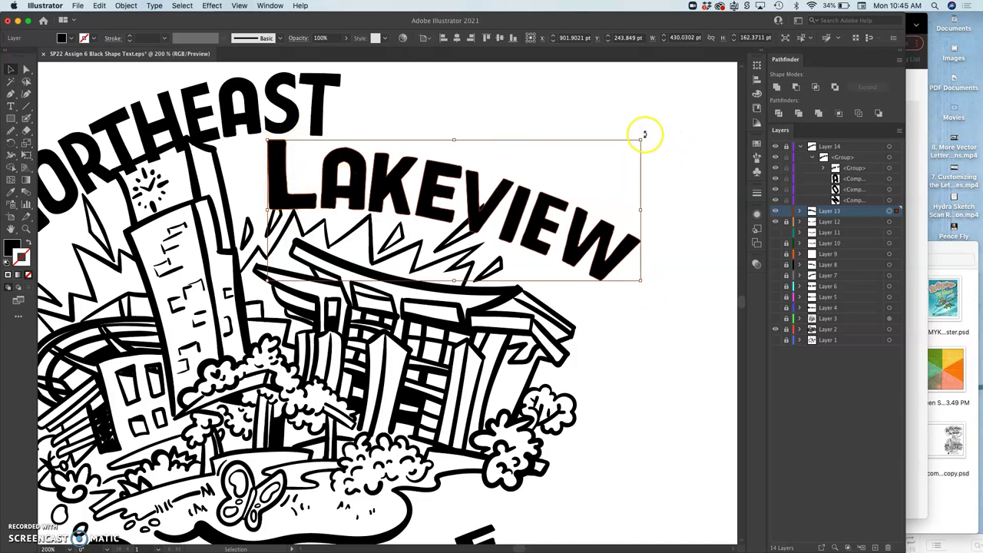
drag(644, 135, 649, 151)
mouse_move(516, 190)
mouse_down()
mouse_move(537, 154)
mouse_move(537, 206)
mouse_move(525, 202)
mouse_up()
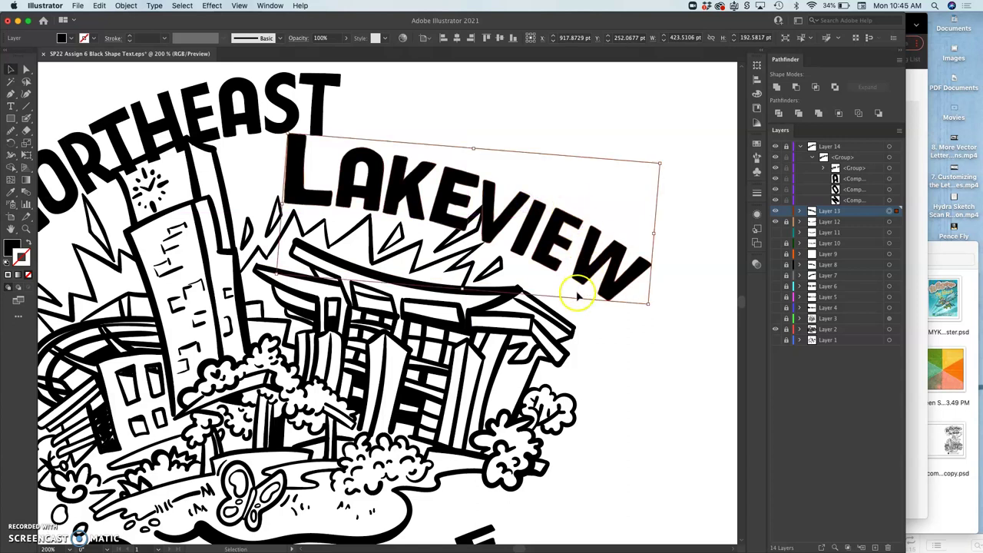
Step: Narrow, lower and fine-tune LAKEVIEW's angle to about 435.6 × 187.8 pt
scroll(572, 309, up, 2)
scroll(571, 309, left, 2)
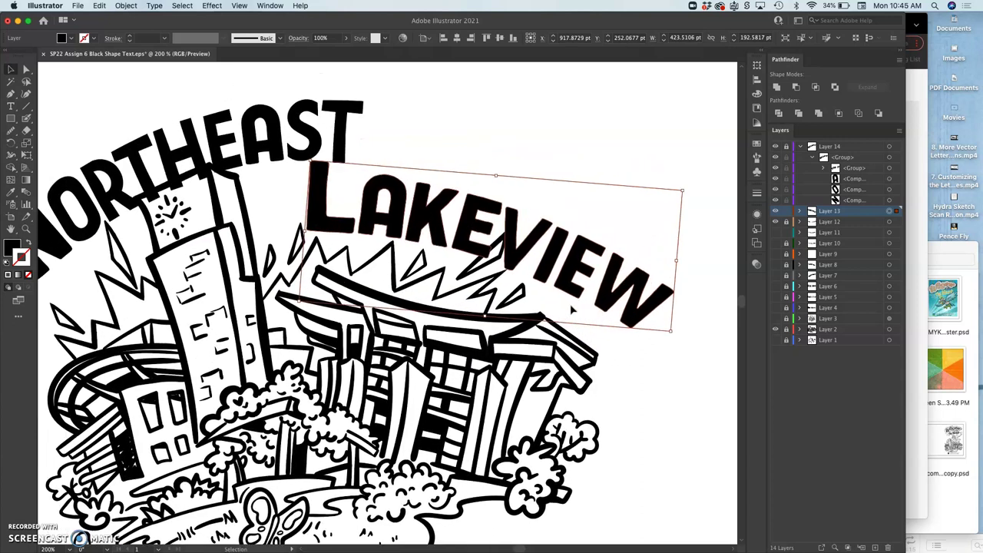
scroll(572, 309, up, 5)
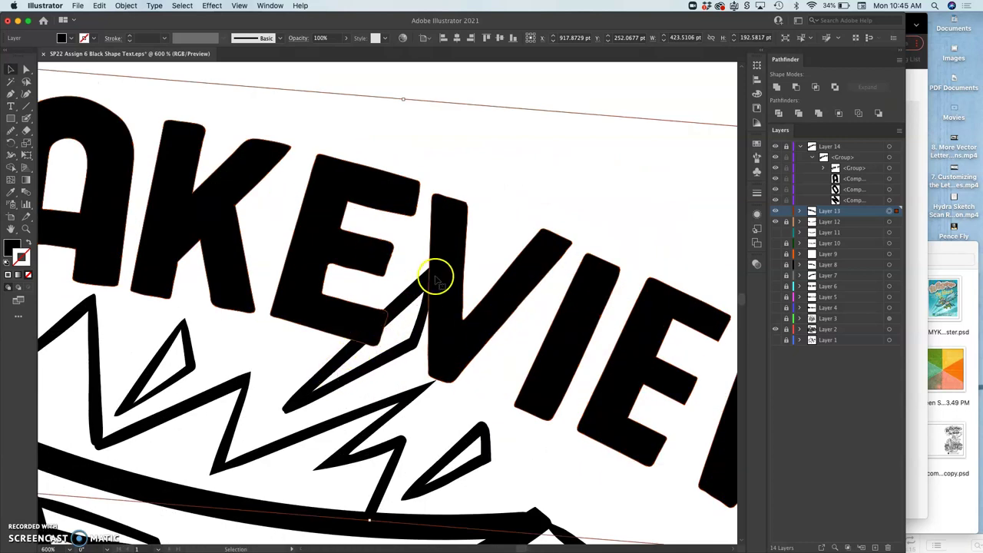
scroll(454, 341, down, 4)
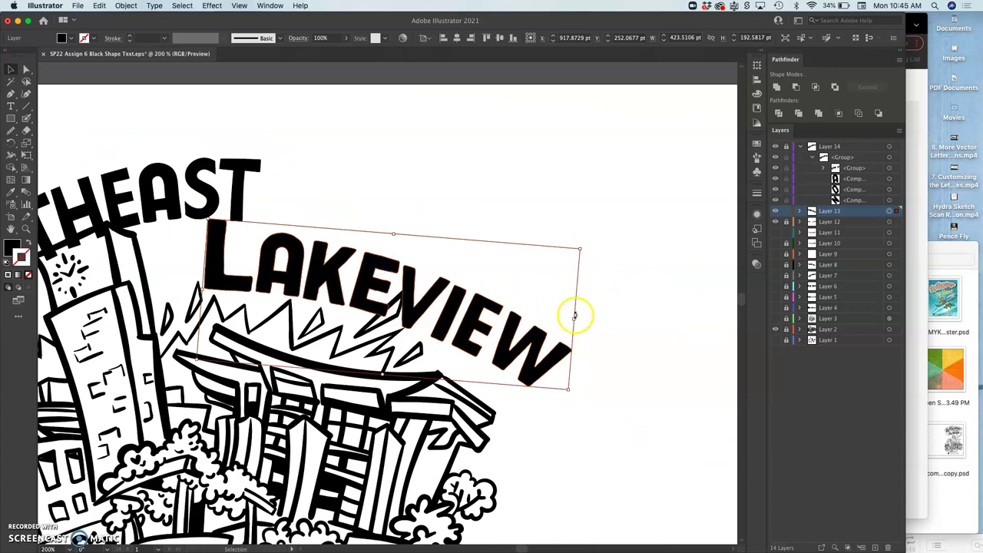
mouse_move(574, 316)
mouse_down()
mouse_move(563, 316)
mouse_move(582, 317)
mouse_up()
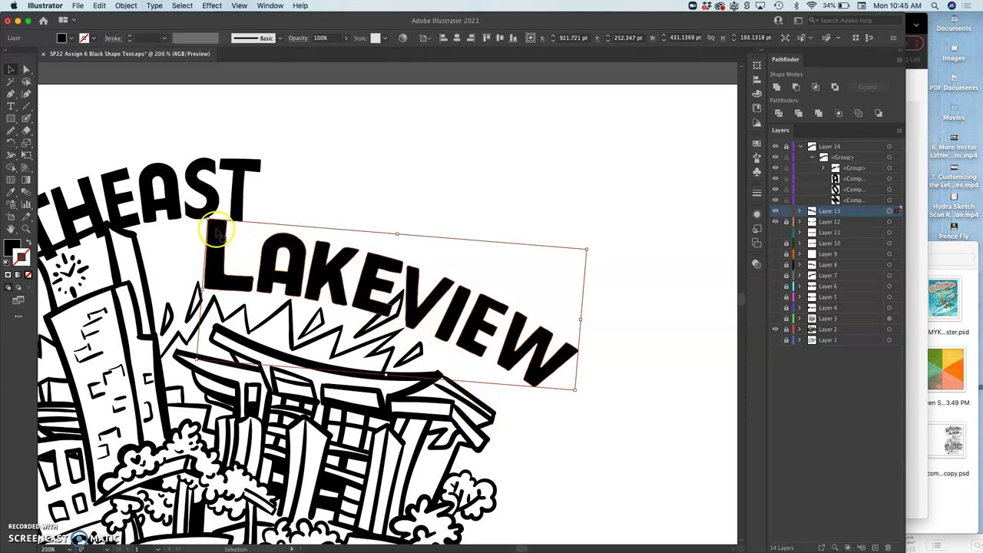
drag(217, 229, 216, 228)
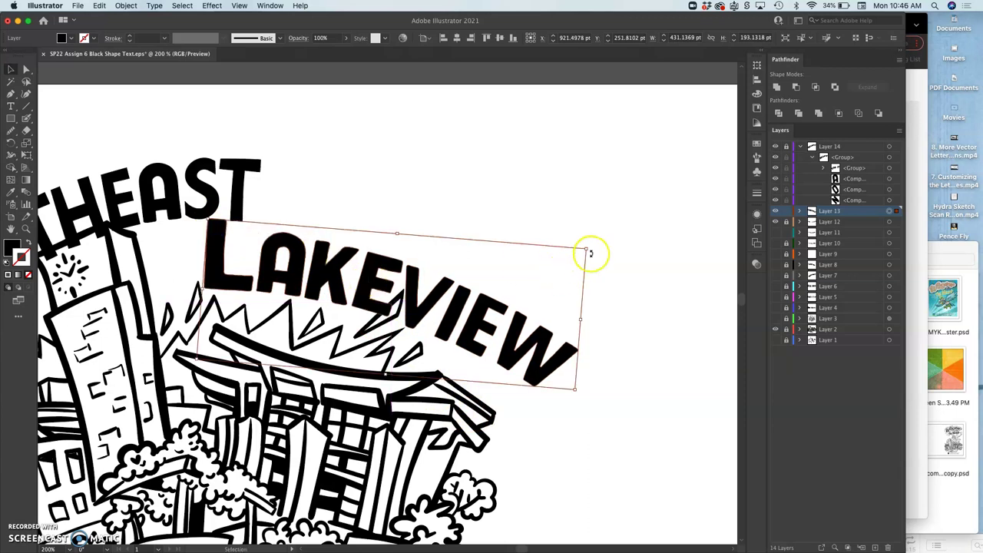
drag(586, 249, 595, 244)
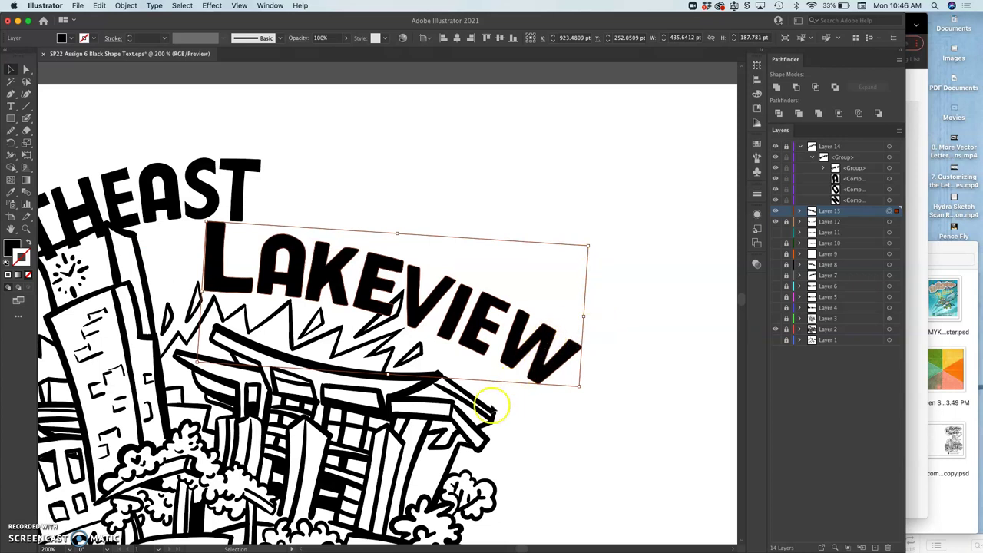
scroll(373, 229, up, 3)
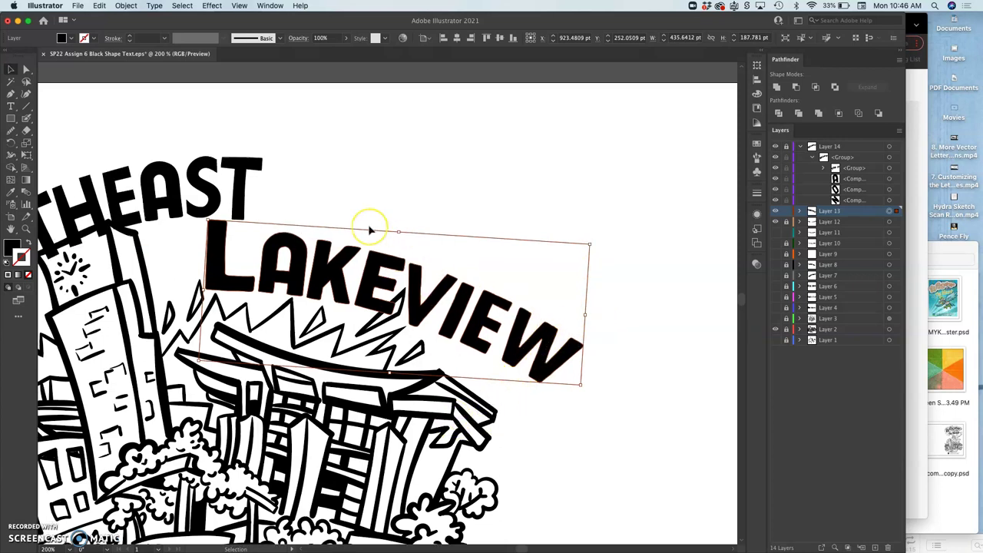
scroll(369, 229, down, 4)
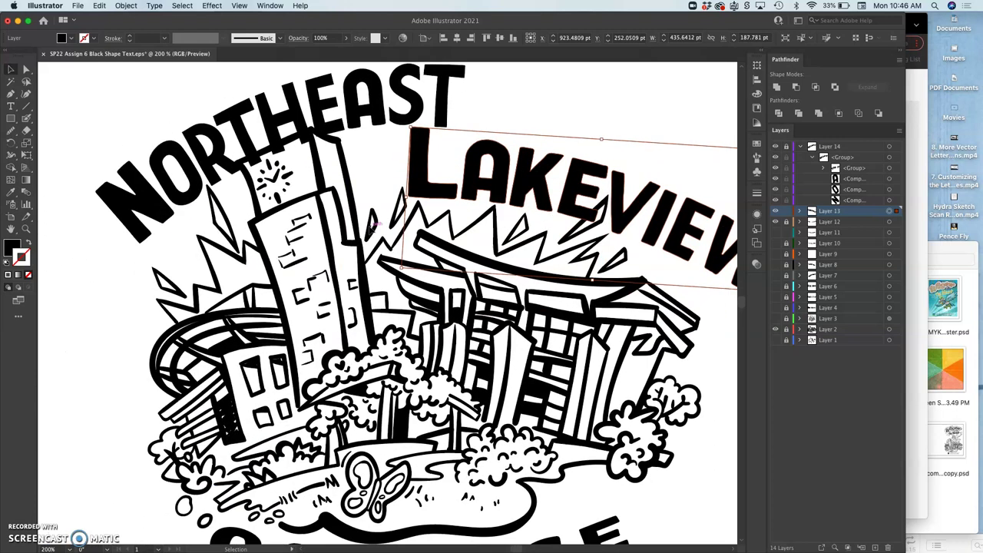
key(v)
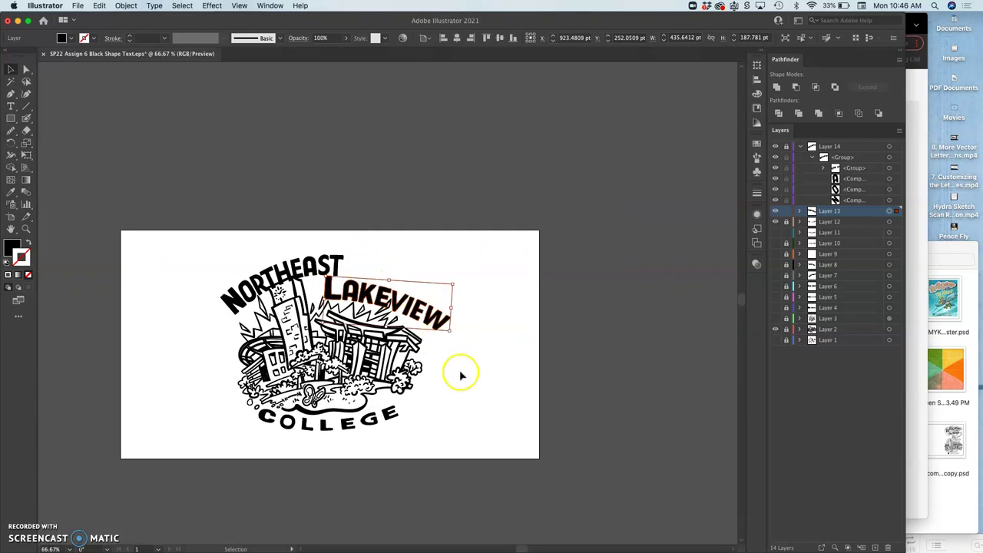
Step: Rescale LAKEVIEW to about 394.9 × 182.3 pt and raise it slightly along the arch
scroll(450, 355, up, 5)
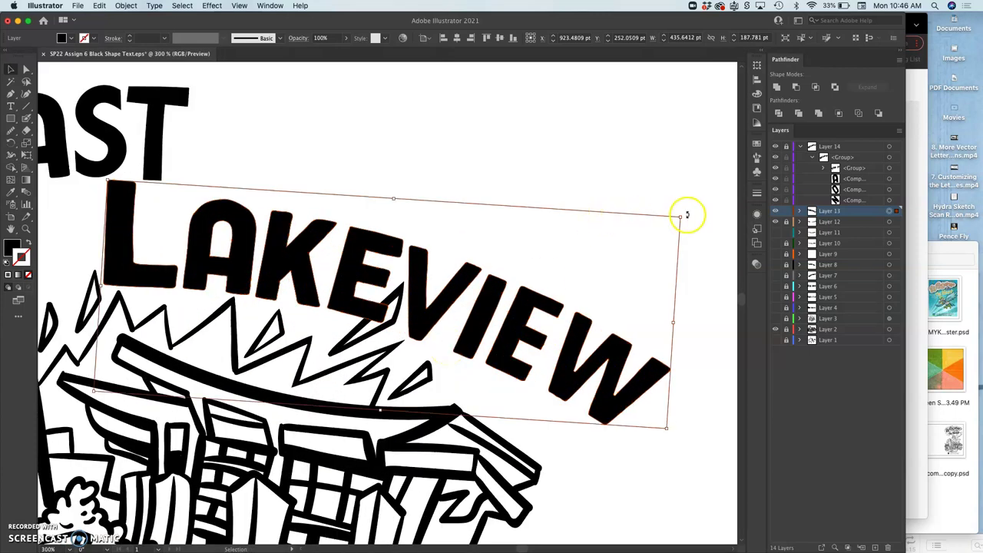
drag(679, 218, 612, 228)
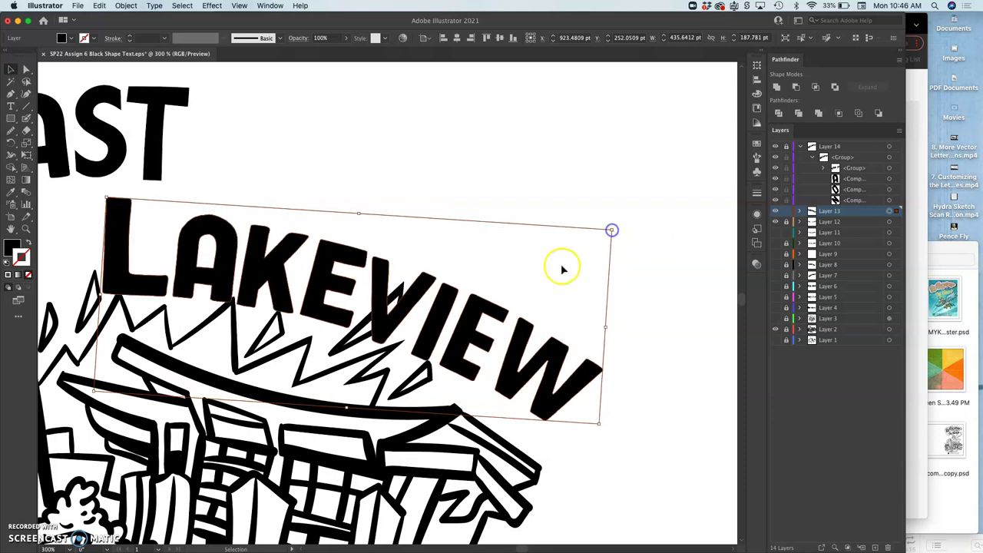
drag(388, 326, 389, 309)
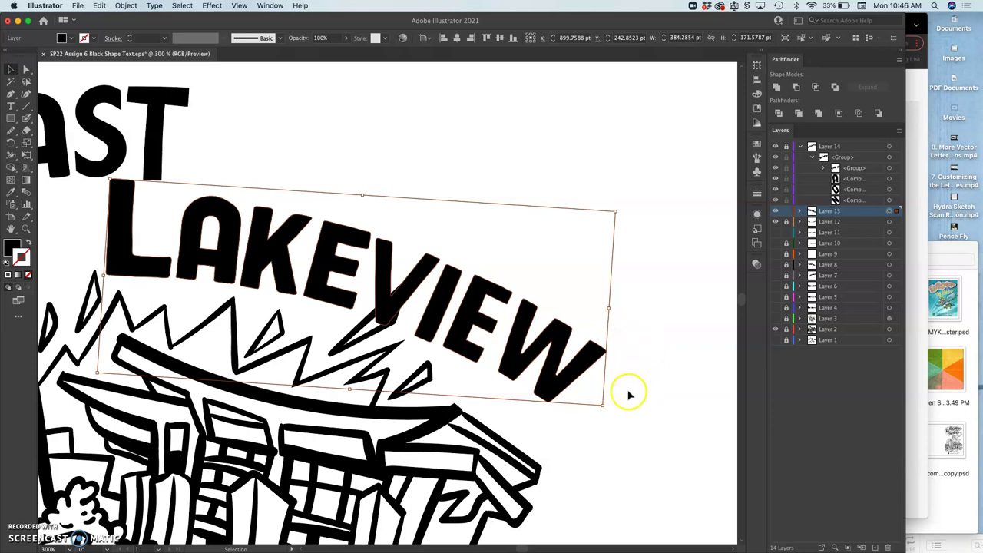
drag(602, 406, 616, 420)
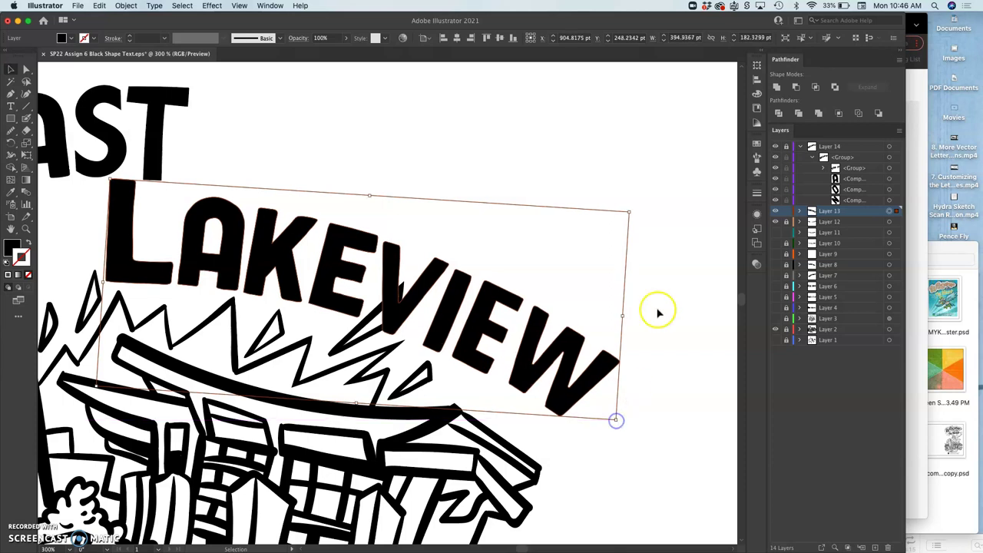
click(644, 211)
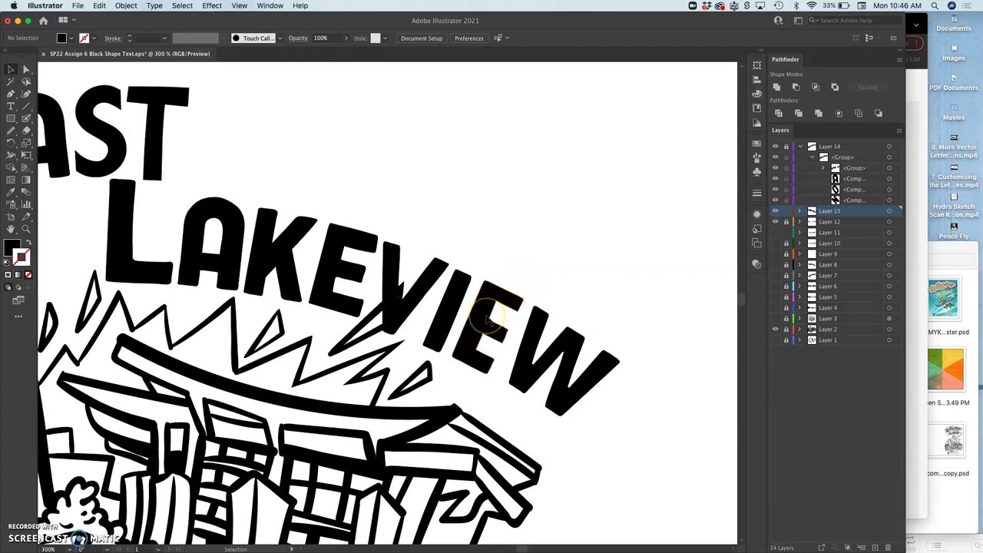
key(super+minus)
key(super+minus)
key(super+minus)
key(super+minus)
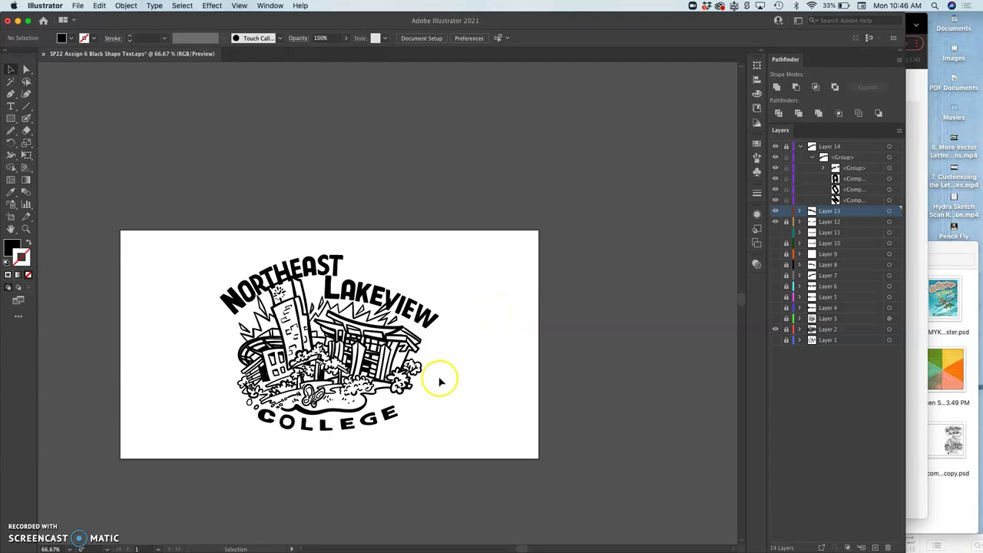
Step: Lock LAKEVIEW, rotate COLLEGE slightly, nudge it about 4 pt right and 3 pt down, and save
click(786, 212)
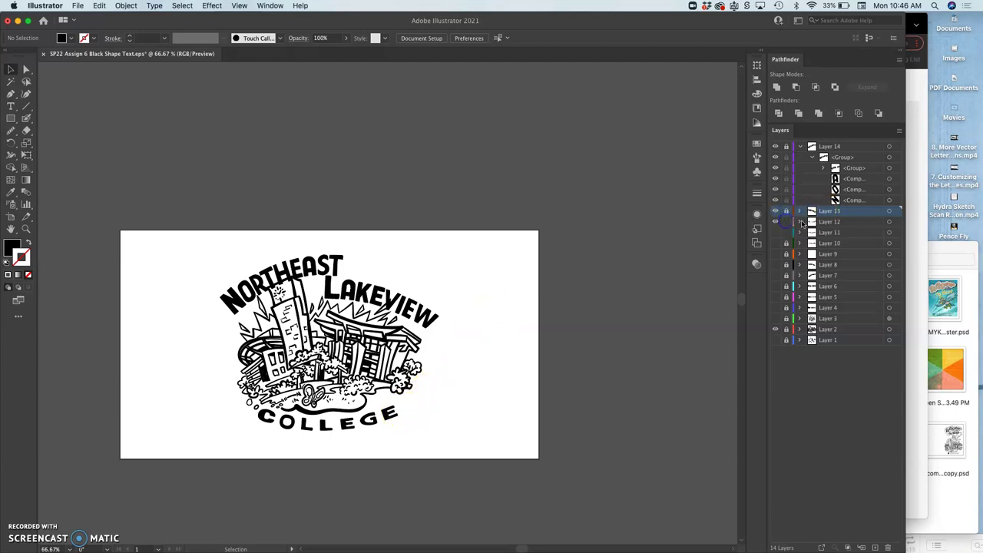
click(891, 222)
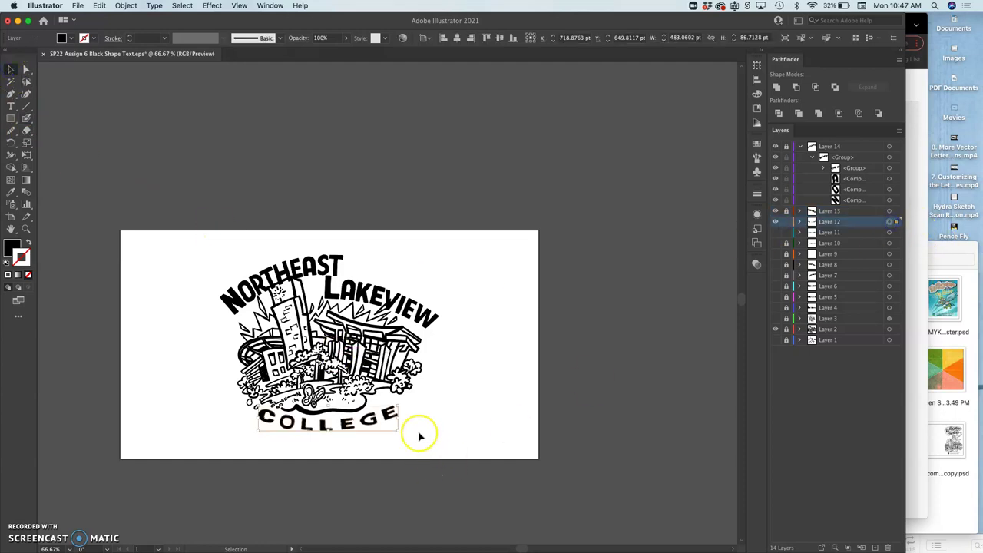
drag(404, 431, 404, 429)
key(Right)
key(Right)
key(Right)
key(Right)
key(Right)
key(Up)
key(Up)
key(Up)
key(Up)
key(Down)
key(Down)
key(Down)
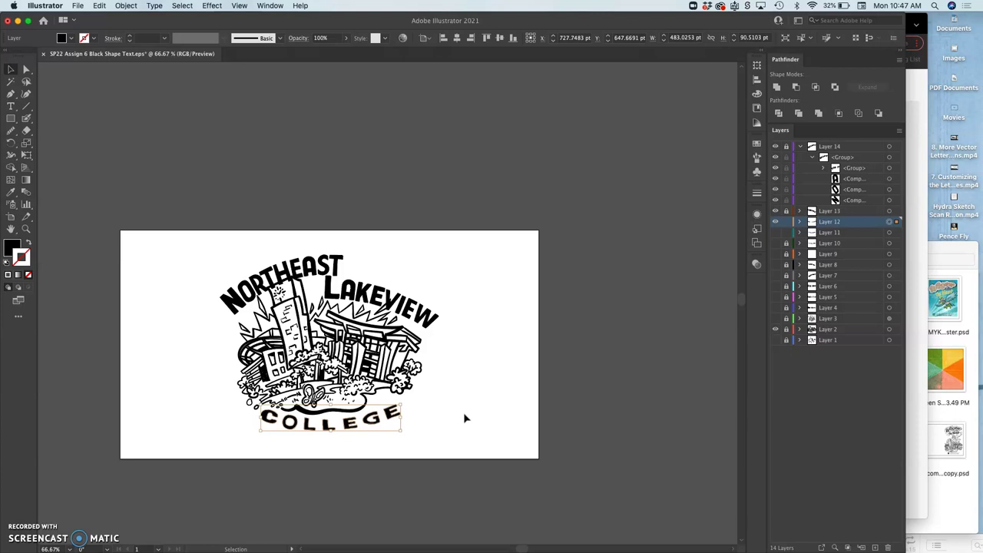
click(454, 415)
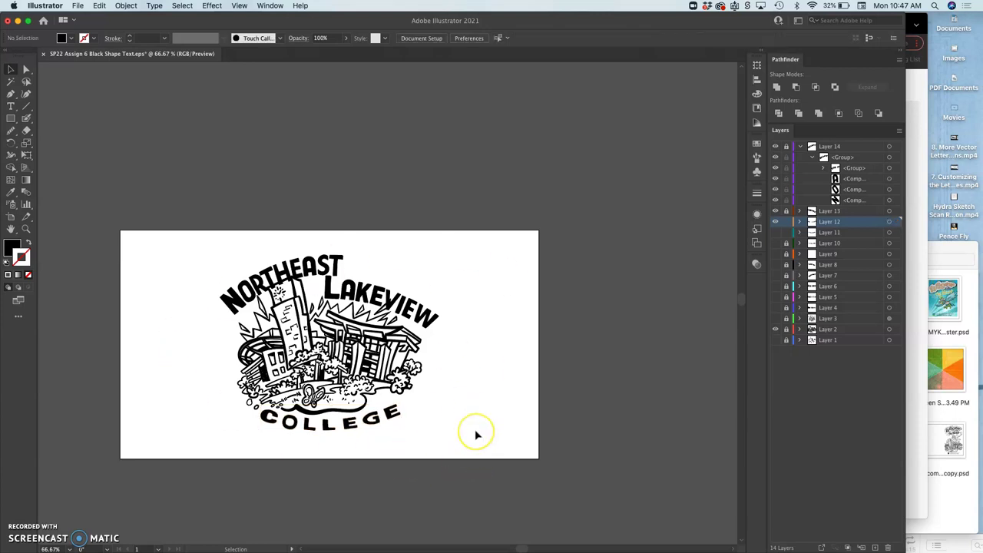
key(super+s)
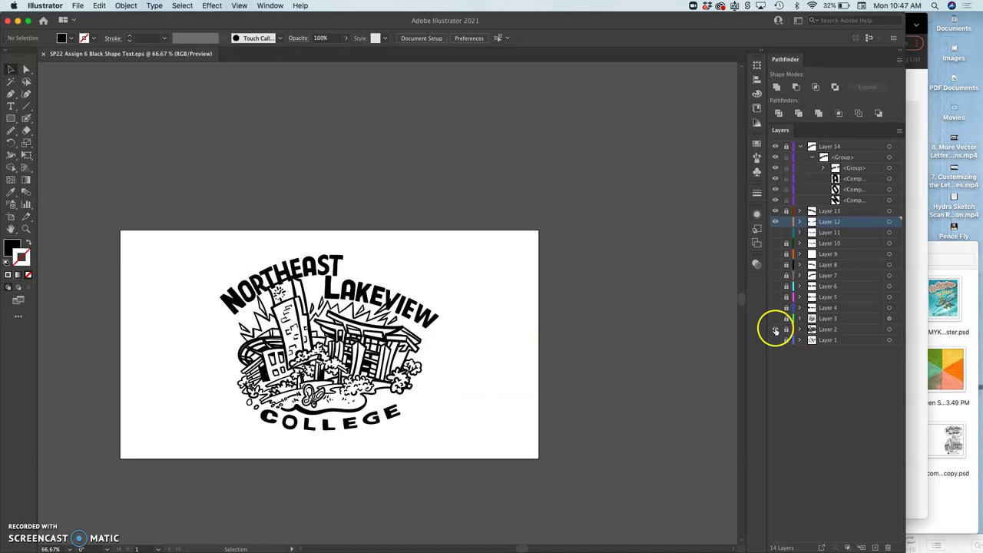
Step: Hide Layer 2's building artwork and zoom to 300% to inspect the remaining lettering
click(775, 329)
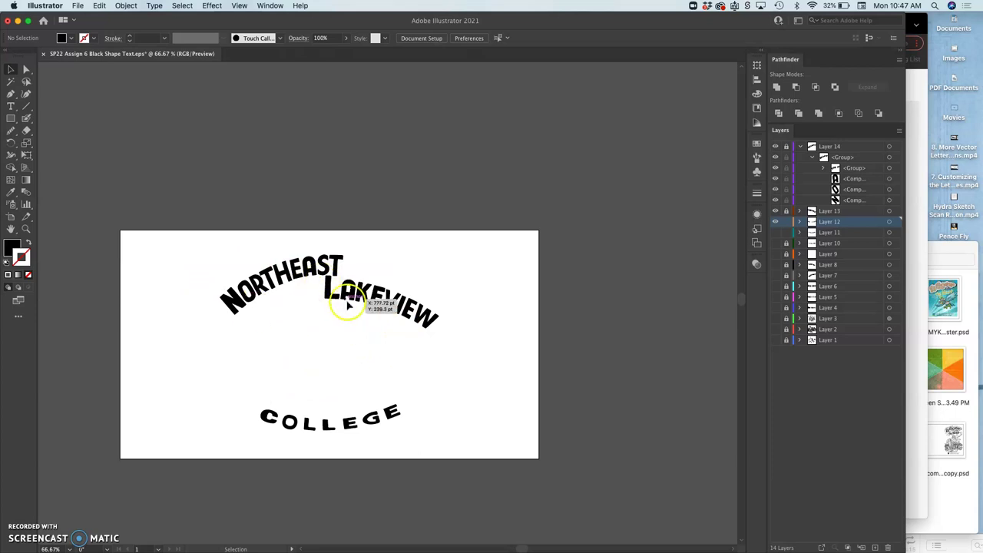
key(super+equal)
key(super+equal)
key(super+equal)
key(super+equal)
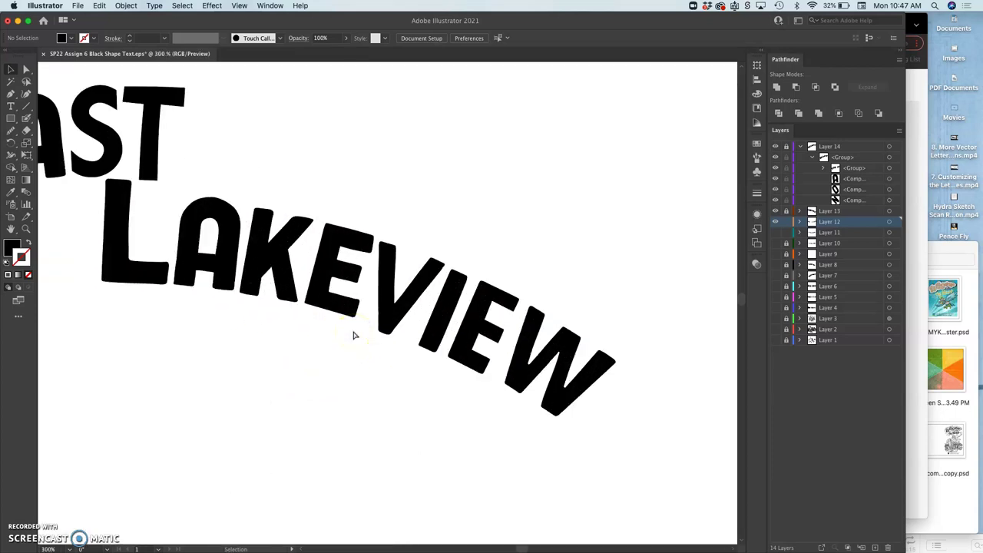
scroll(354, 335, left, 15)
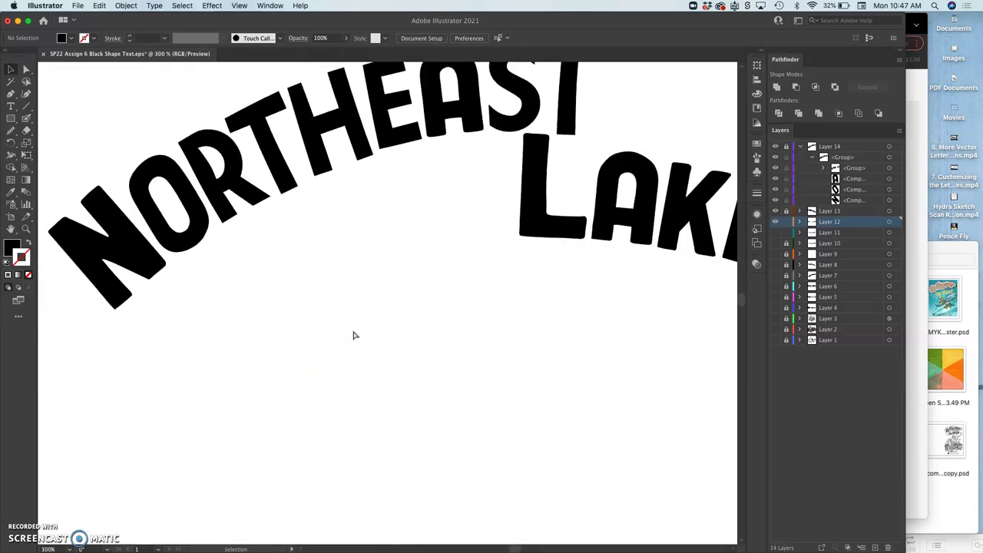
scroll(354, 334, down, 15)
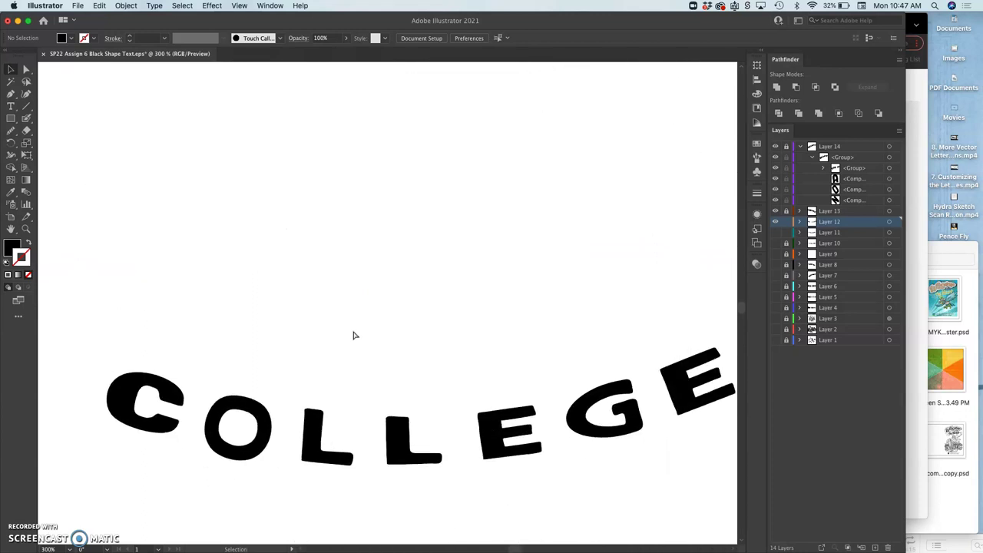
scroll(354, 335, right, 5)
key(super+minus)
key(super+minus)
key(super+minus)
key(super+minus)
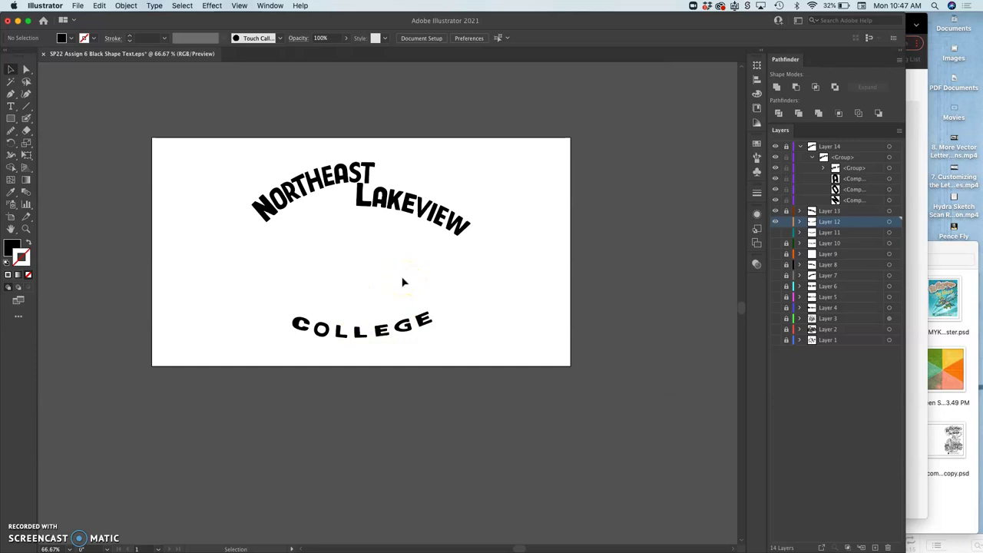
Step: Save As SP22 Assign 6 Black Shape Text.eps in Illustrator EPS format, replacing the existing file
click(79, 7)
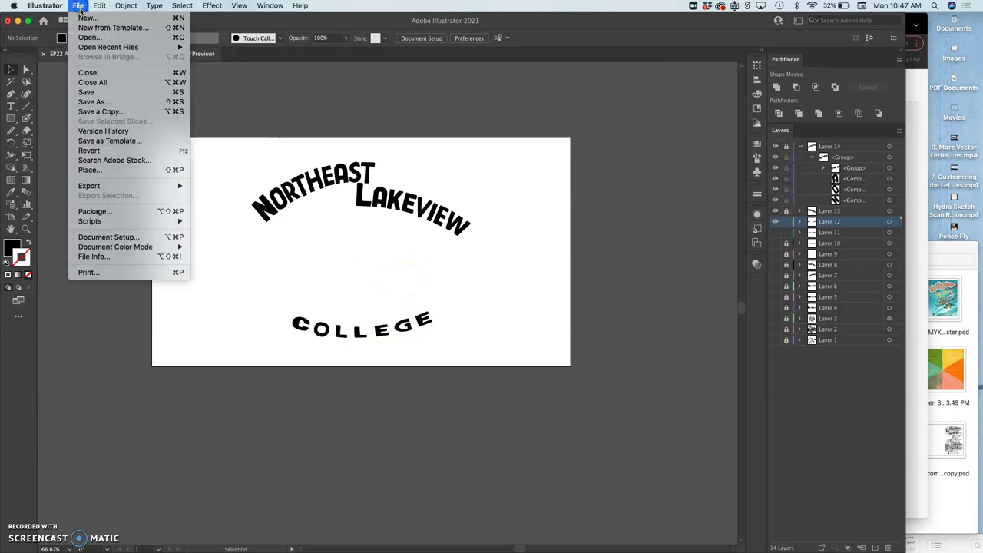
click(94, 101)
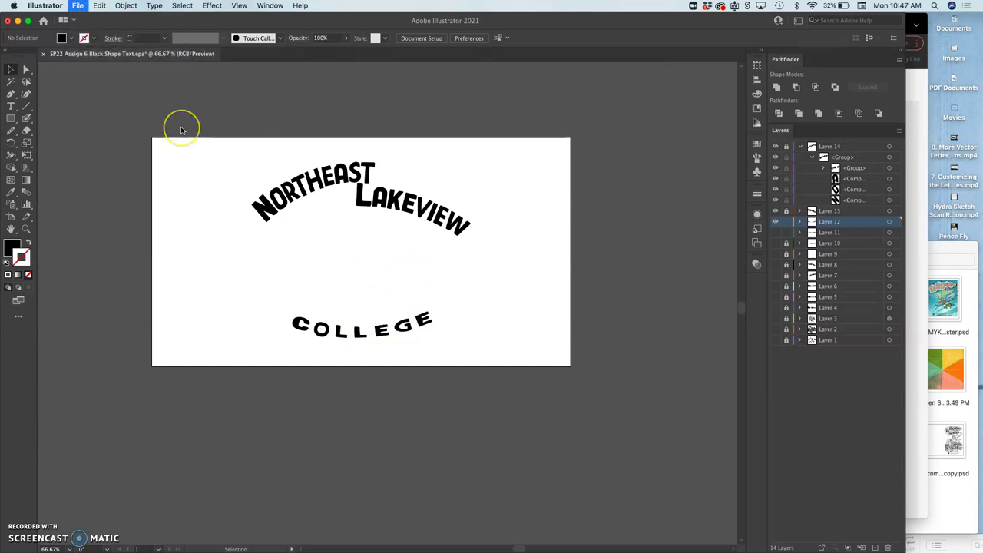
click(516, 347)
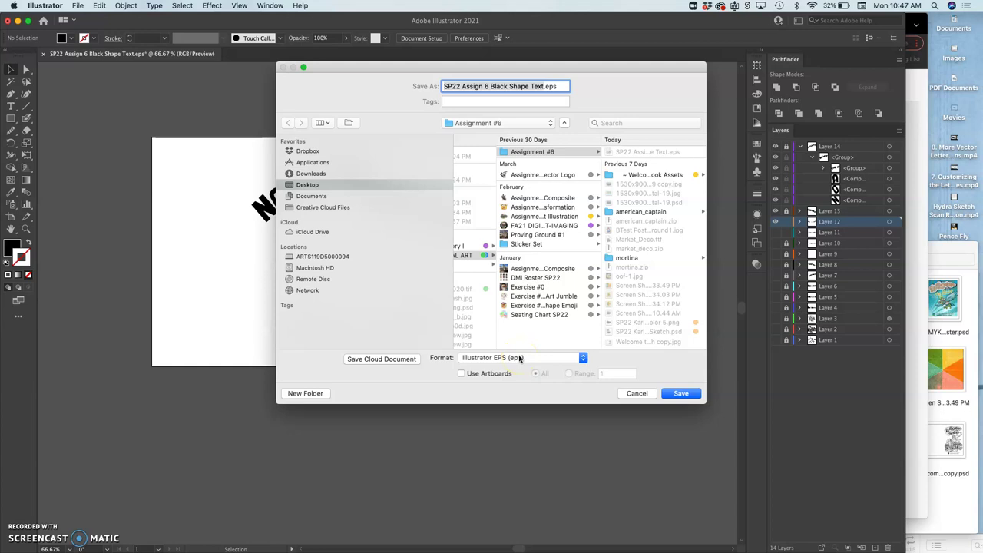
click(679, 396)
click(568, 131)
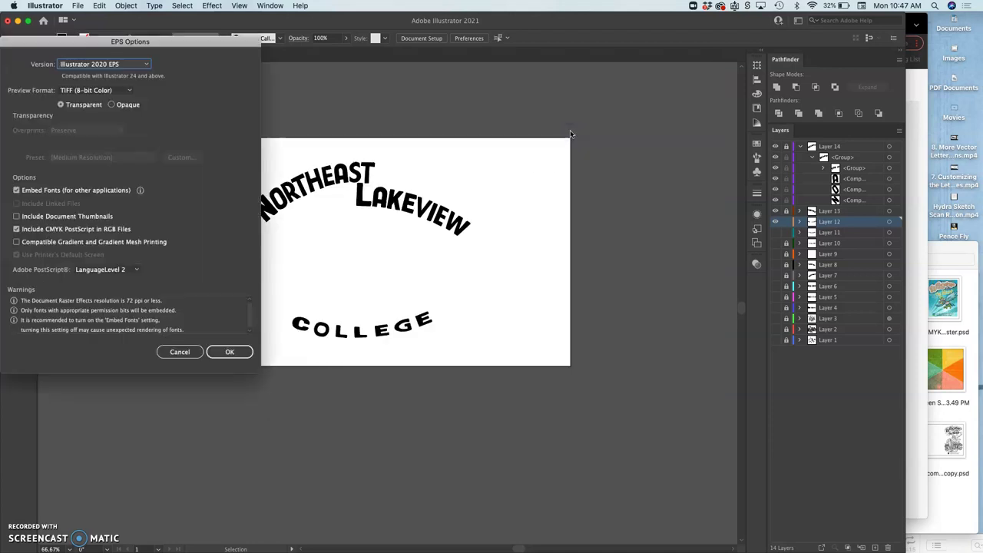
click(233, 350)
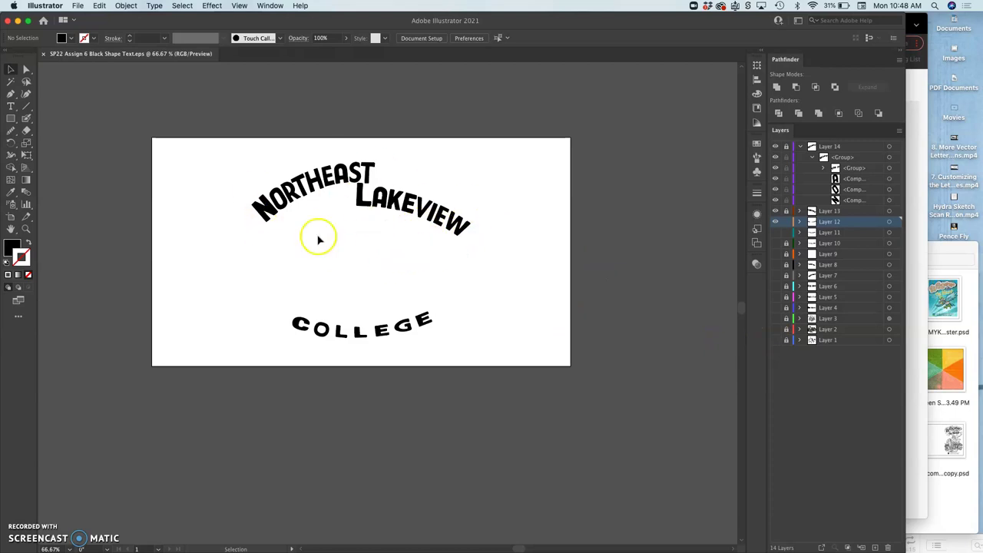
Step: Close the document, tag SP22 Assign 6 Black Shape Text.eps green in Finder, and select the sketch PSD
click(9, 21)
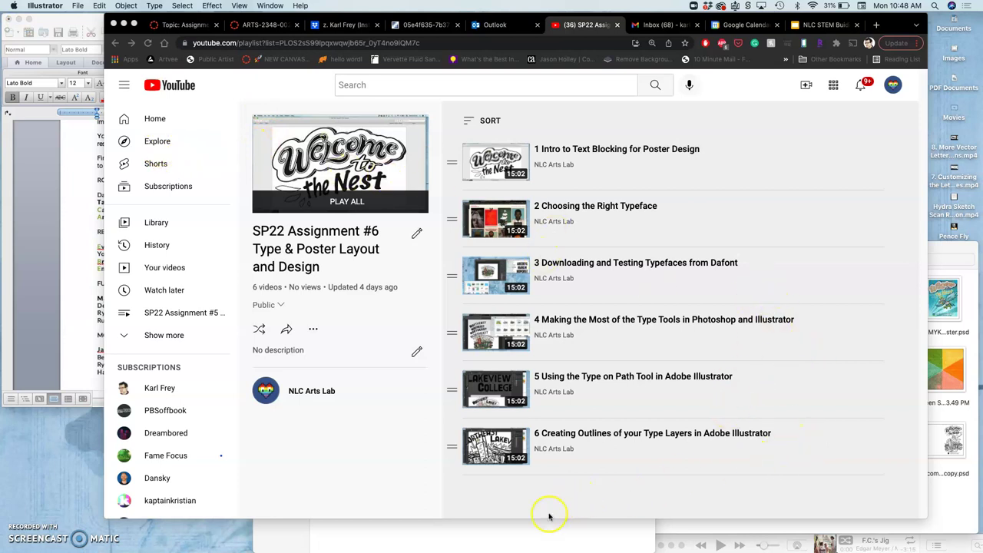
click(956, 514)
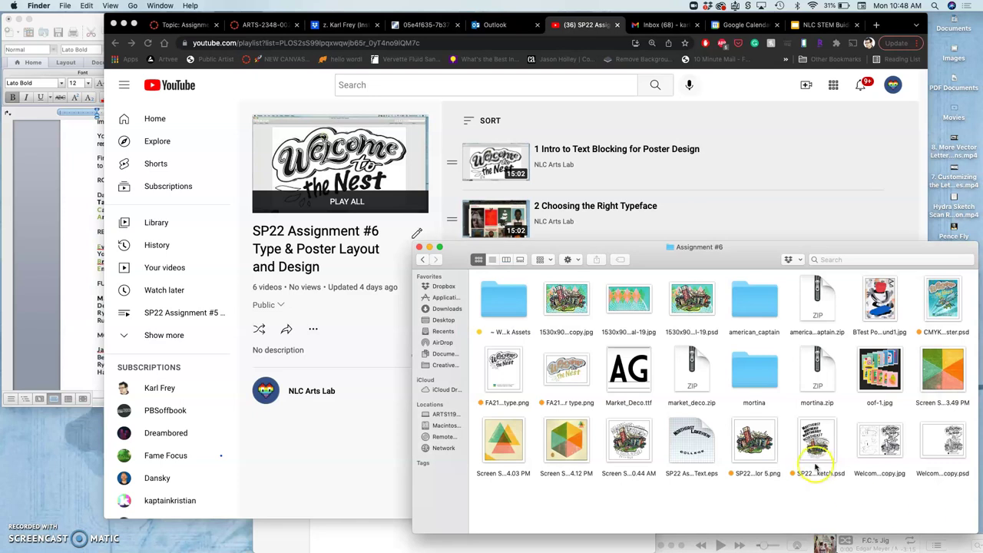
right_click(700, 449)
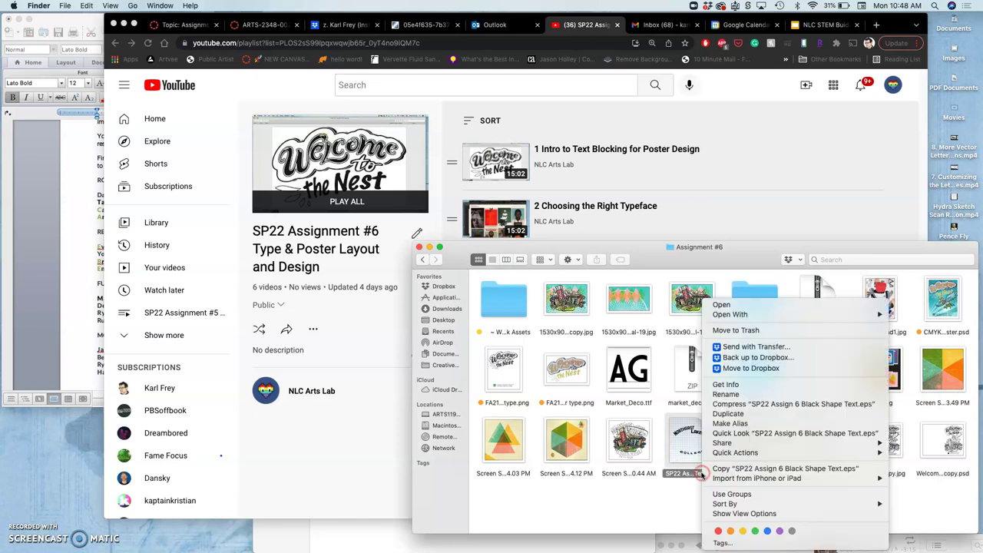
click(756, 531)
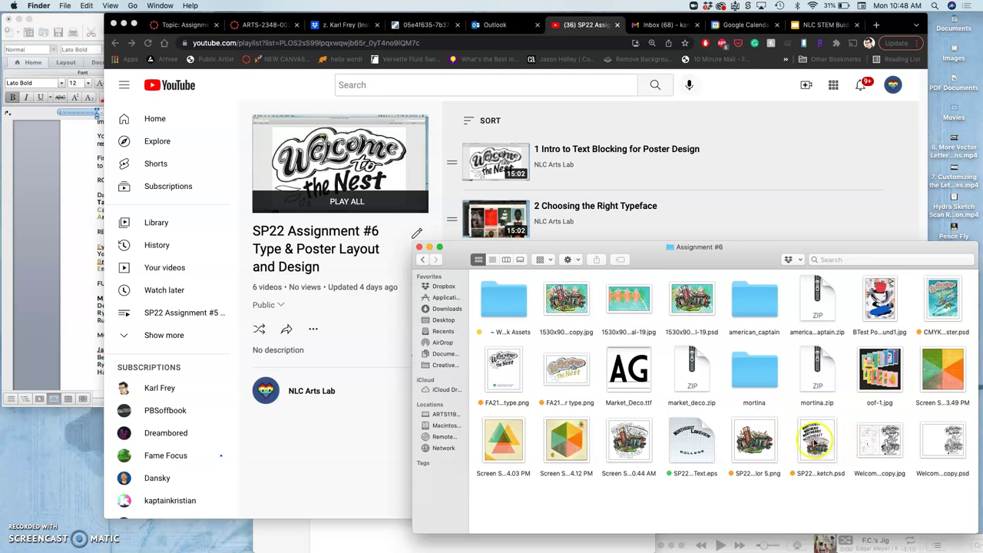
click(816, 441)
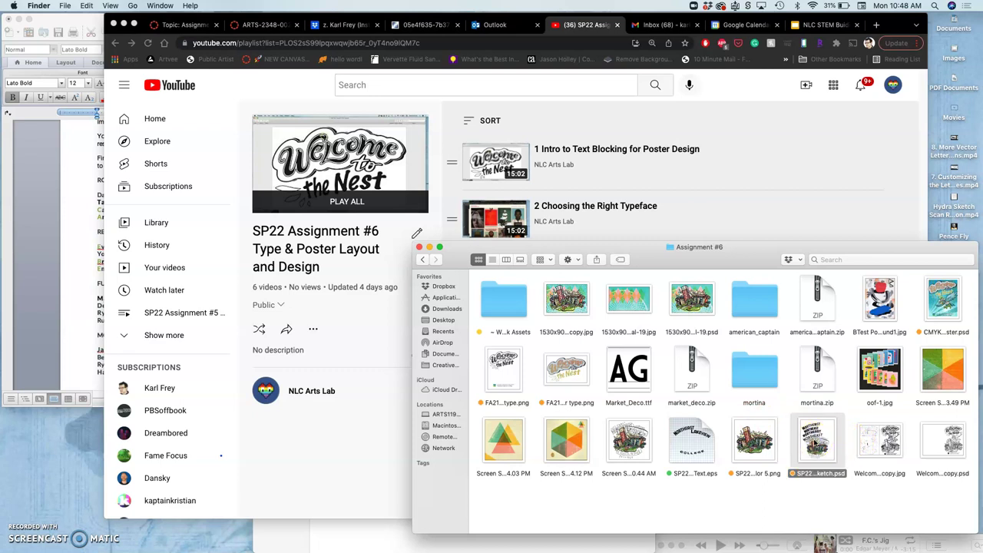
Step: Open Text Blocking Sketch.psd in Photoshop, enlarge the window, and move a layer up
double_click(815, 442)
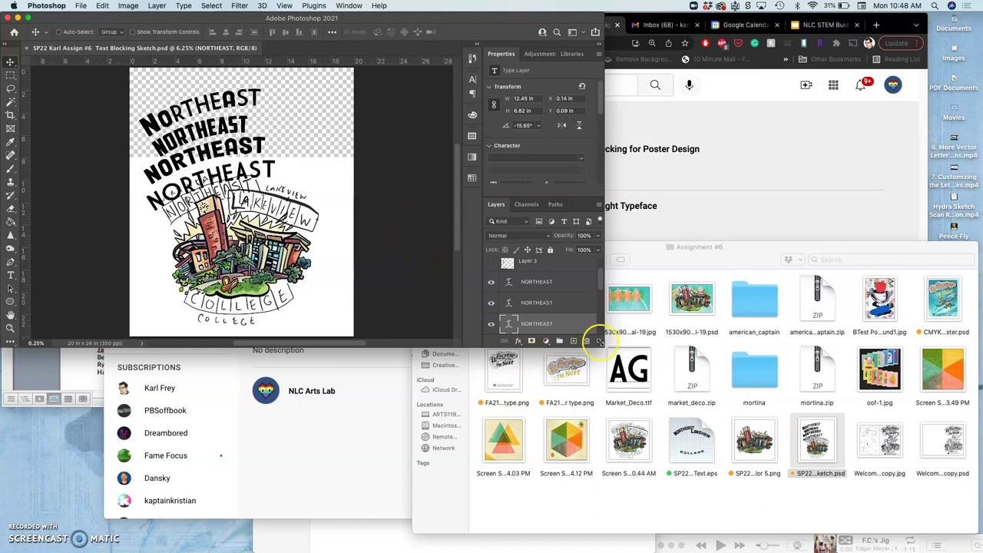
drag(601, 345, 724, 510)
drag(702, 470, 658, 384)
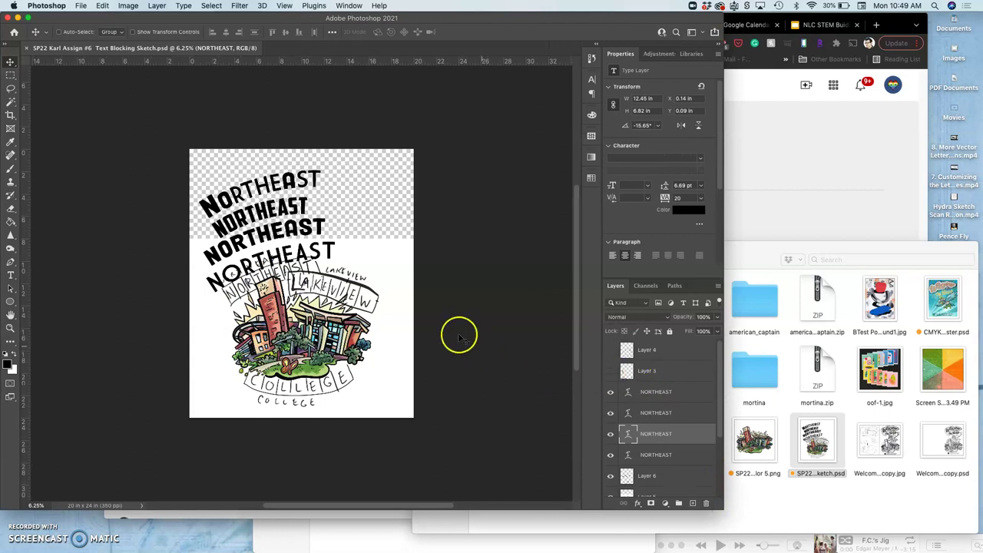
Step: Hide all four NORTHEAST type layers and zoom in on the hand-drawn sketch
click(612, 392)
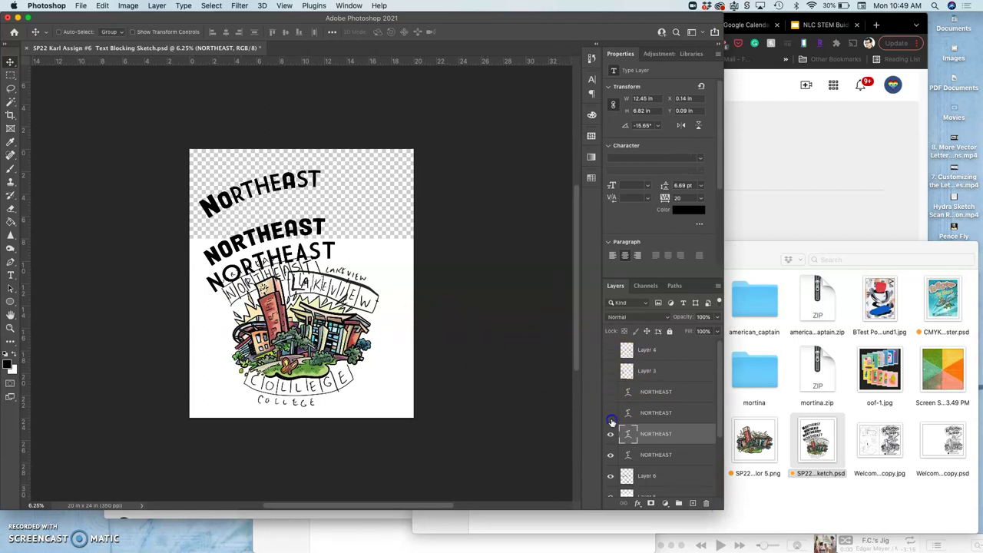
click(611, 414)
click(611, 434)
click(610, 456)
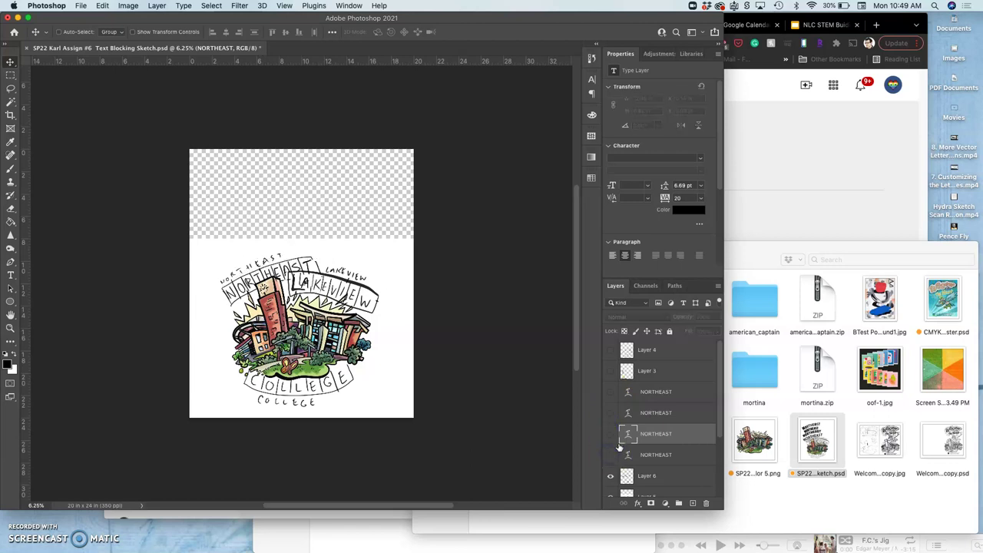
key(super+equal)
key(super+equal)
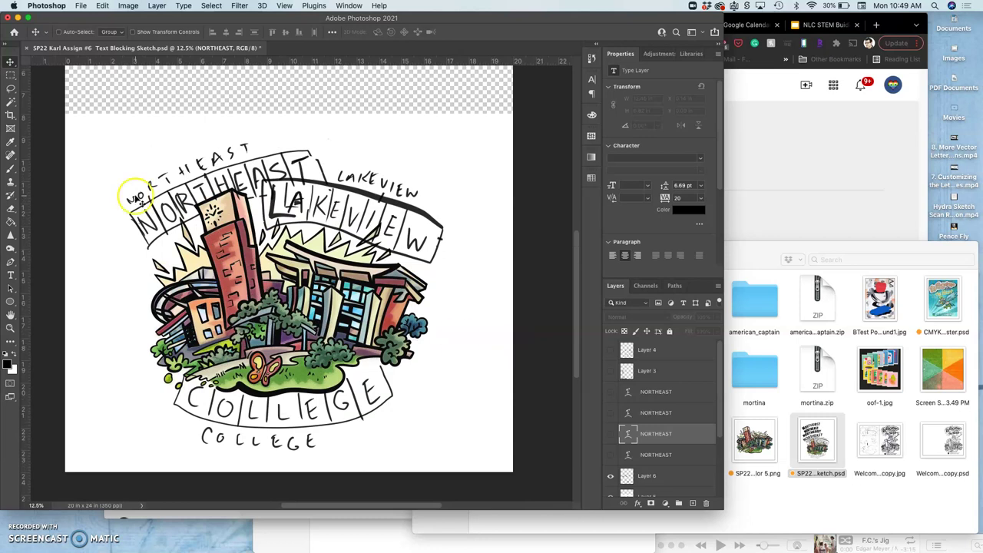
drag(11, 115, 84, 125)
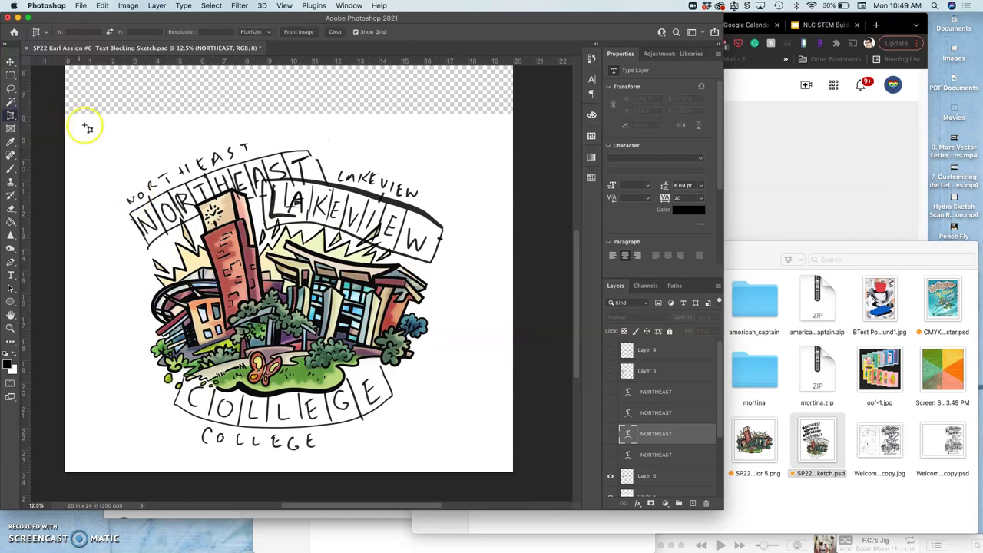
Step: Dismiss the Perspective Crop layer warning and drag a horizontal guide down to about 8 in
click(69, 117)
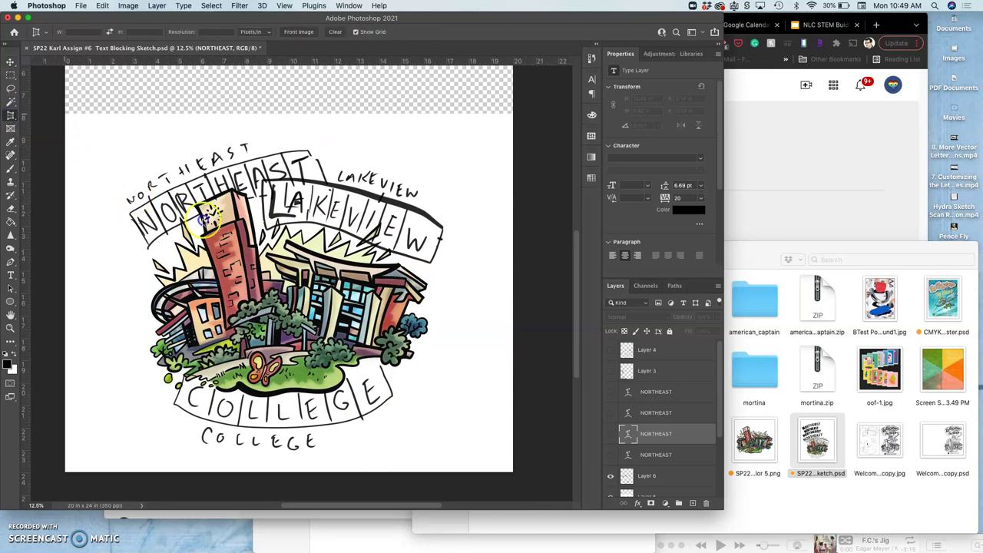
click(565, 191)
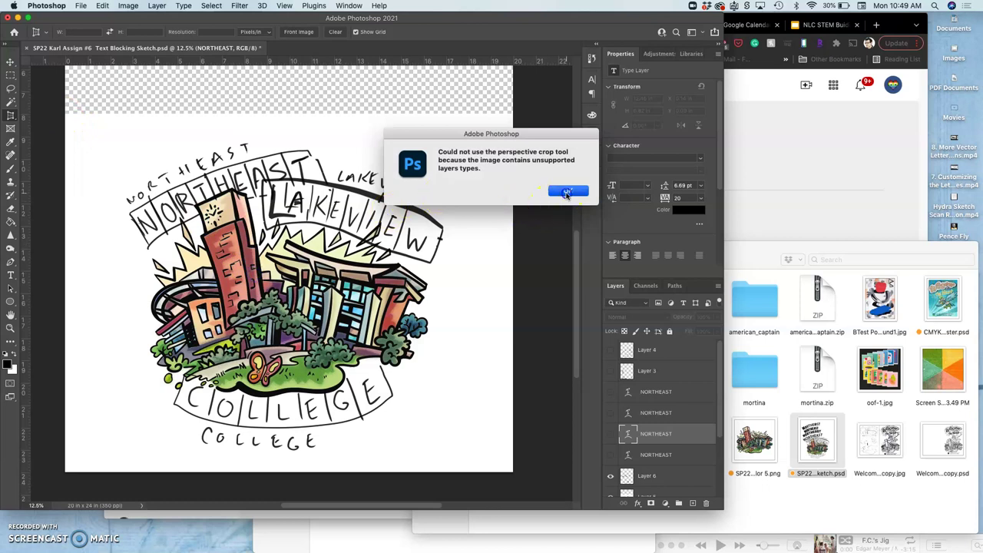
scroll(672, 470, down, 4)
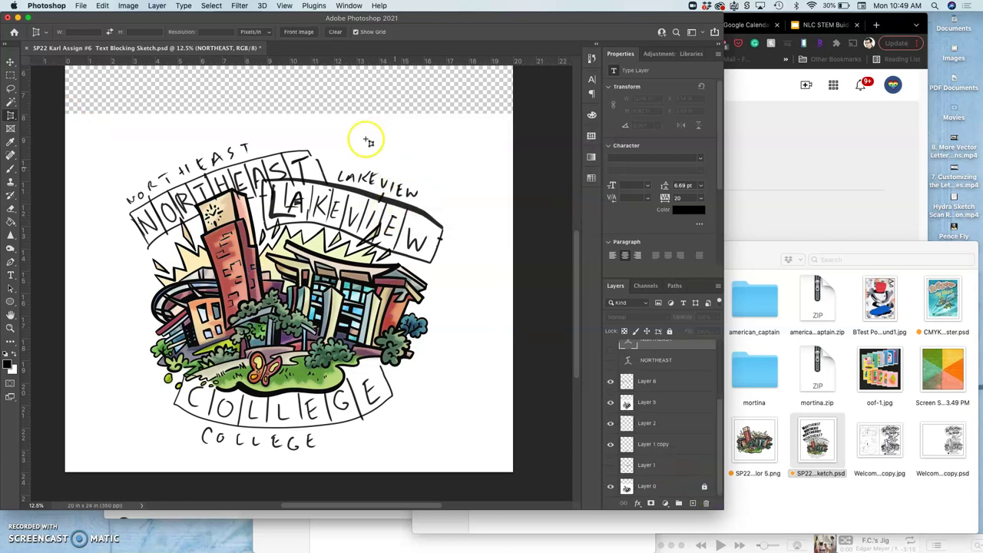
click(12, 63)
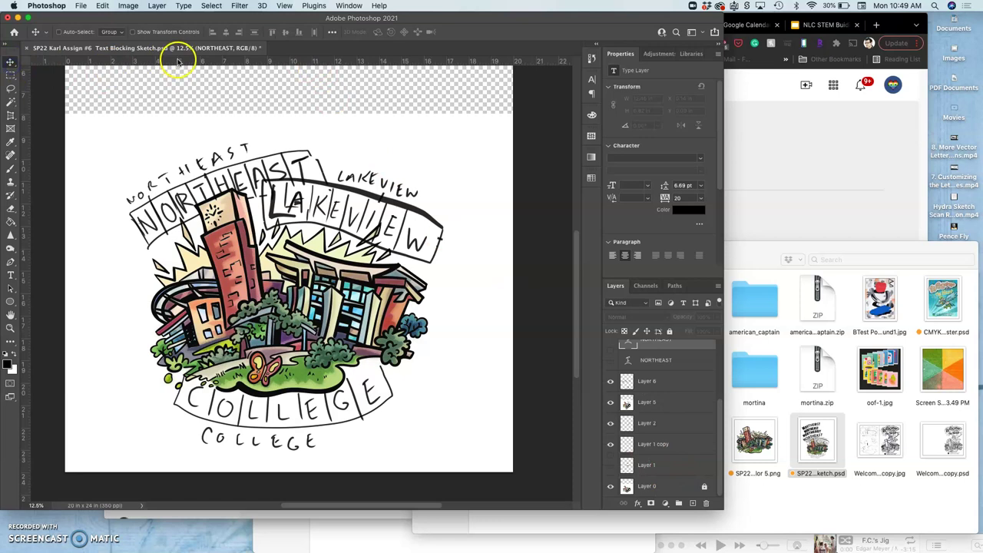
drag(180, 61, 174, 114)
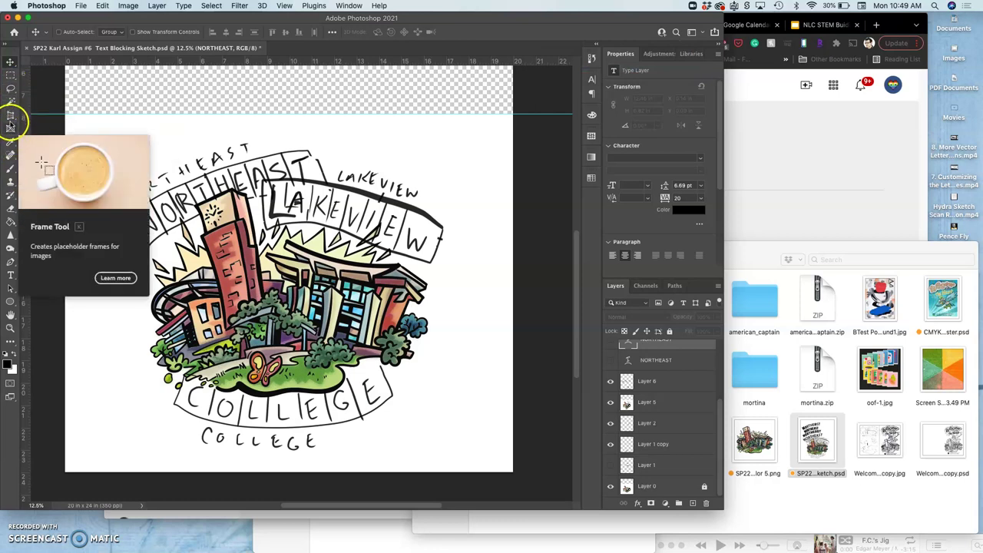
Step: Switch to the Painting workspace and select the Crop tool from the flyout
click(351, 6)
mouse_move(491, 27)
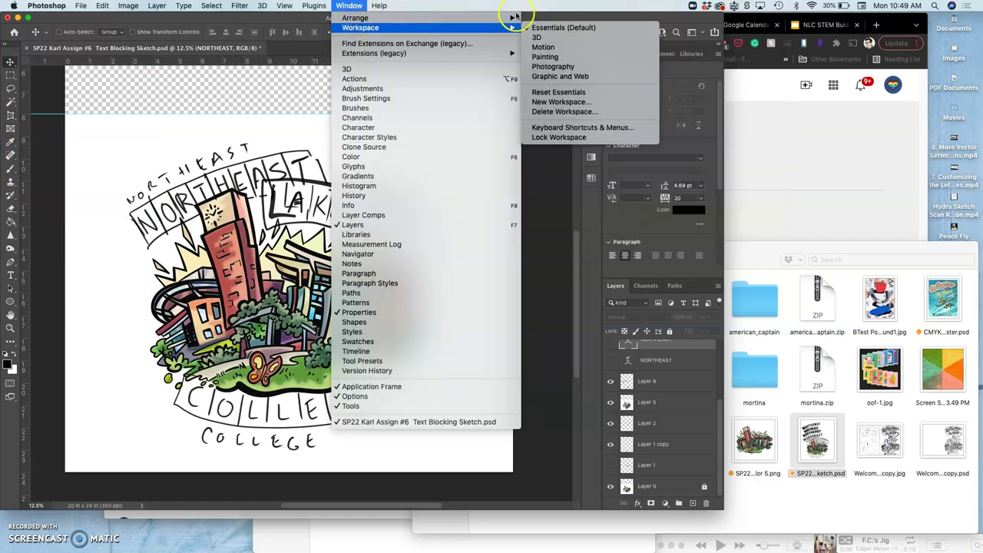
click(566, 60)
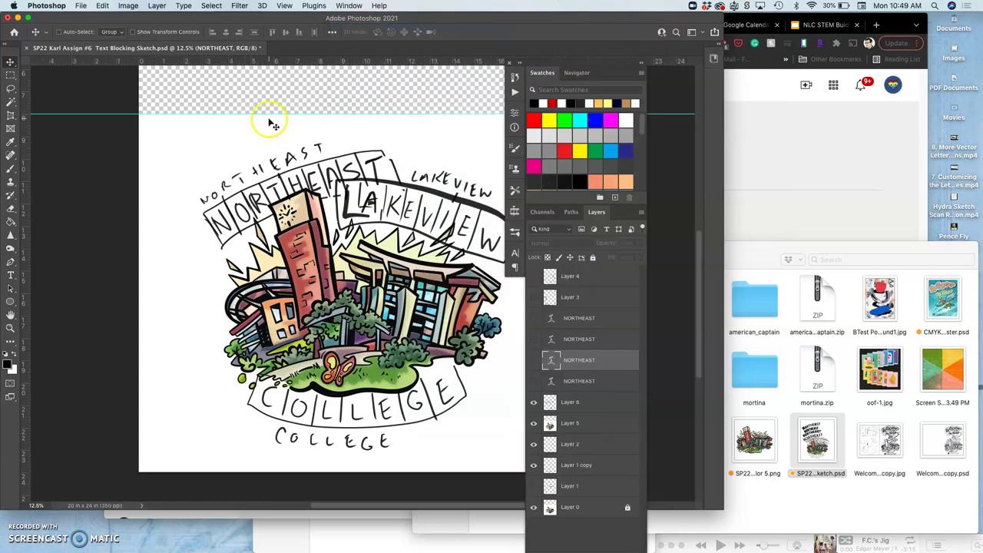
click(12, 129)
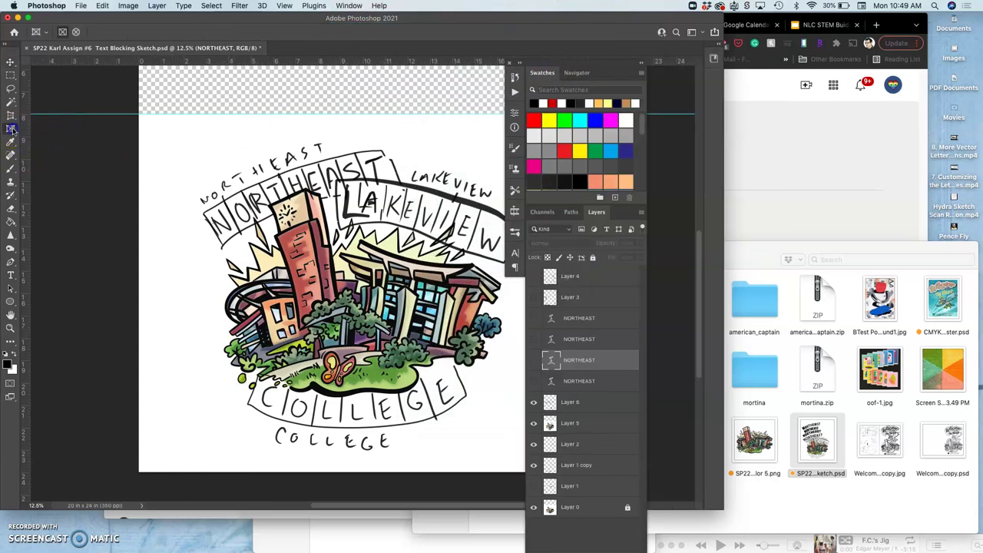
click(12, 115)
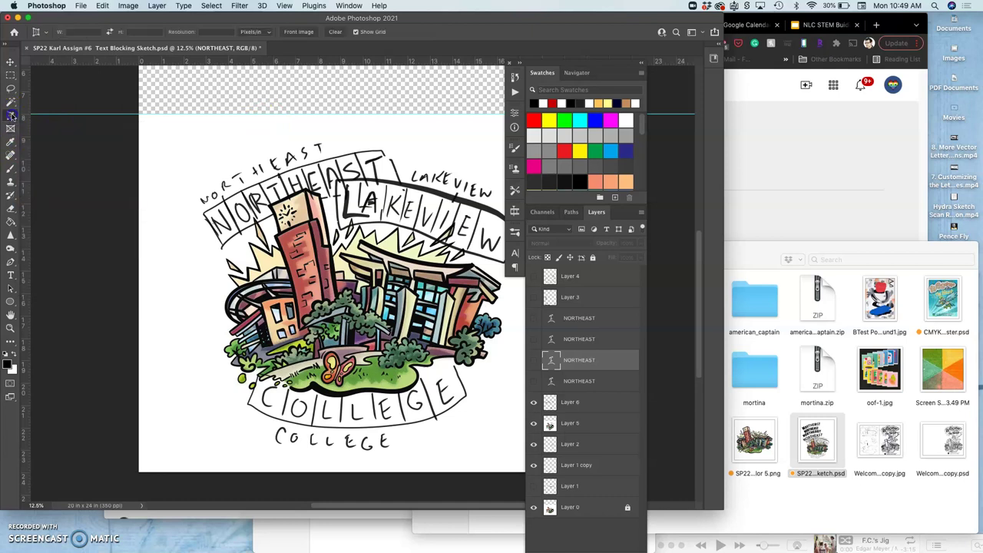
click(43, 115)
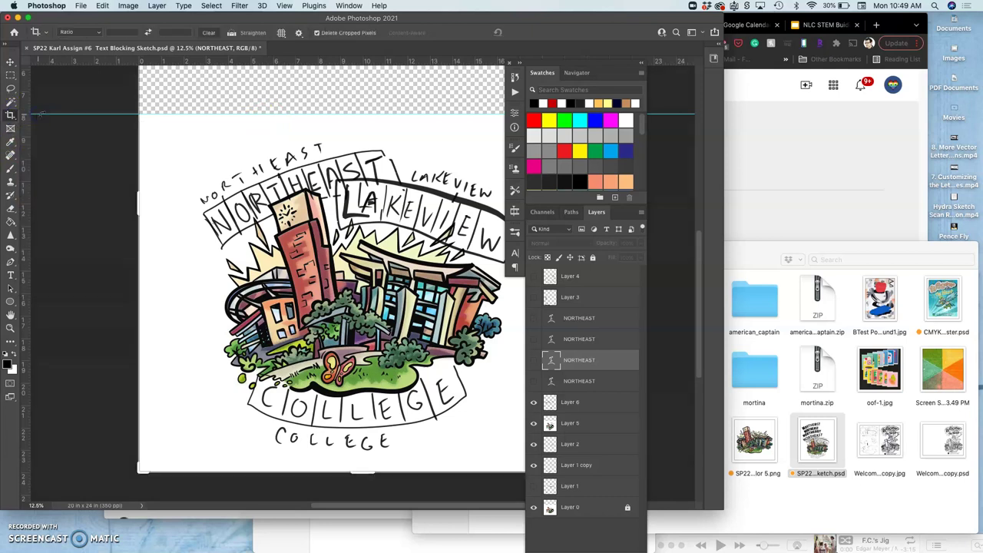
Step: Restore the Essentials (Default) workspace
click(347, 6)
mouse_move(495, 27)
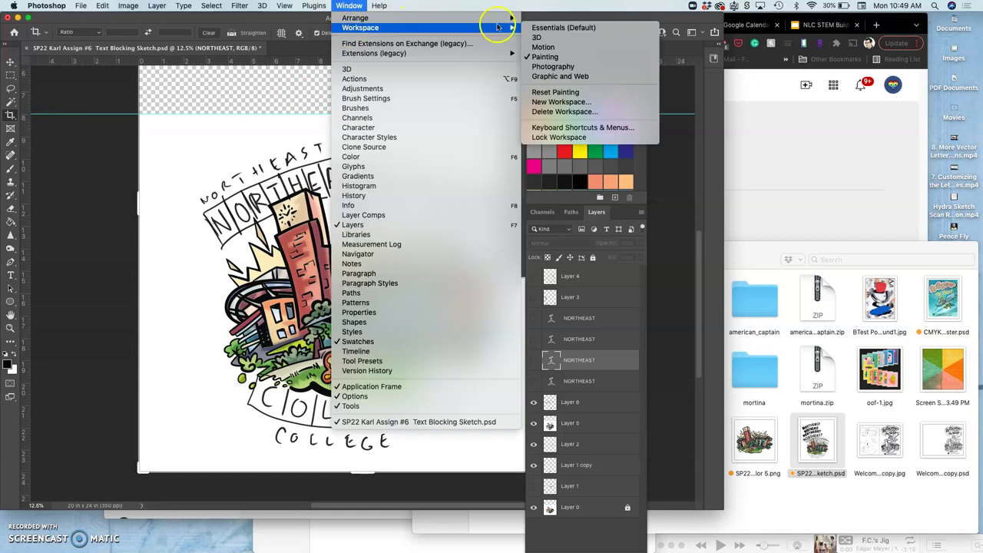
click(568, 27)
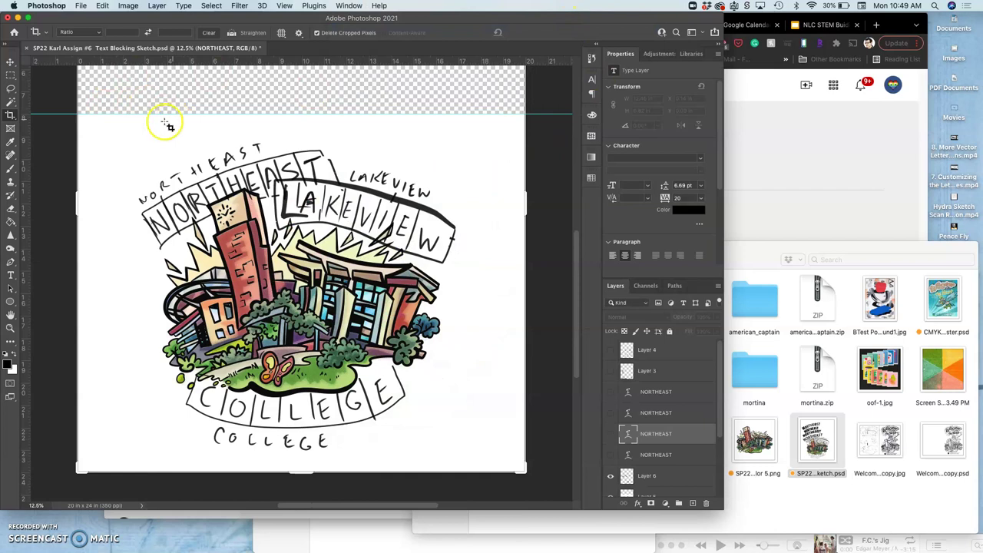
Step: Crop the sketch to 20 × 16 in, positioning the drawing inside the frame before committing
click(116, 32)
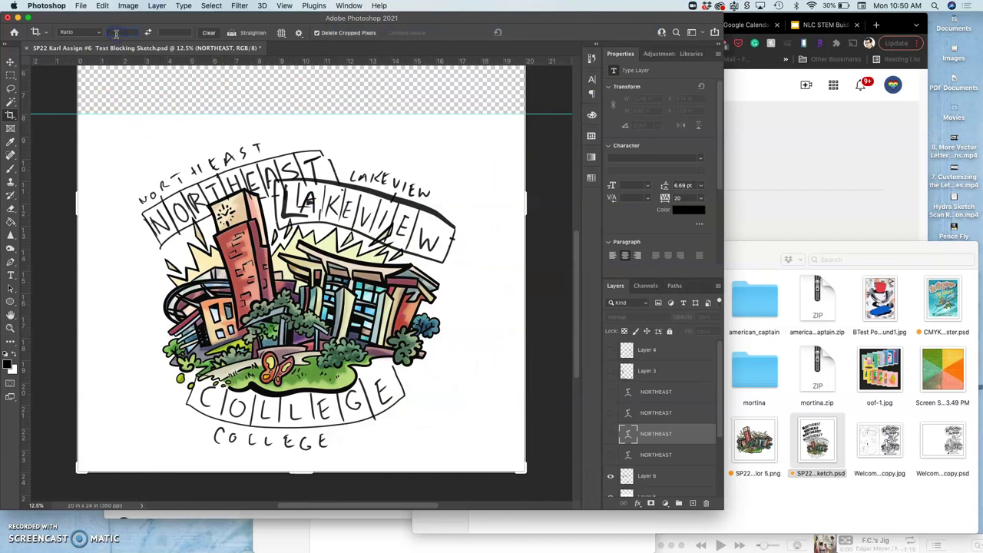
text(20)
click(167, 32)
text(20)
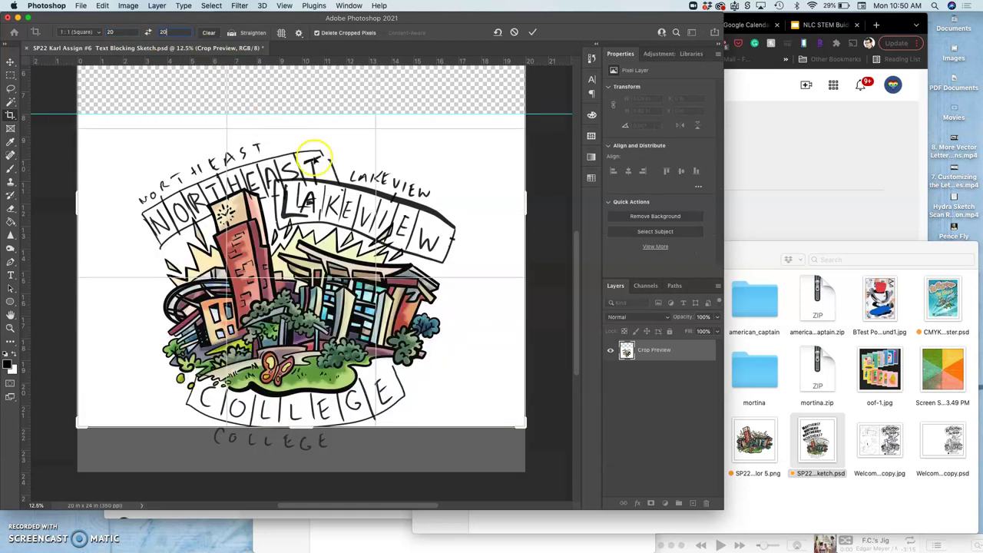
mouse_move(315, 189)
mouse_down()
mouse_move(314, 215)
mouse_move(321, 151)
mouse_up()
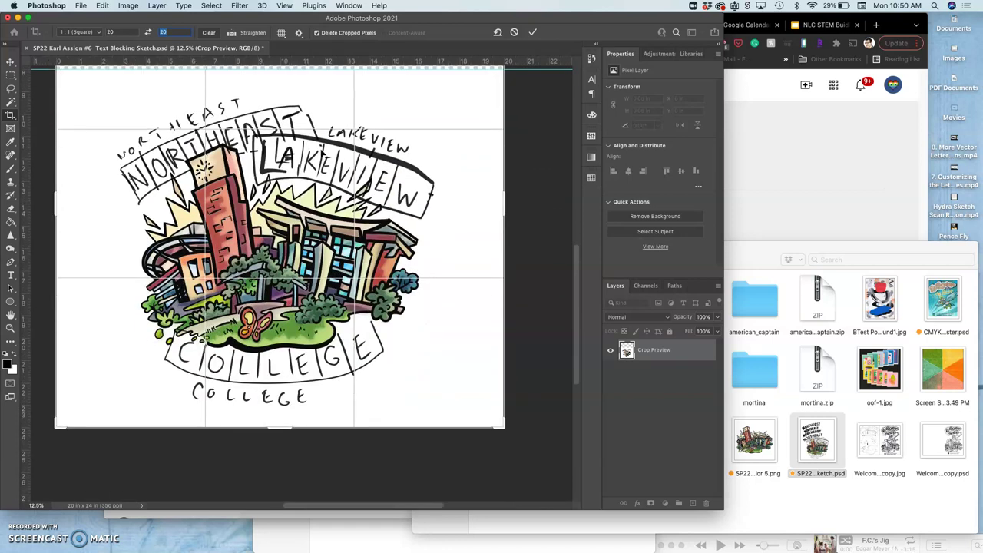
key(super+minus)
key(super+minus)
key(super+minus)
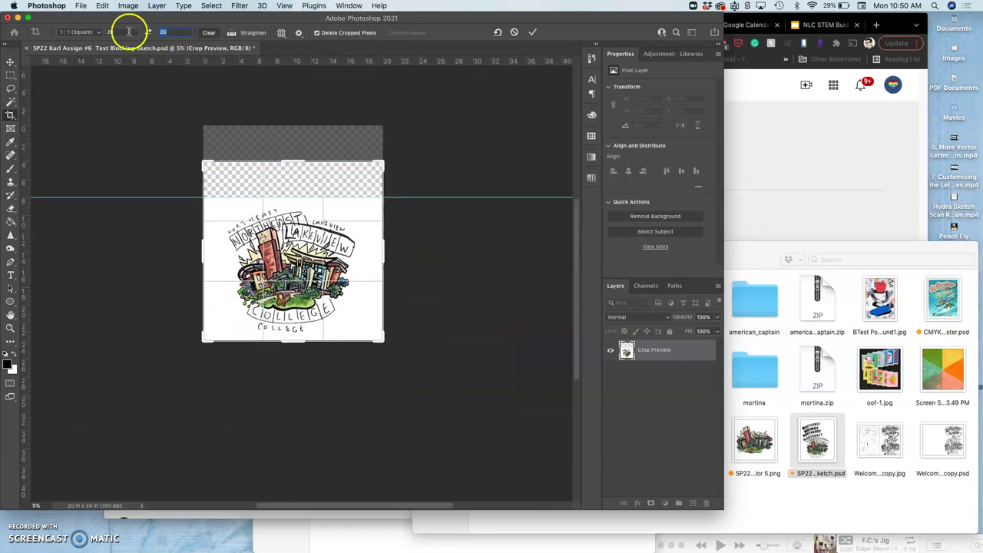
double_click(166, 32)
text(16)
drag(306, 177, 305, 162)
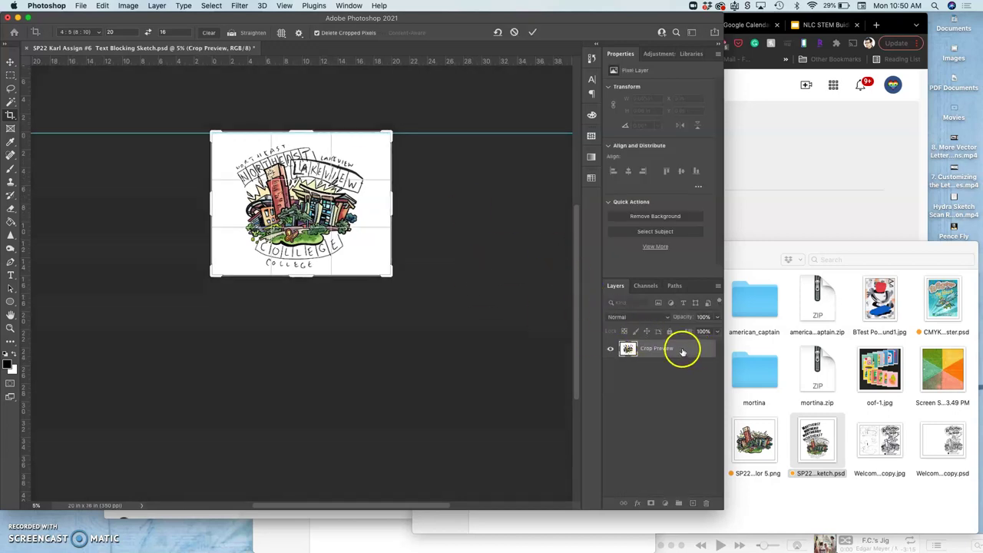
key(Return)
Step: Delete the leftover NORTHEAST text layer
click(11, 88)
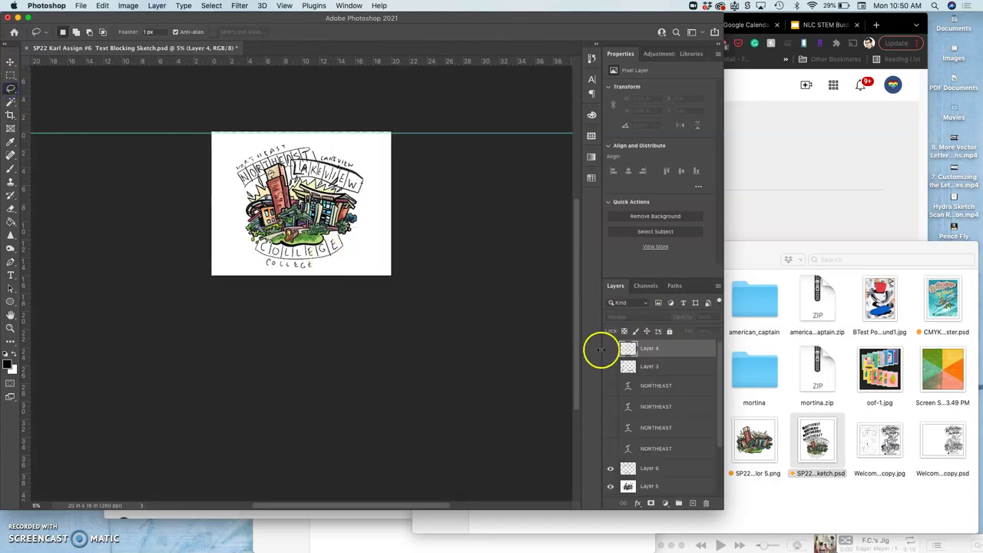
click(669, 366)
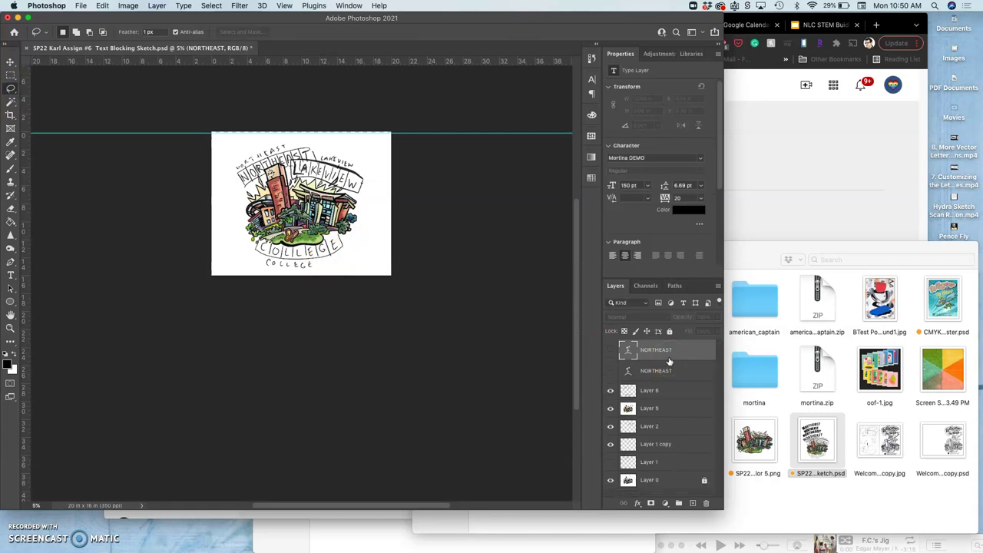
key(Delete)
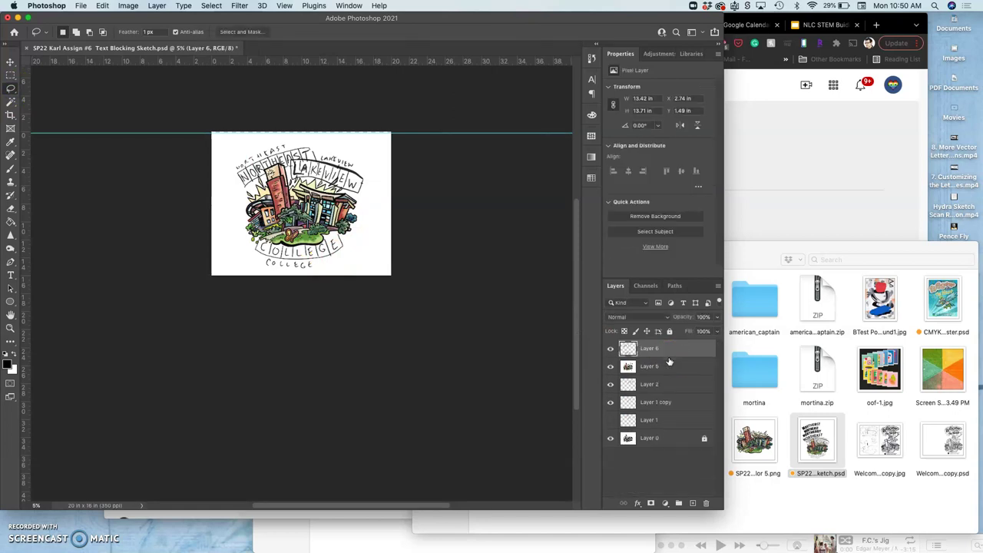
Step: Toggle Layers 6, 5, 2 and 1 off and back on, then flatten the image
key(super+equal)
key(super+equal)
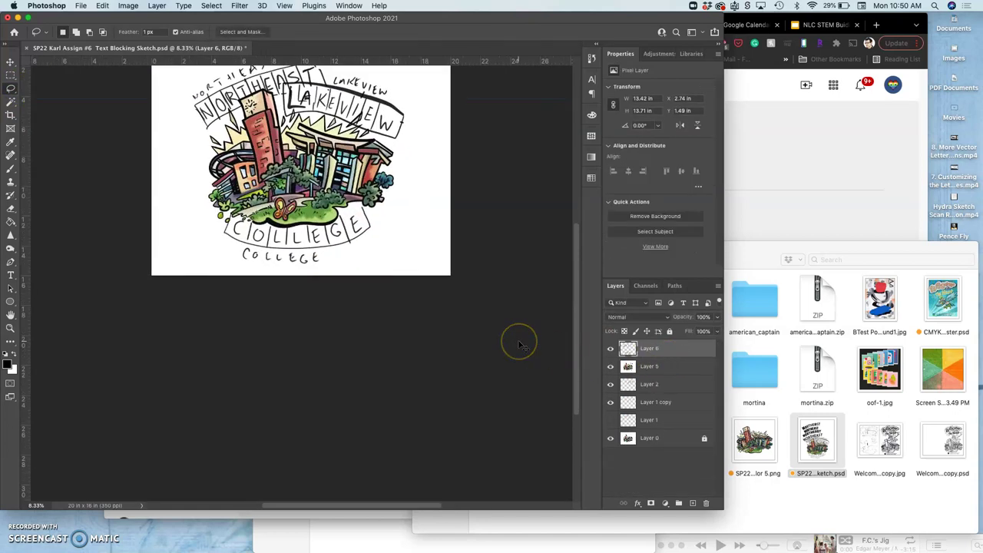
click(611, 349)
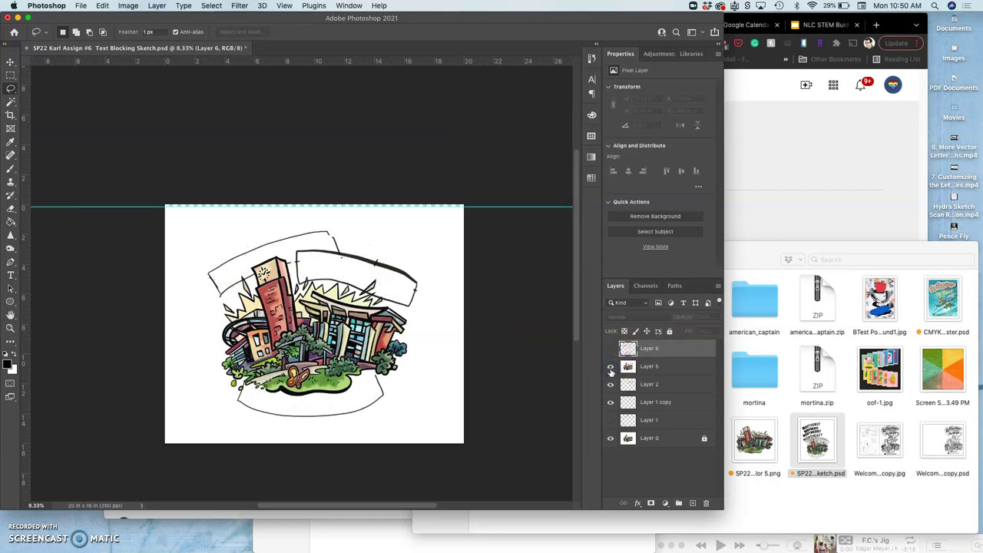
click(611, 384)
click(611, 402)
drag(611, 419, 611, 355)
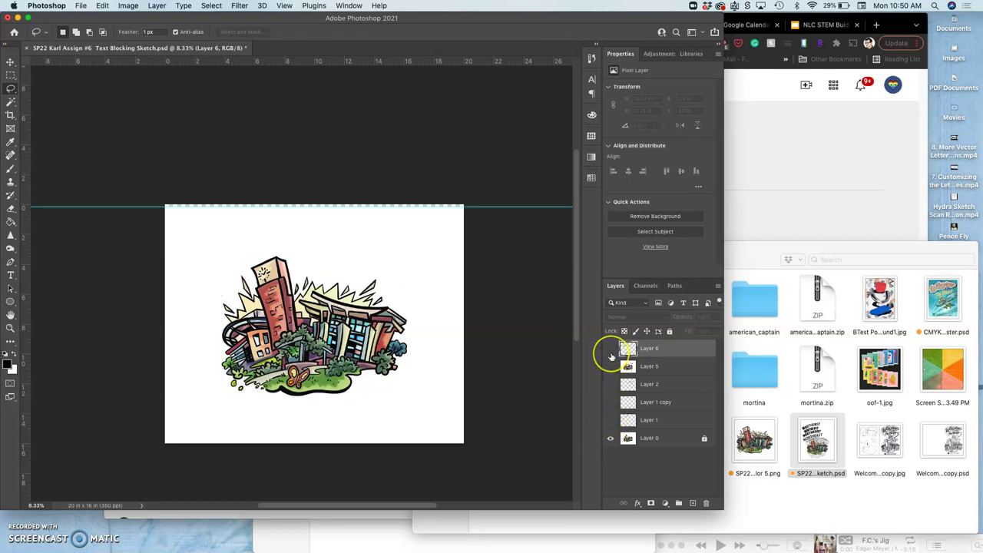
click(611, 348)
click(611, 366)
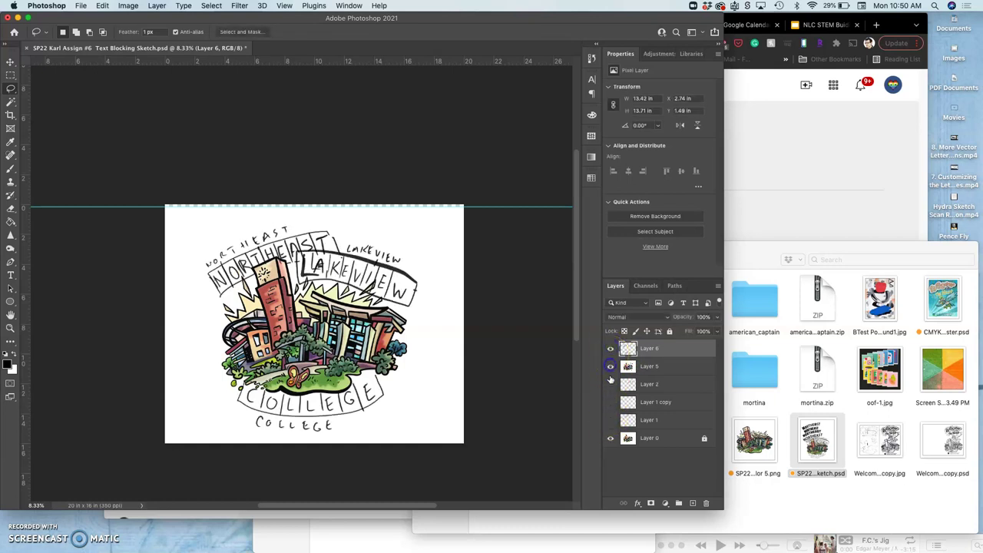
drag(610, 380, 609, 403)
click(611, 420)
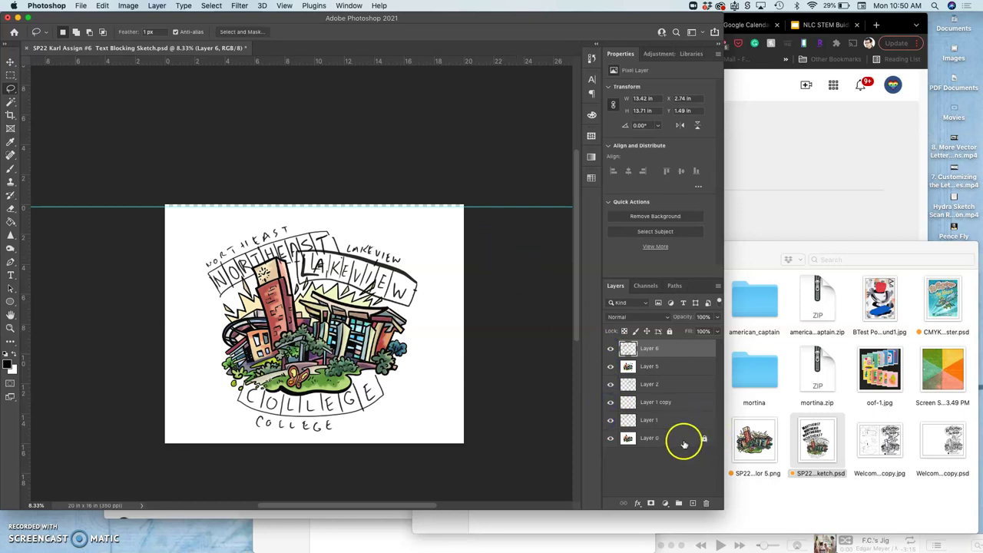
click(157, 5)
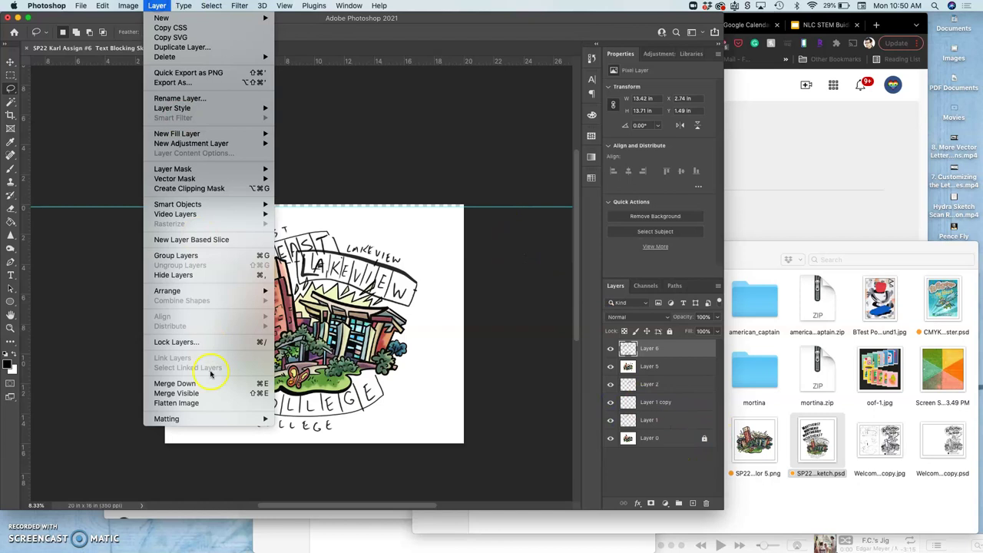
click(189, 402)
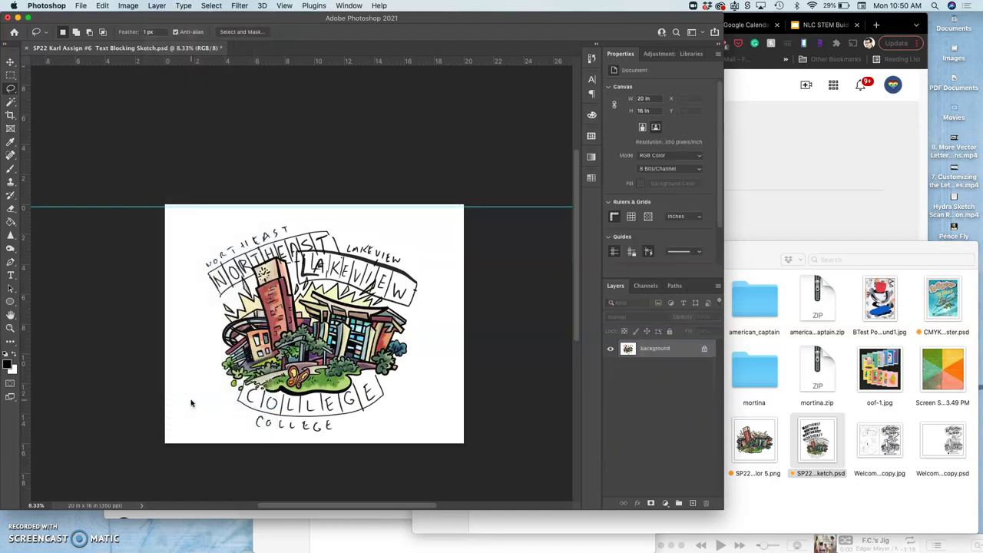
Step: Remove the horizontal guide and confirm the Image Size settings unchanged
click(11, 59)
drag(134, 208, 132, 60)
click(129, 6)
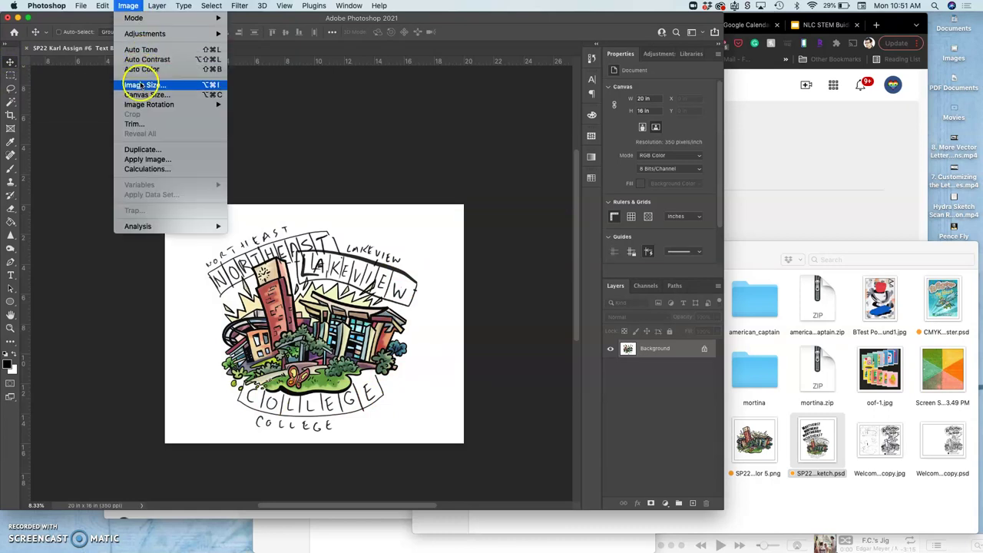
click(387, 175)
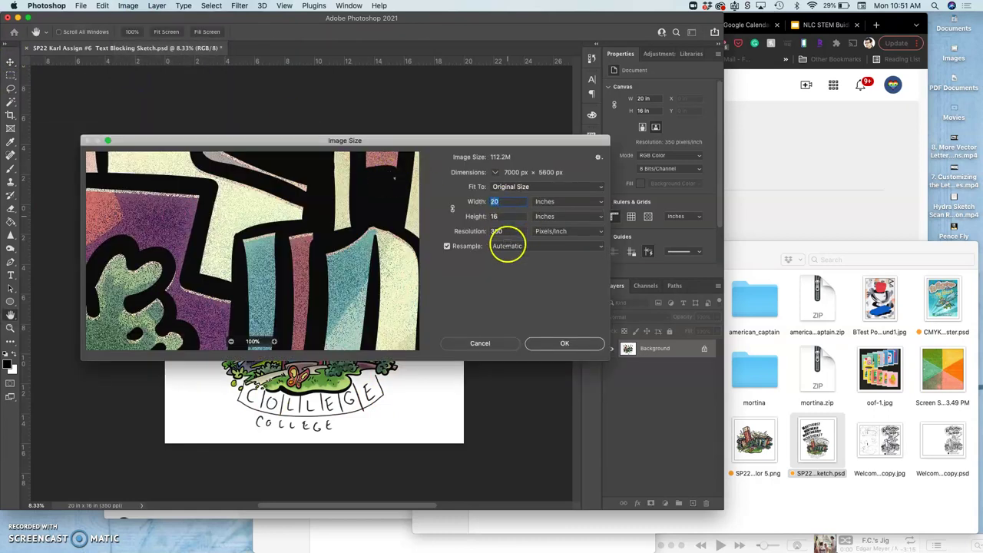
click(567, 346)
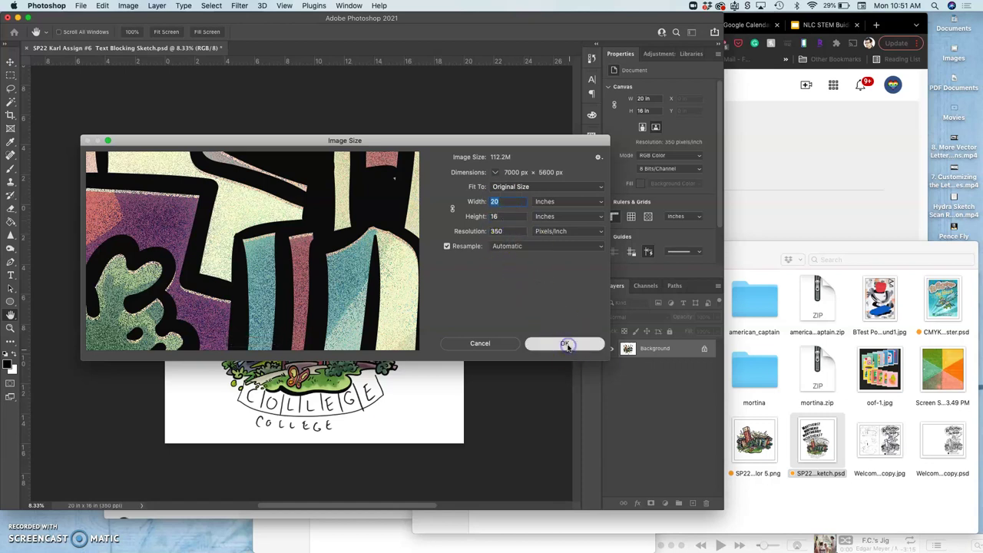
Step: Add a new Layer 1 and fill it with solid white
click(693, 502)
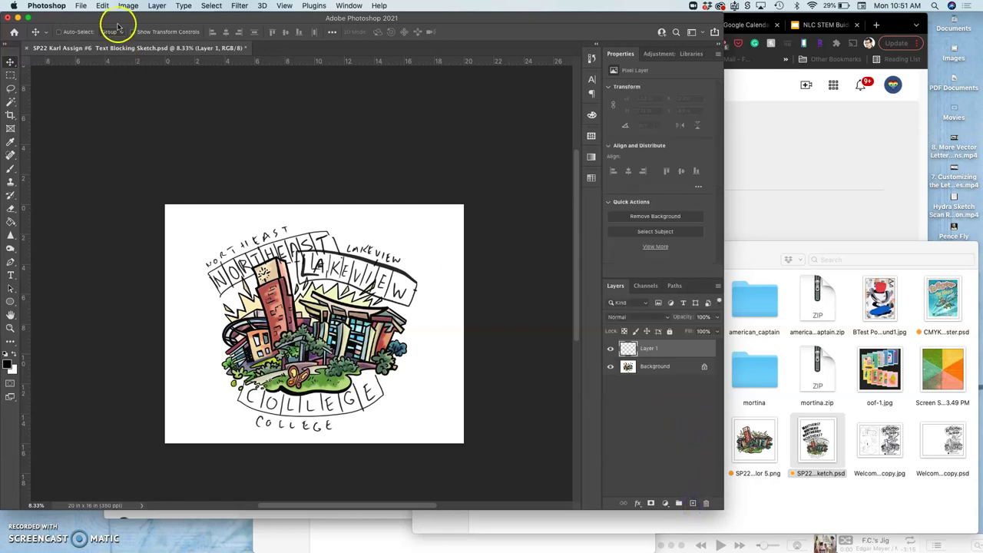
click(102, 5)
click(120, 170)
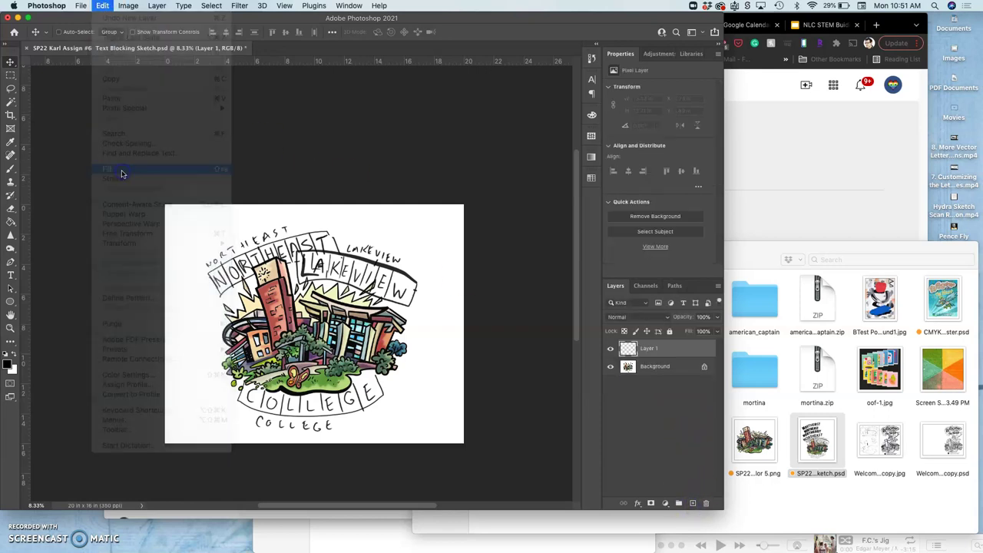
click(333, 213)
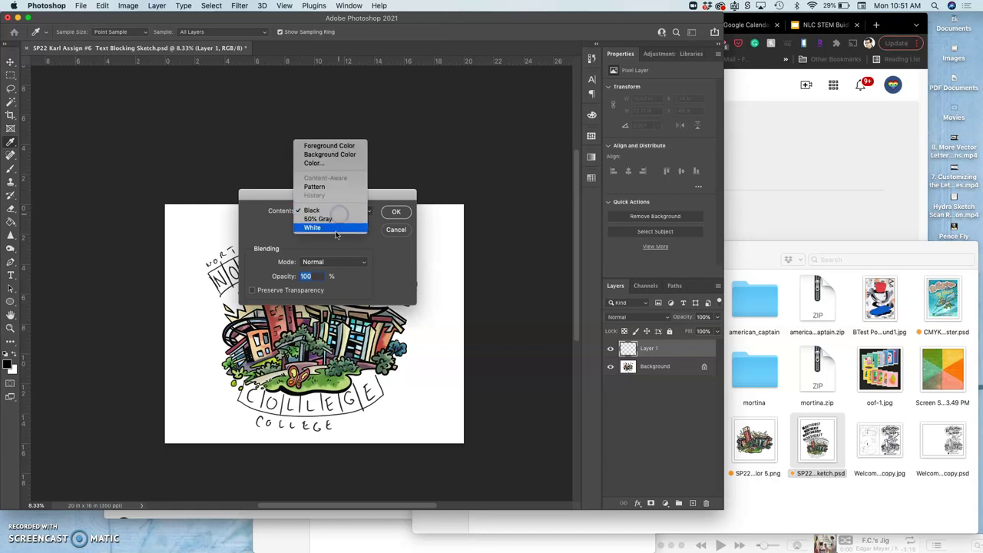
click(336, 228)
click(396, 213)
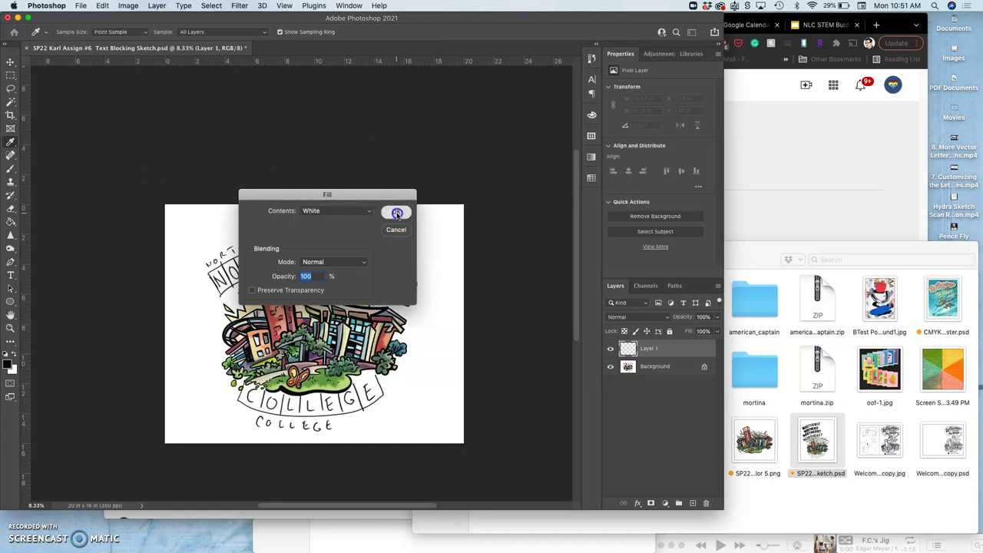
Step: Convert the locked Background into a regular Layer 0
key(v)
double_click(657, 369)
click(576, 263)
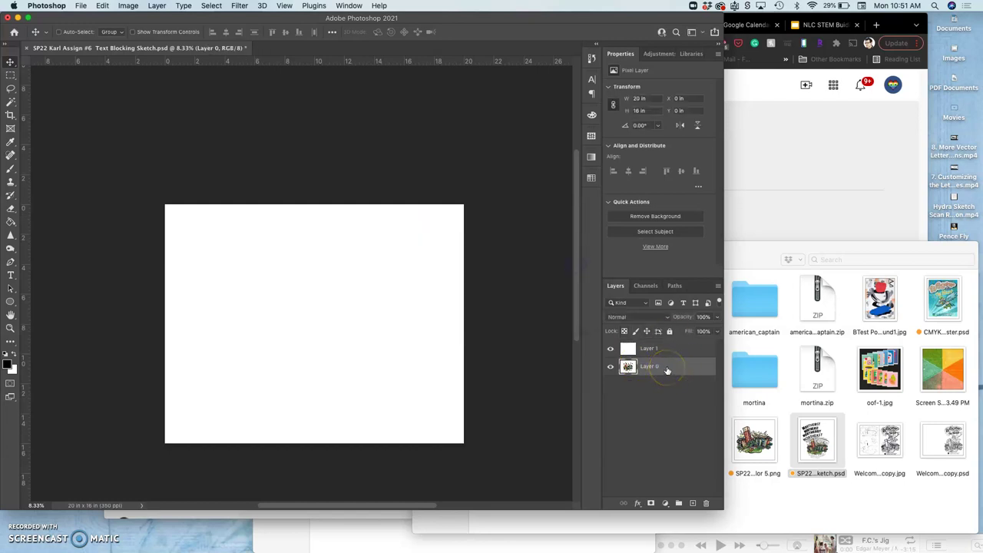
Step: Move Layer 0 above the white layer and rename the white layer 'BLANK WHITE'
drag(666, 368, 659, 346)
double_click(649, 367)
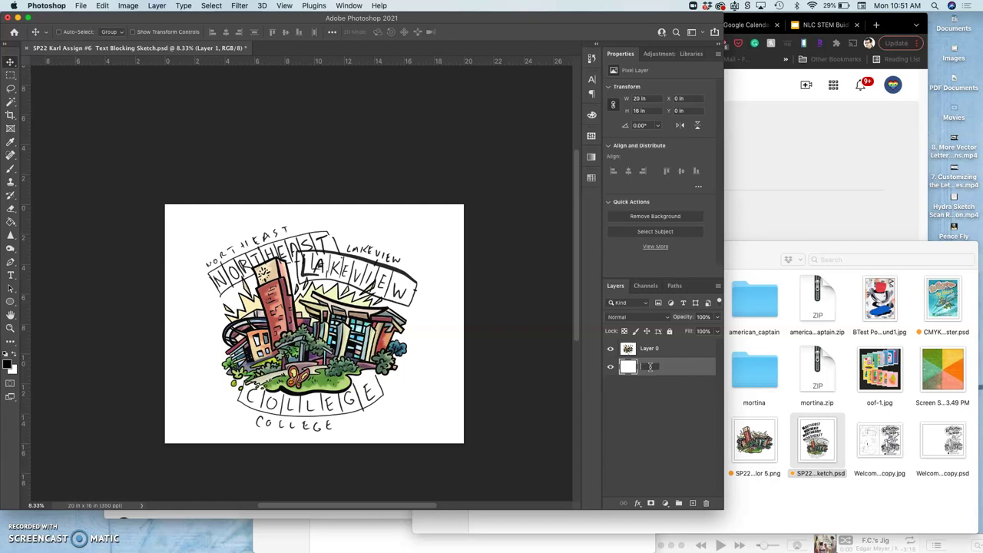
text(BLANK WHITE)
key(Return)
Step: Set Layer 0 opacity to 45% and drag the Black Shape Text EPS onto the canvas
click(674, 353)
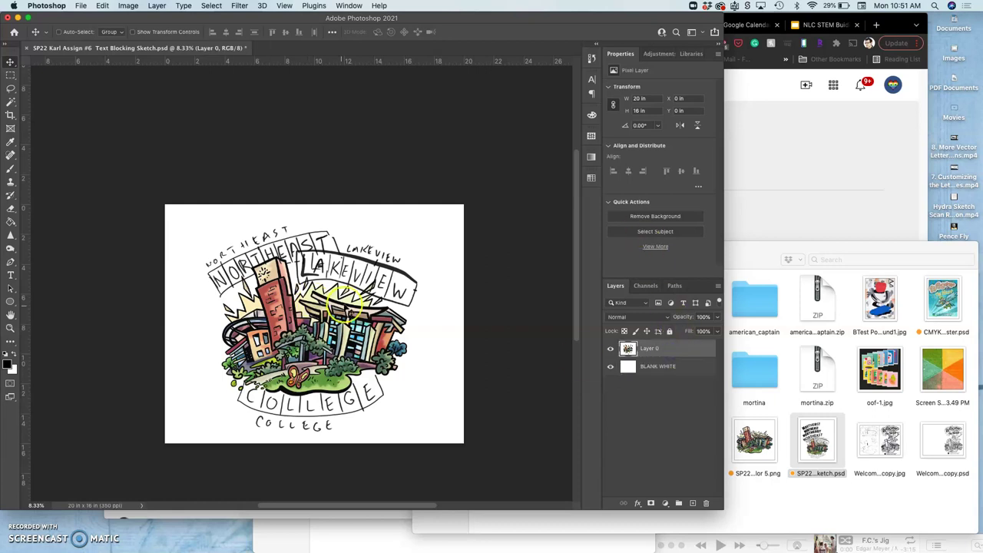
click(716, 317)
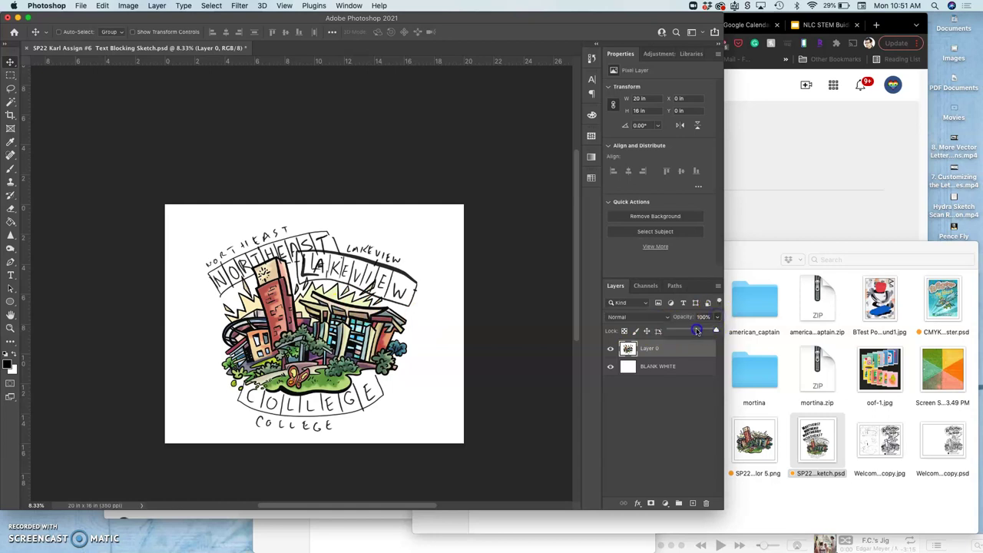
drag(695, 331, 692, 330)
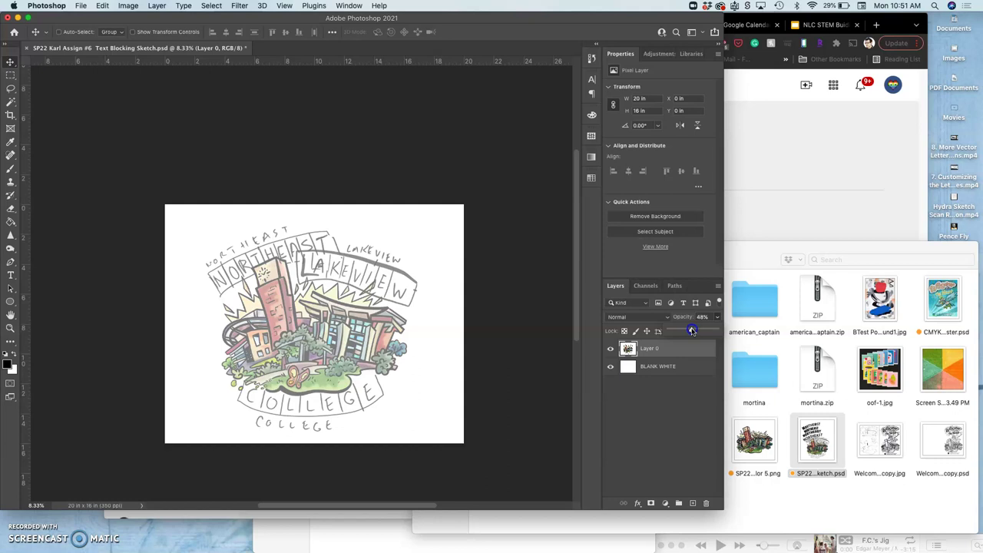
click(404, 326)
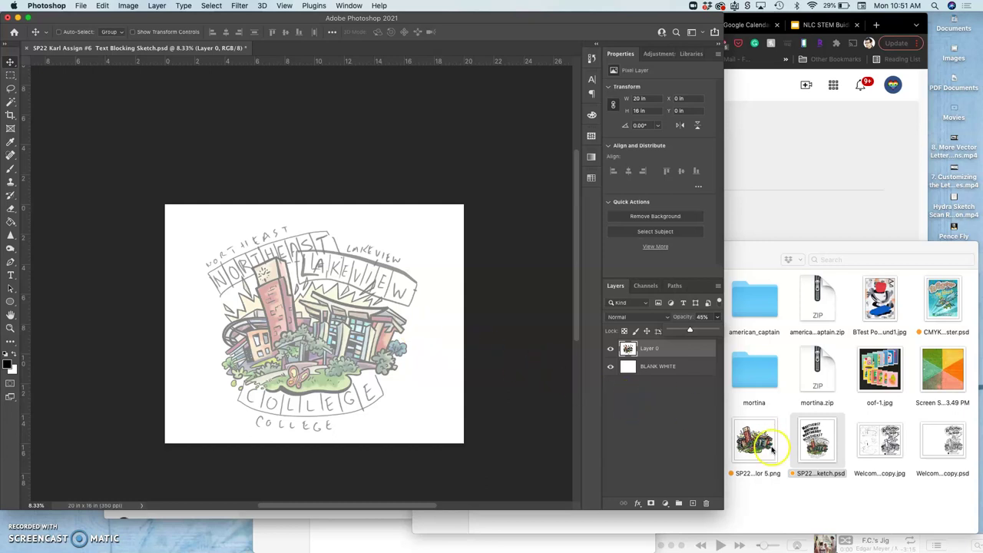
click(779, 489)
drag(700, 444, 323, 305)
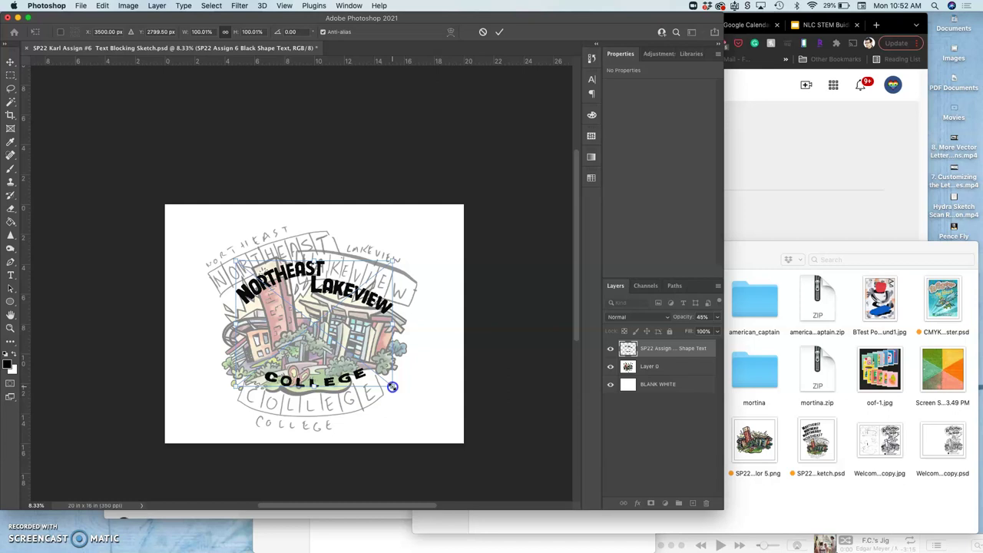
Step: Scale the NORTHEAST LAKEVIEW COLLEGE lettering to span the sketch, commit it, and check its visibility
drag(392, 387, 422, 411)
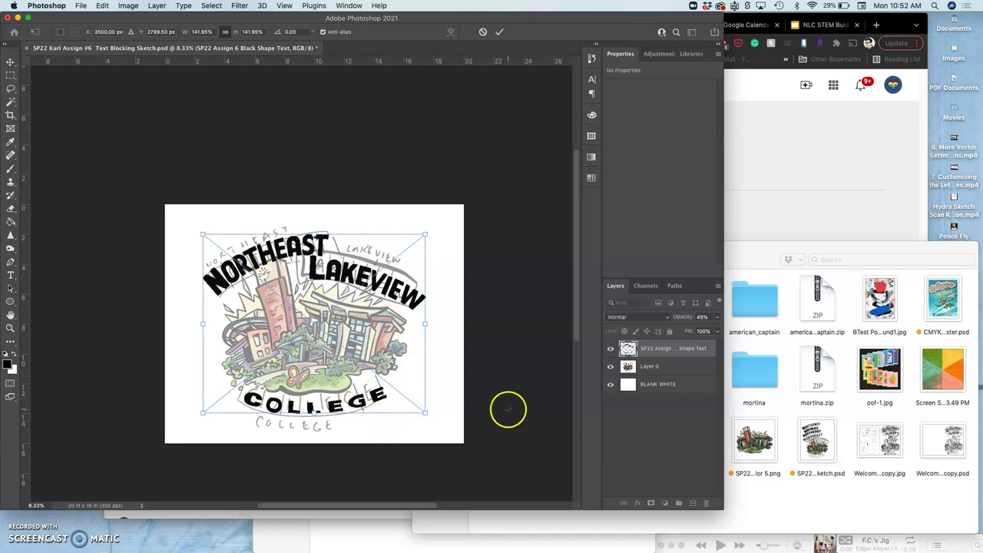
key(Return)
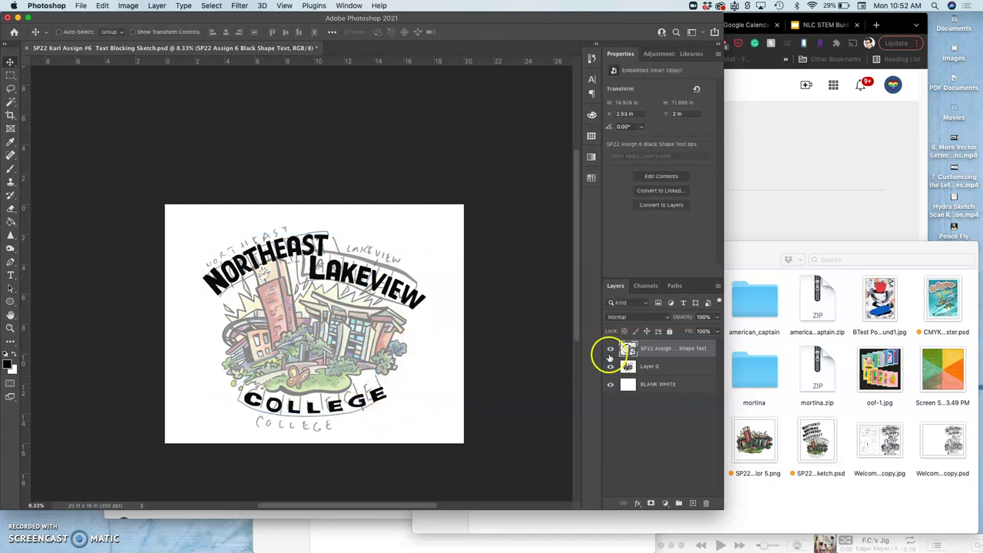
click(610, 350)
click(610, 349)
click(781, 351)
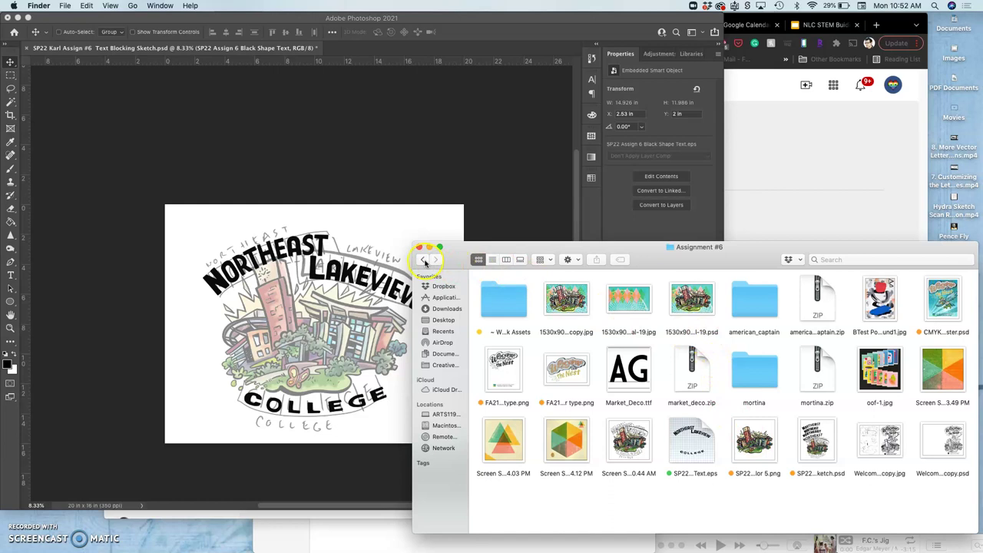
Step: Preview the finished color spot illustration and Small Button Graphic.png as references
double_click(756, 441)
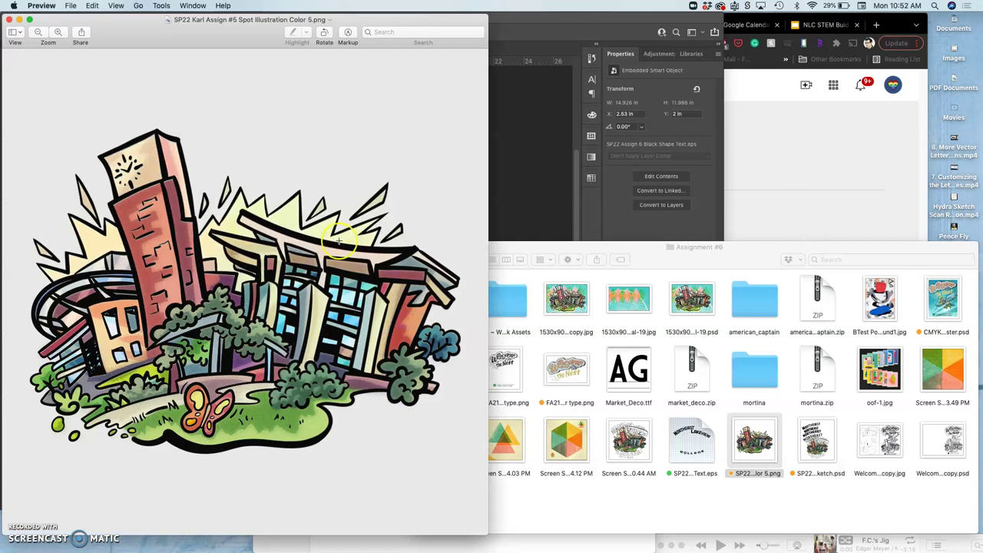
click(9, 20)
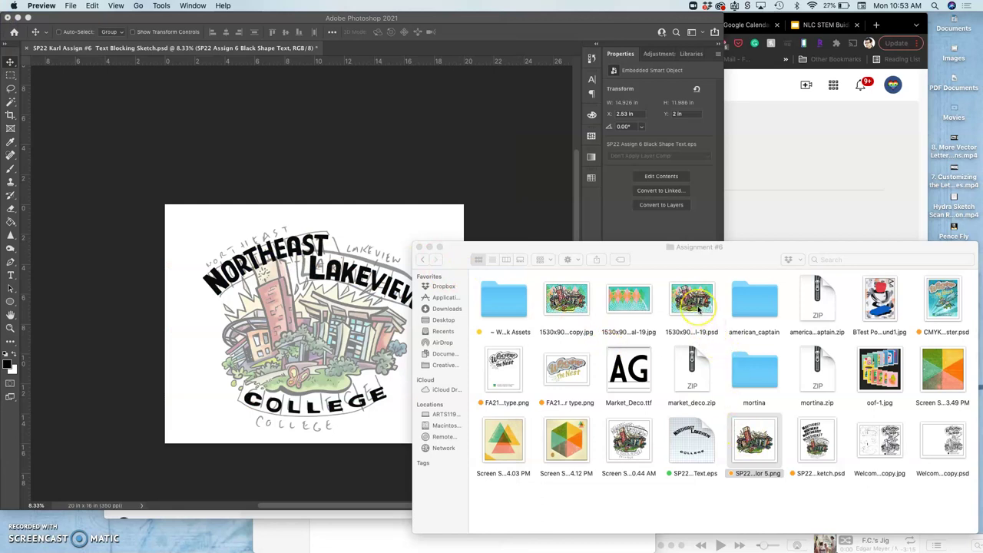
click(423, 262)
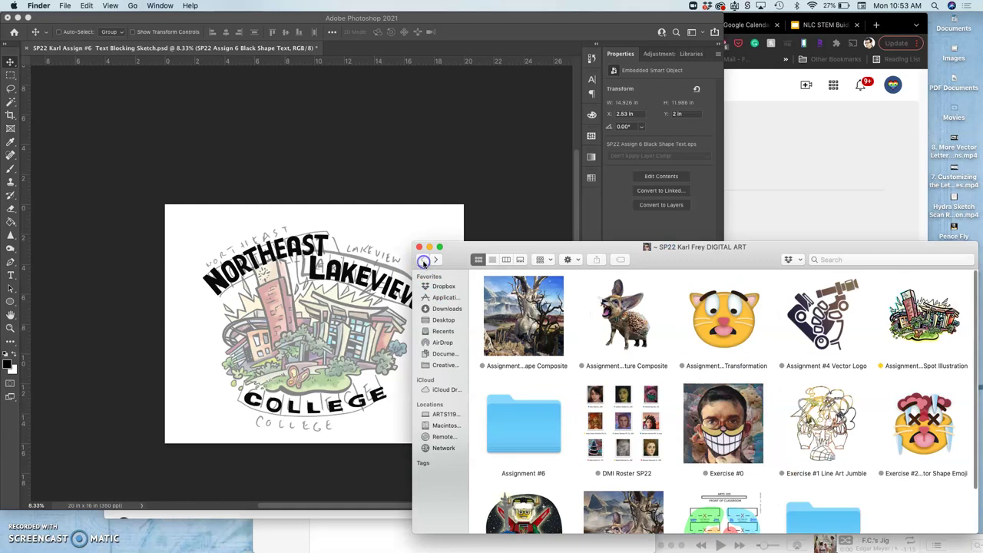
double_click(920, 341)
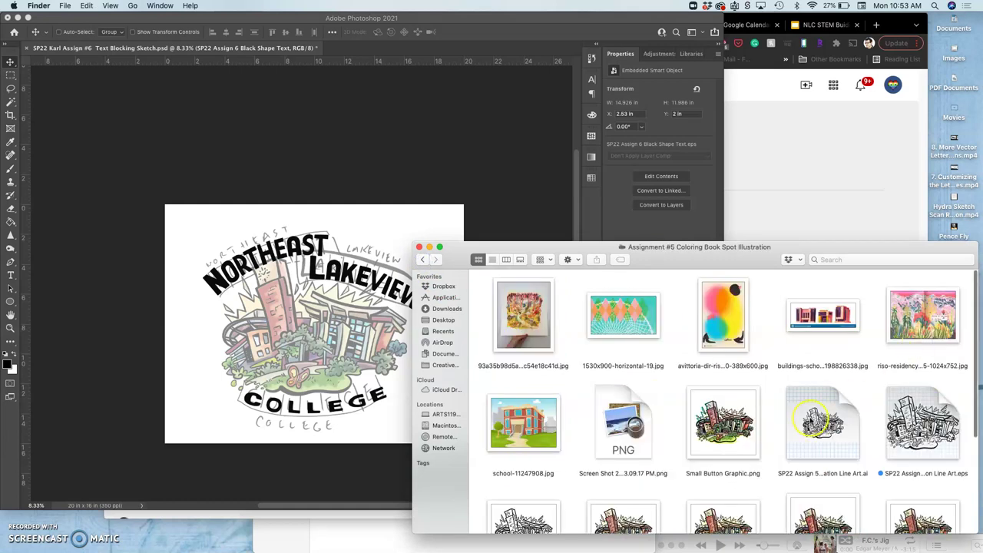
scroll(768, 369, down, 5)
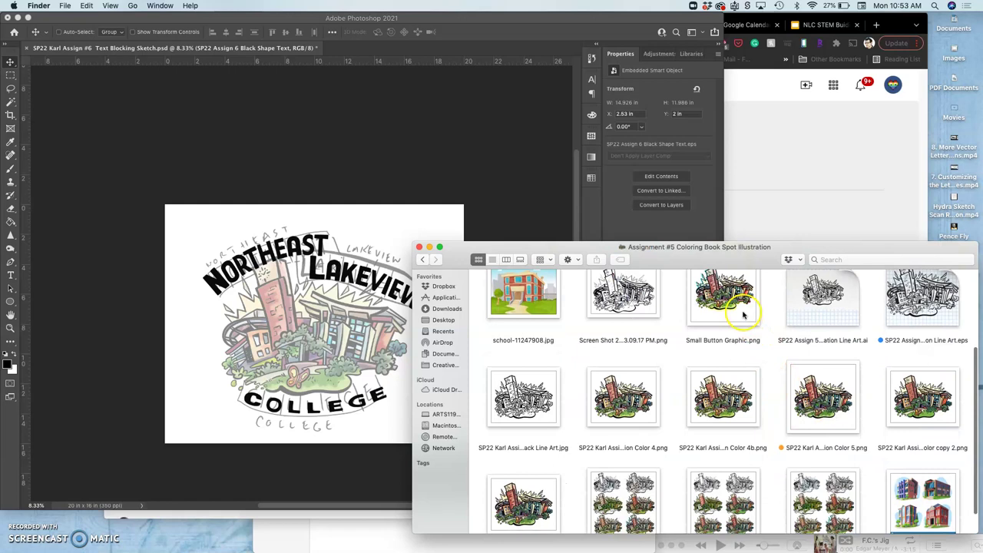
double_click(743, 315)
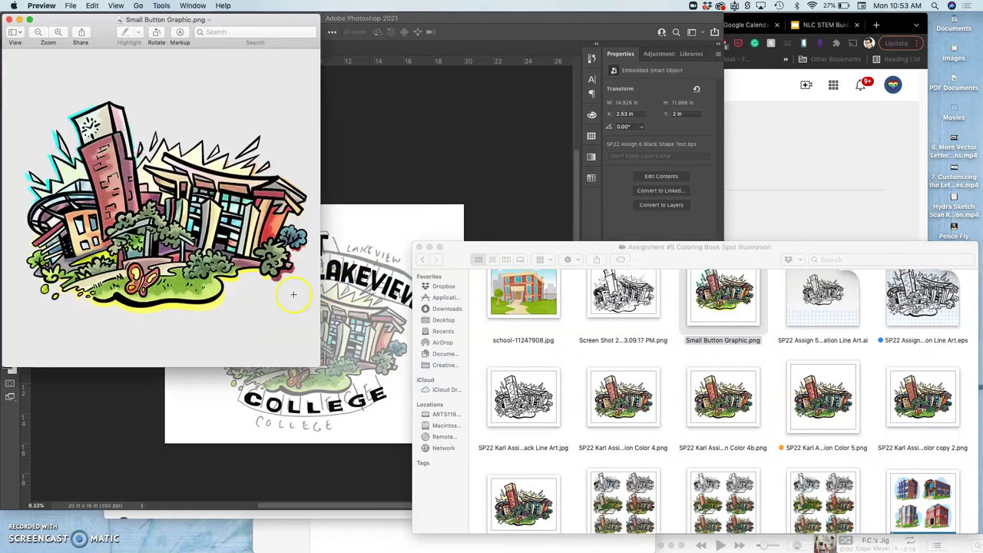
scroll(281, 290, up, 10)
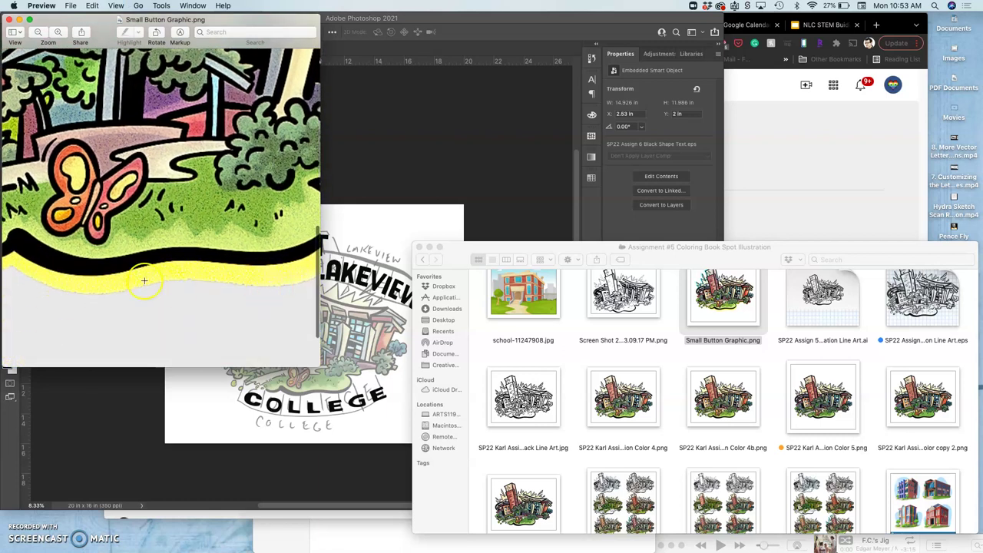
scroll(147, 279, left, 10)
scroll(148, 280, left, 10)
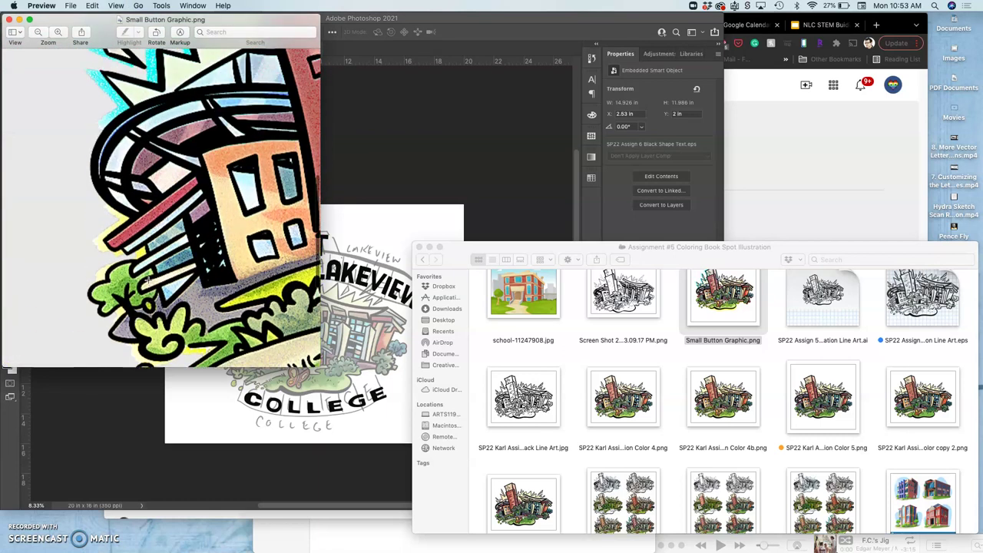
click(9, 19)
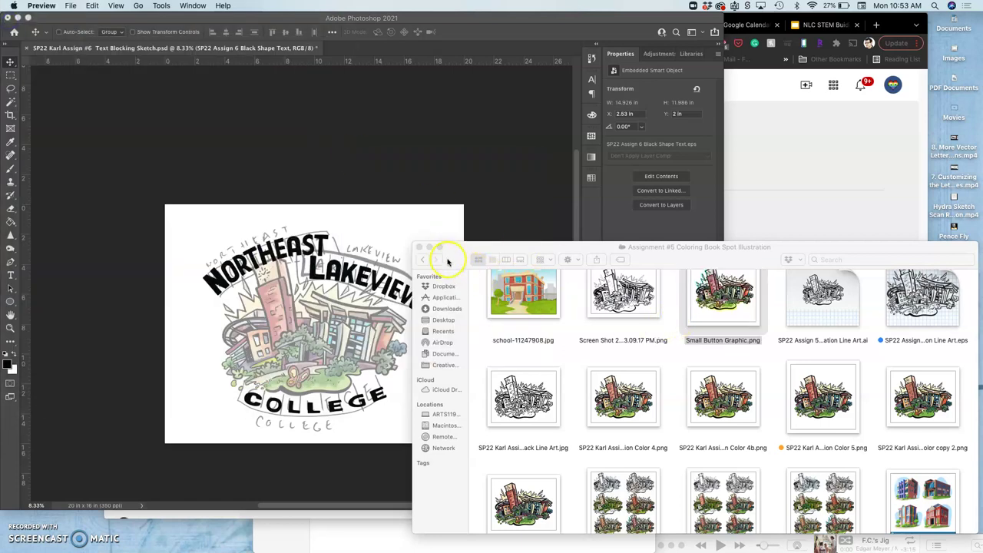
Step: Open the Assignment #5 folder and right-click SP22 Assign 5 Spot Illustration Line Art.eps
drag(448, 262, 449, 43)
click(422, 39)
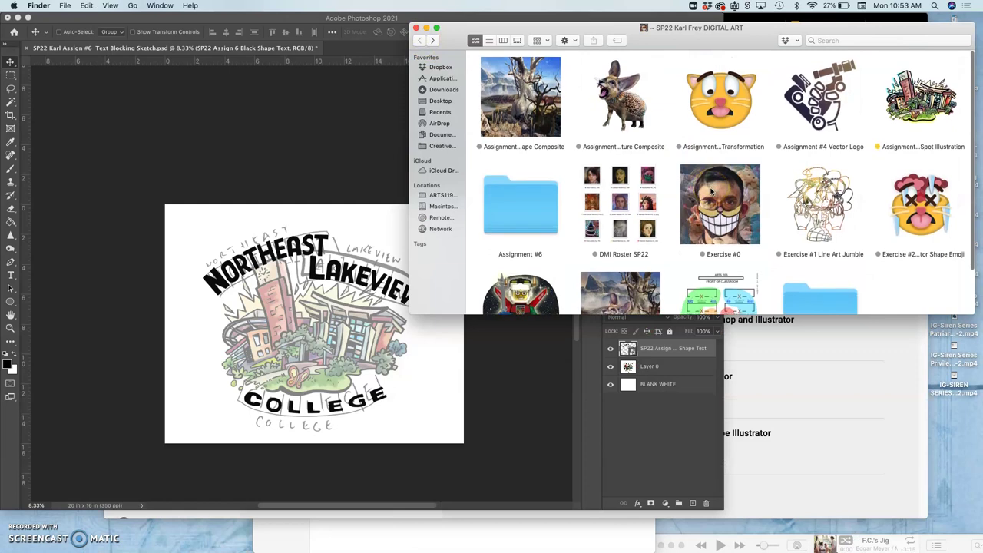
drag(725, 47, 649, 122)
double_click(845, 172)
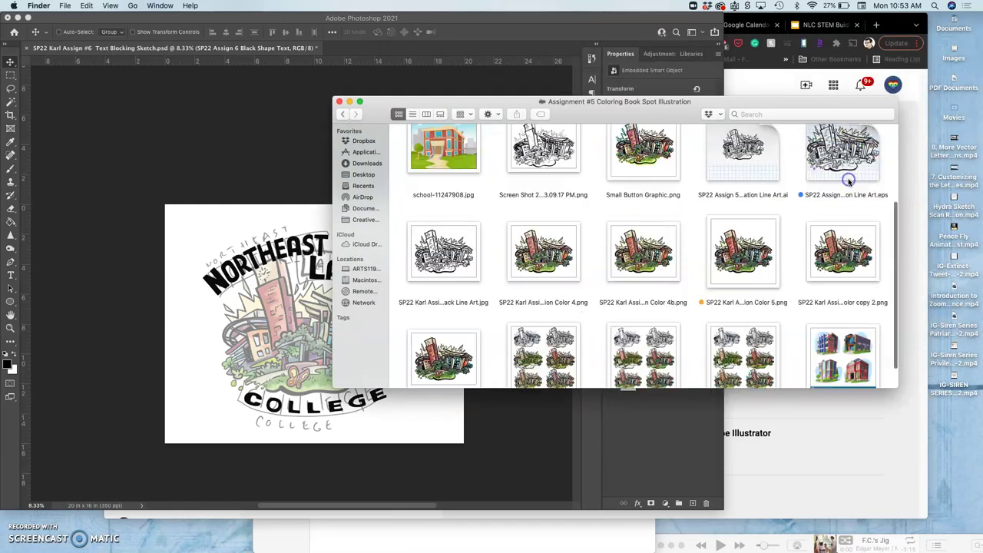
scroll(768, 246, down, 2)
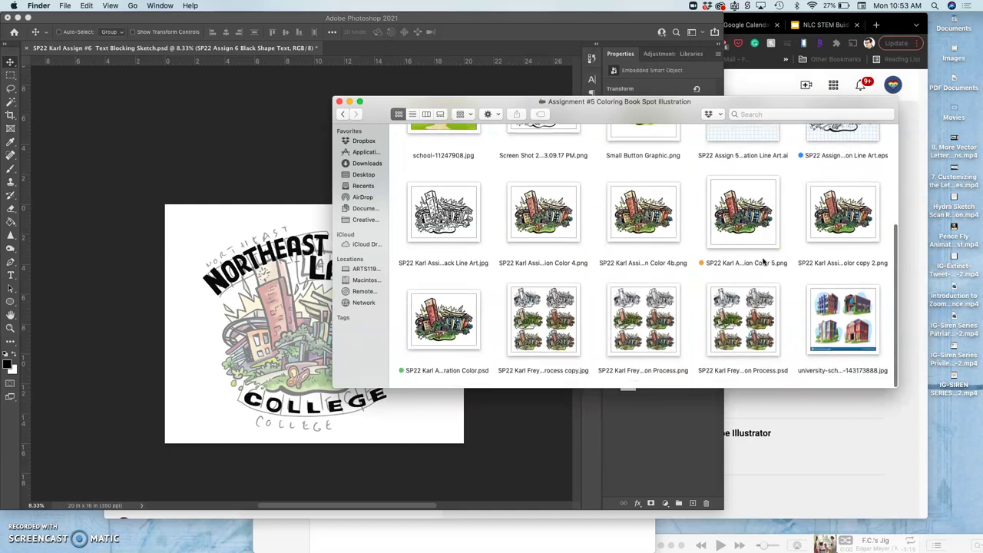
scroll(763, 262, up, 5)
scroll(768, 246, up, 1)
click(821, 219)
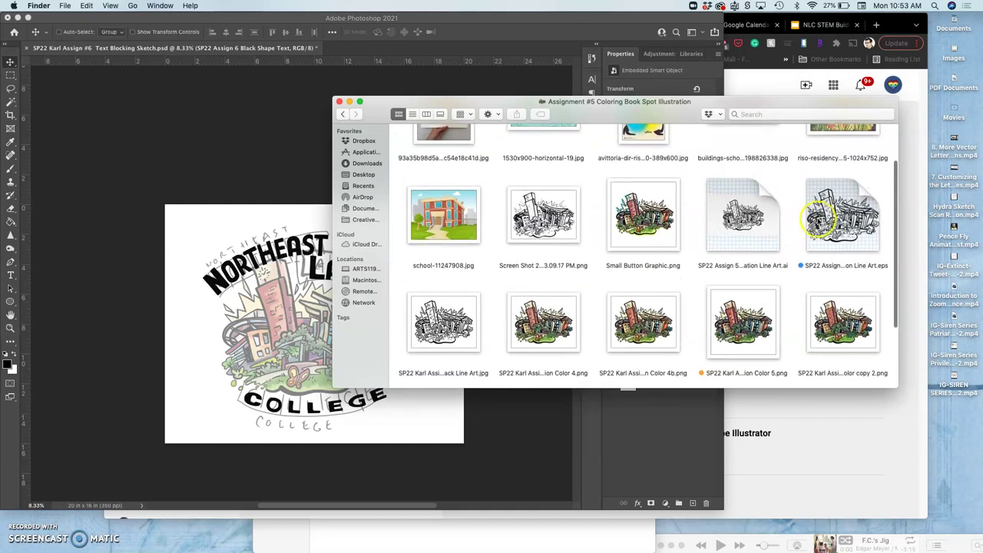
right_click(843, 212)
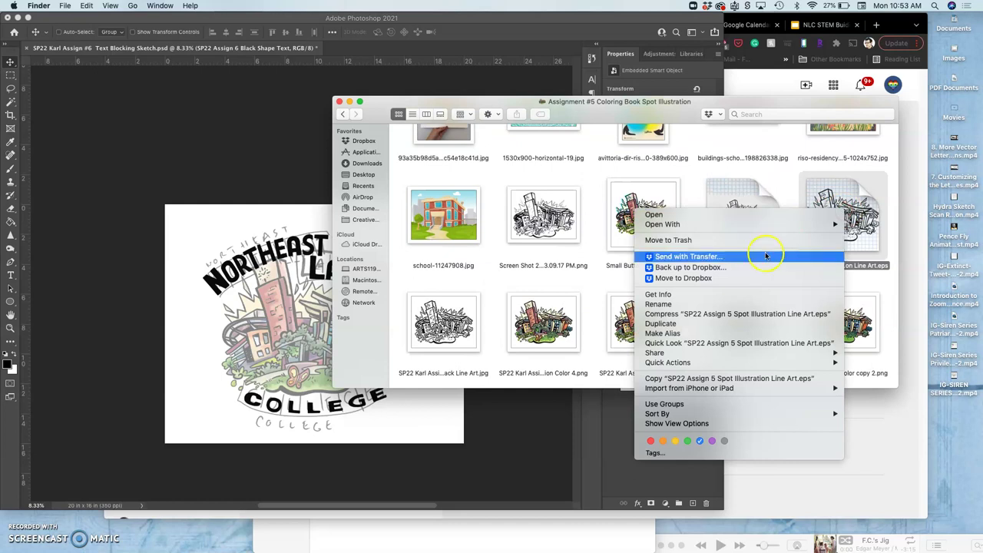
Step: Open the Line Art EPS in Illustrator and select the clock tower window stroke
mouse_move(755, 225)
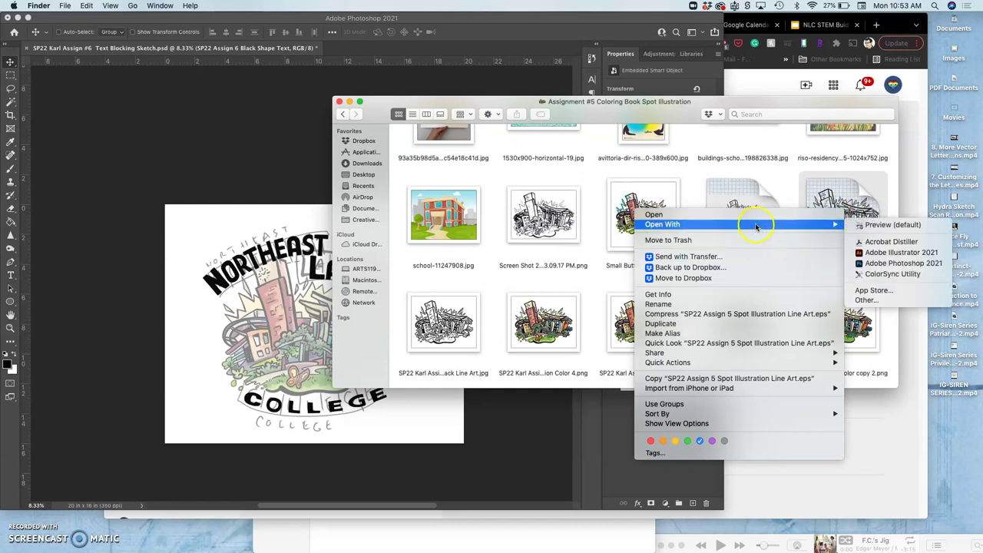
click(883, 252)
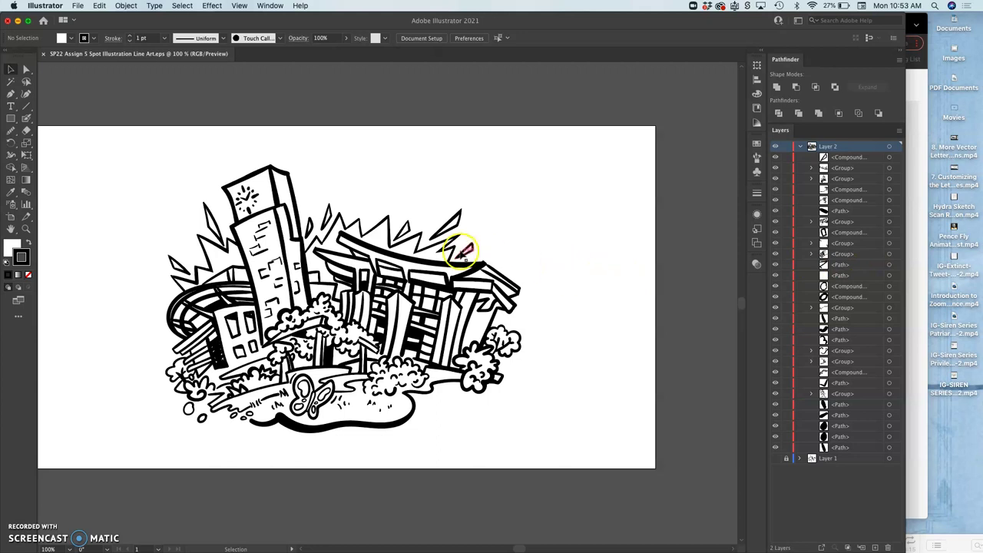
scroll(461, 250, up, 5)
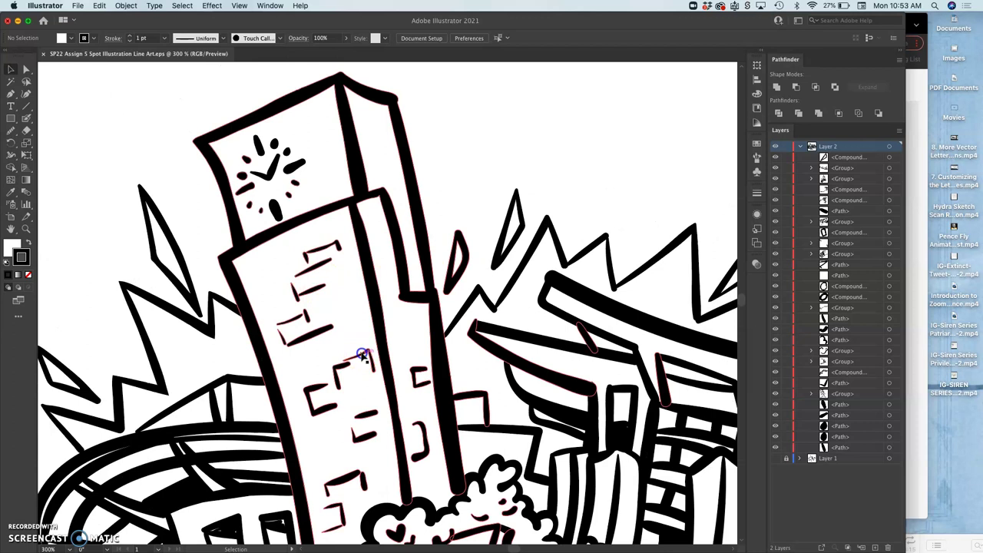
click(360, 353)
click(25, 68)
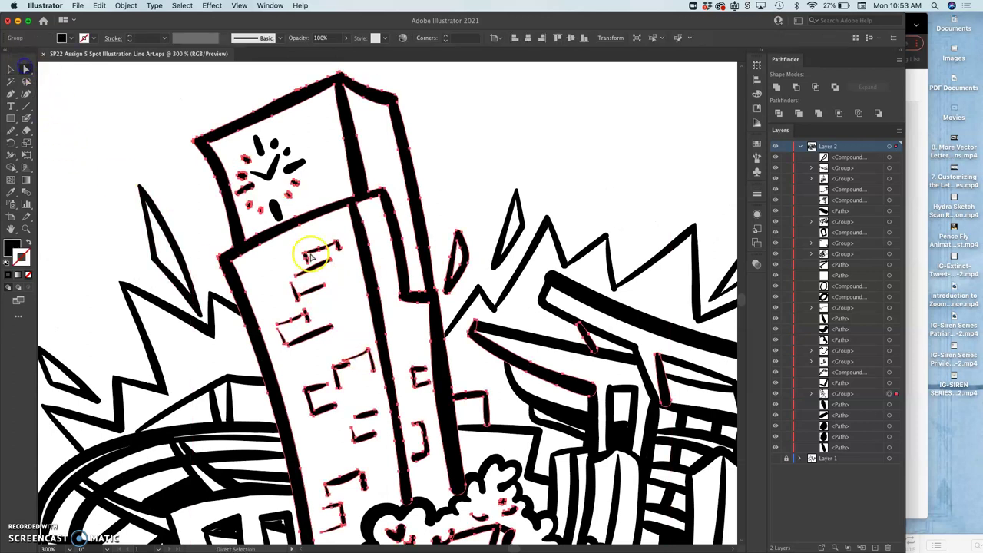
click(361, 346)
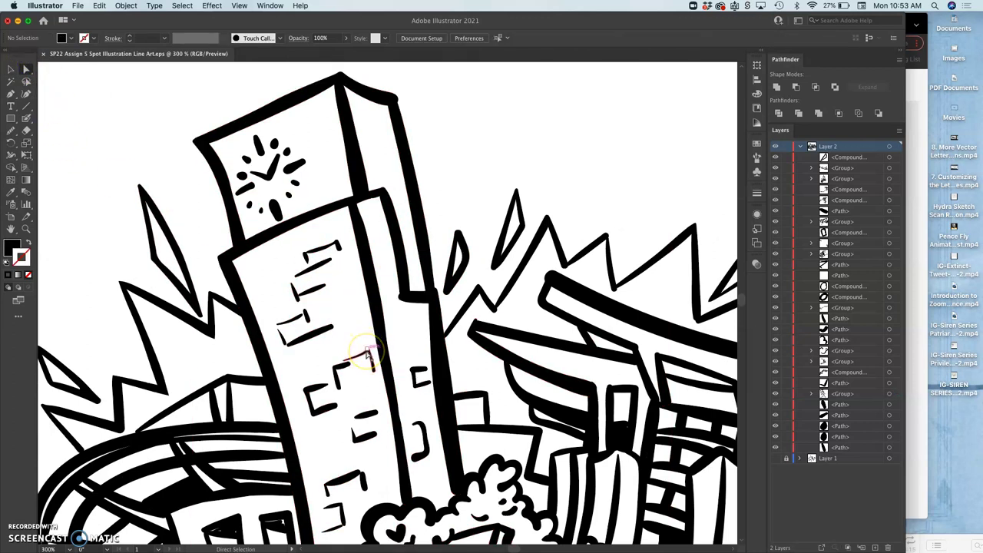
click(366, 353)
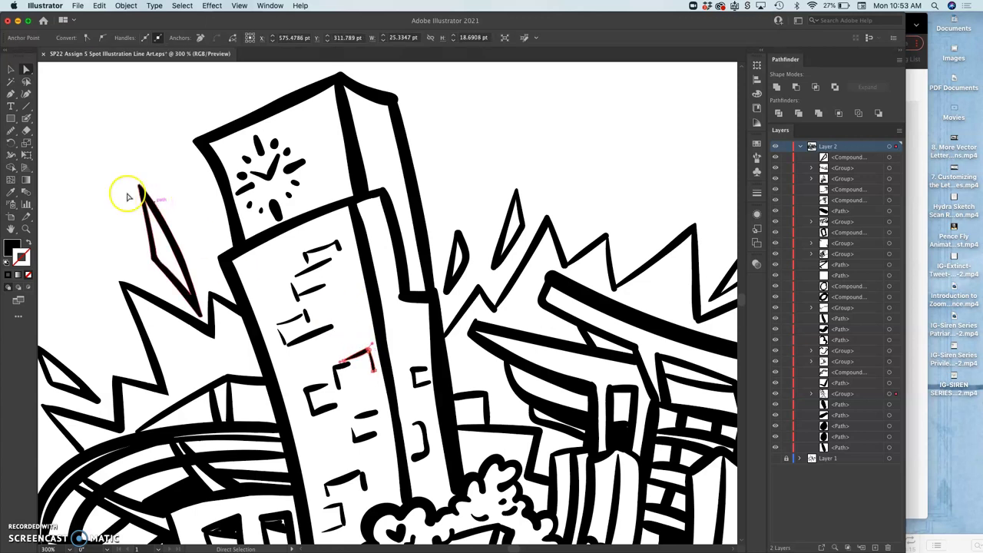
click(11, 70)
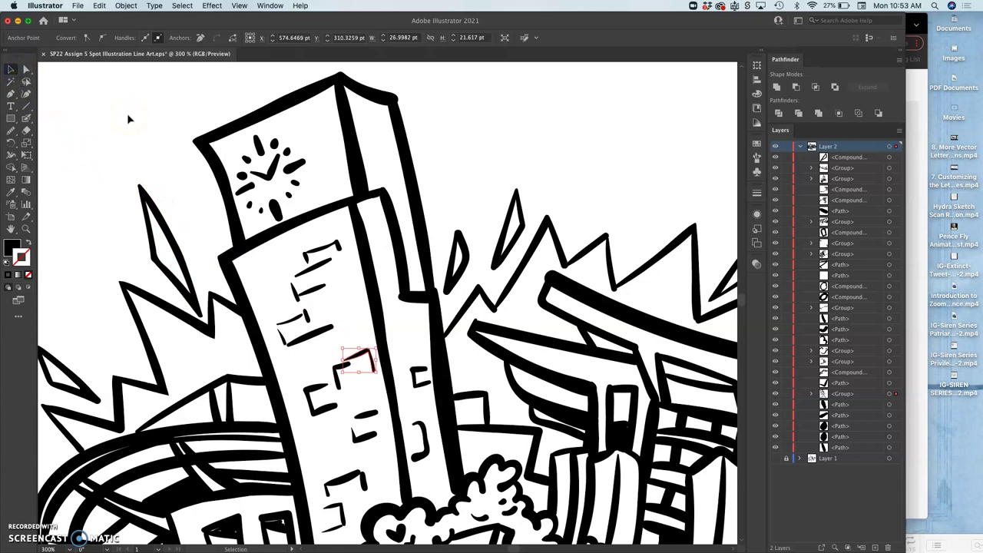
Step: Zoom in and nudge the tower window stroke into place with the arrow keys
key(super+equal)
key(super+equal)
key(super+equal)
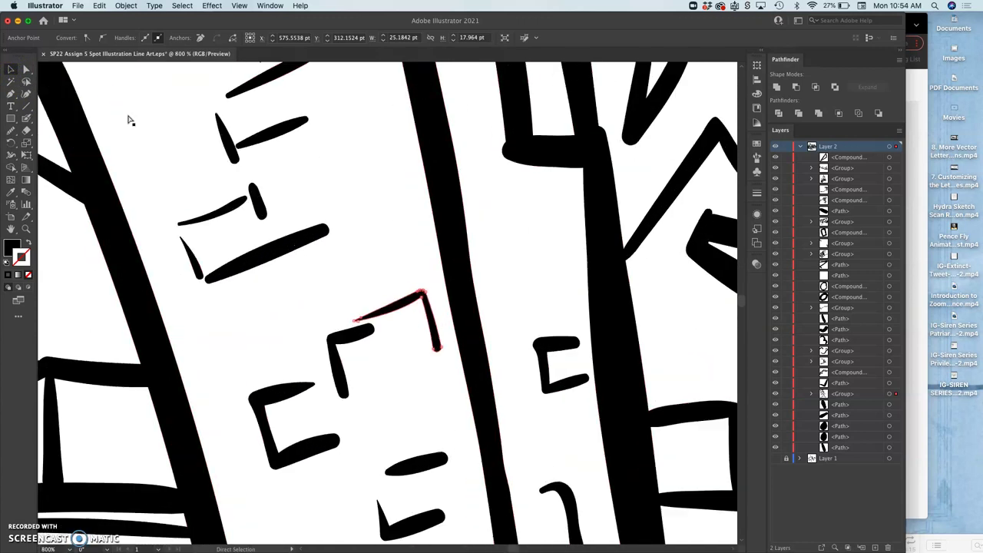
click(27, 71)
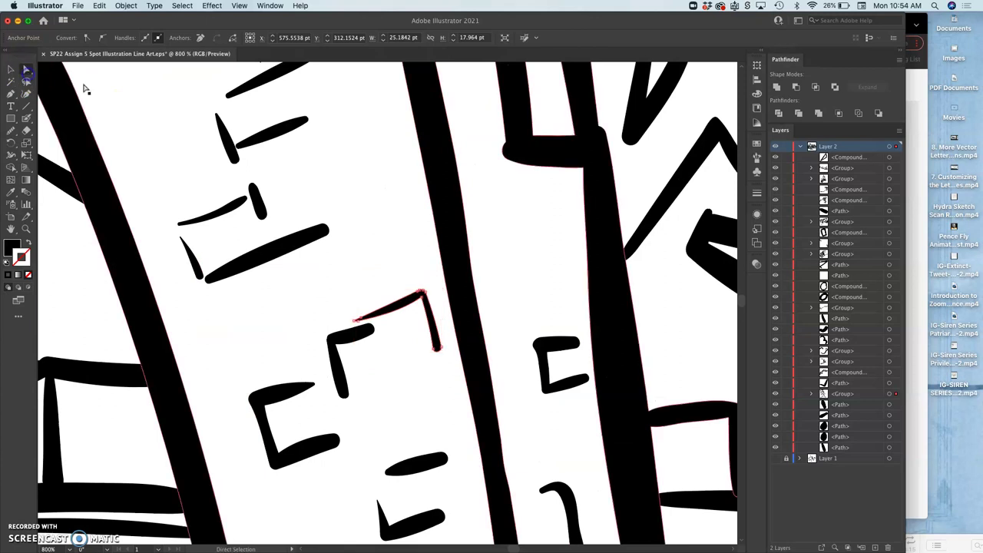
click(432, 324)
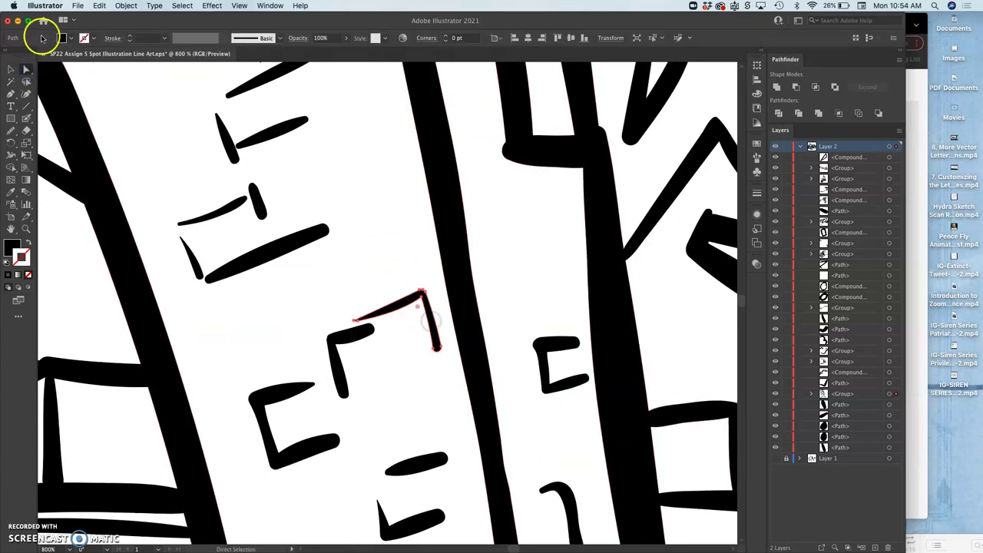
click(12, 69)
key(Up)
key(Up)
key(Up)
key(Up)
key(Up)
key(Up)
key(Up)
key(Up)
key(Left)
key(Left)
key(Down)
Step: Zoom out, deselect the stroke, and save the line art file
scroll(166, 148, down, 10)
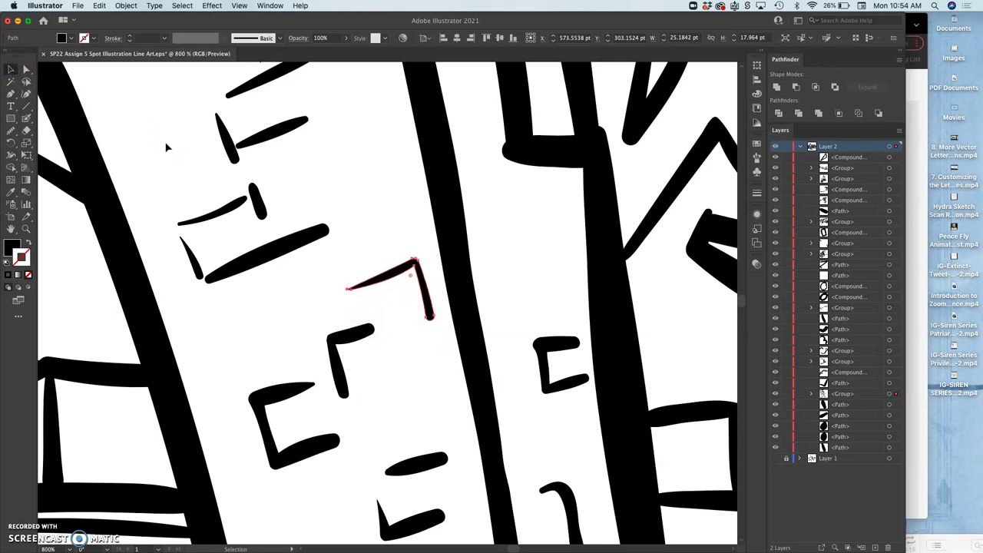
click(379, 152)
click(494, 175)
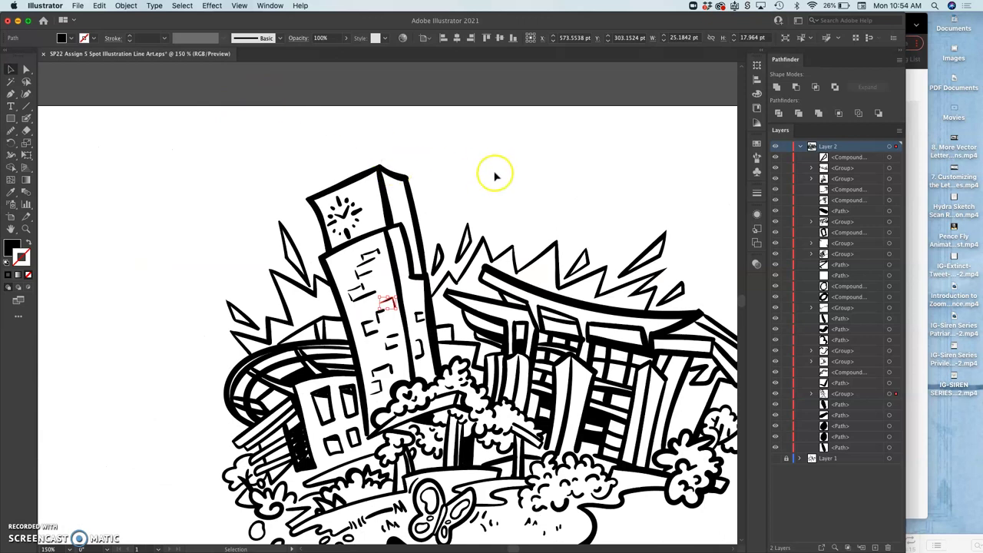
scroll(495, 176, right, 3)
scroll(494, 176, down, 2)
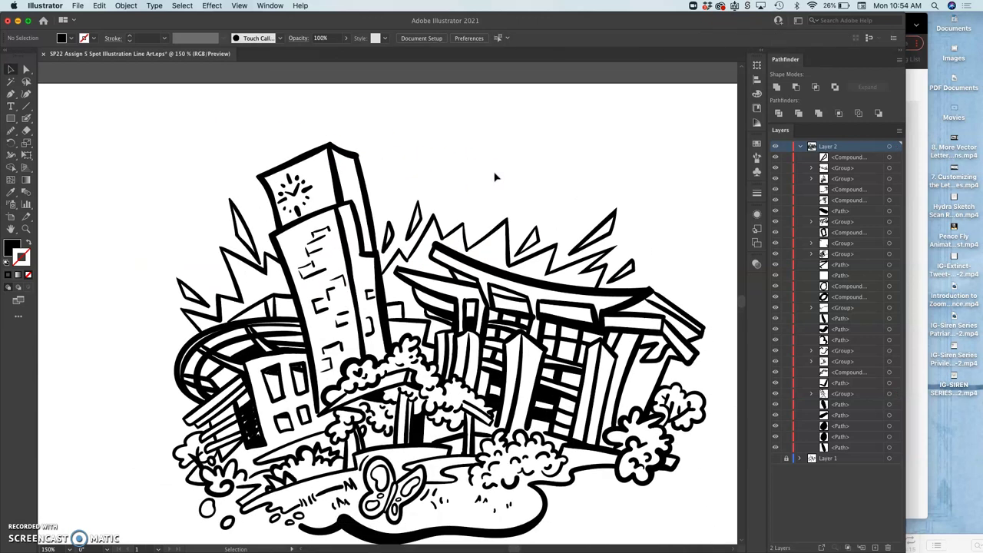
click(460, 157)
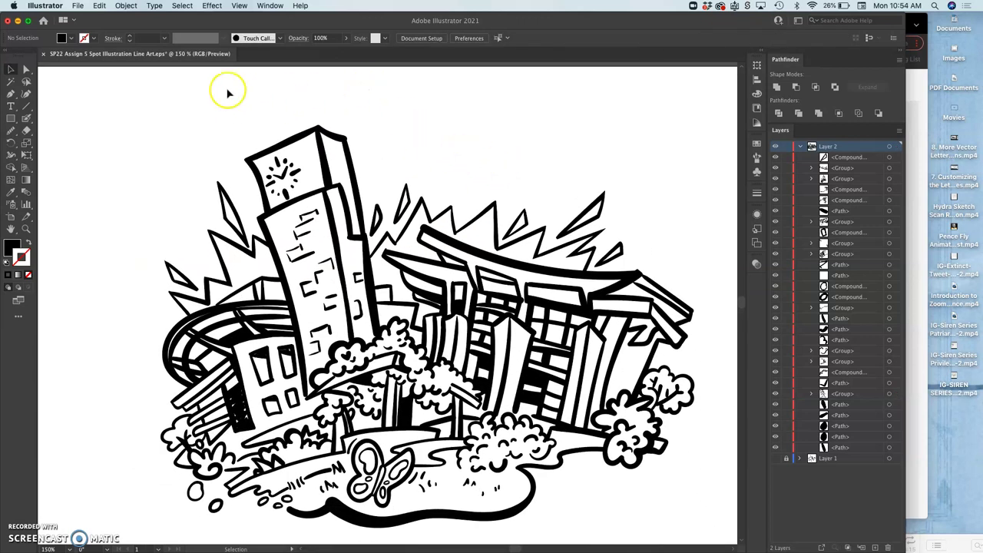
click(79, 7)
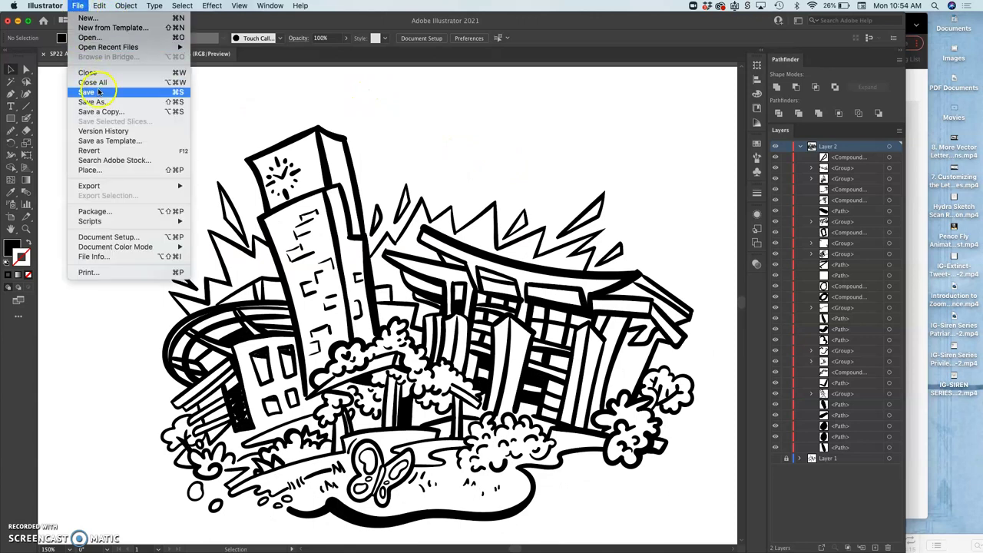
click(99, 92)
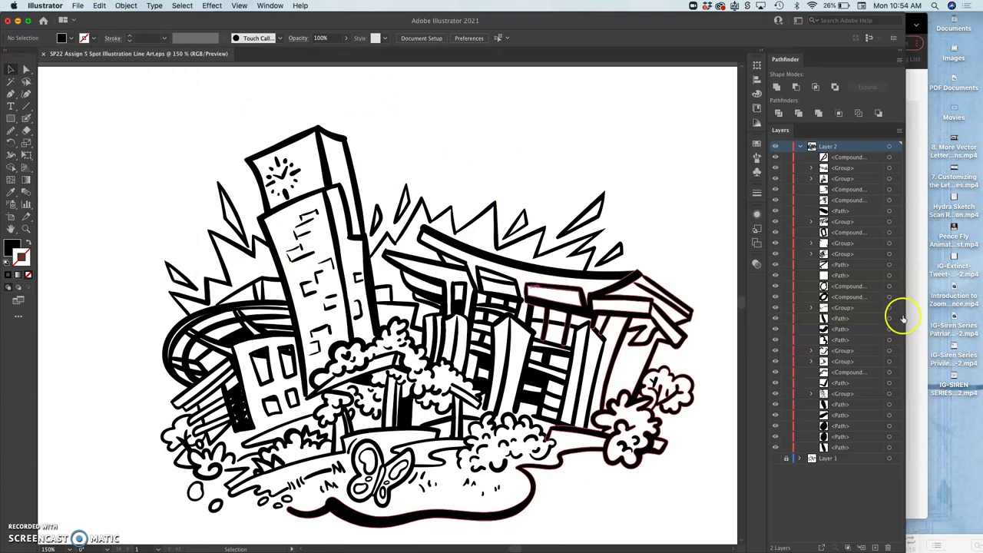
Step: From the Coloring Book Spot Illustration assignment folder, open the Spot Illustration Color .psd in Photoshop
click(921, 425)
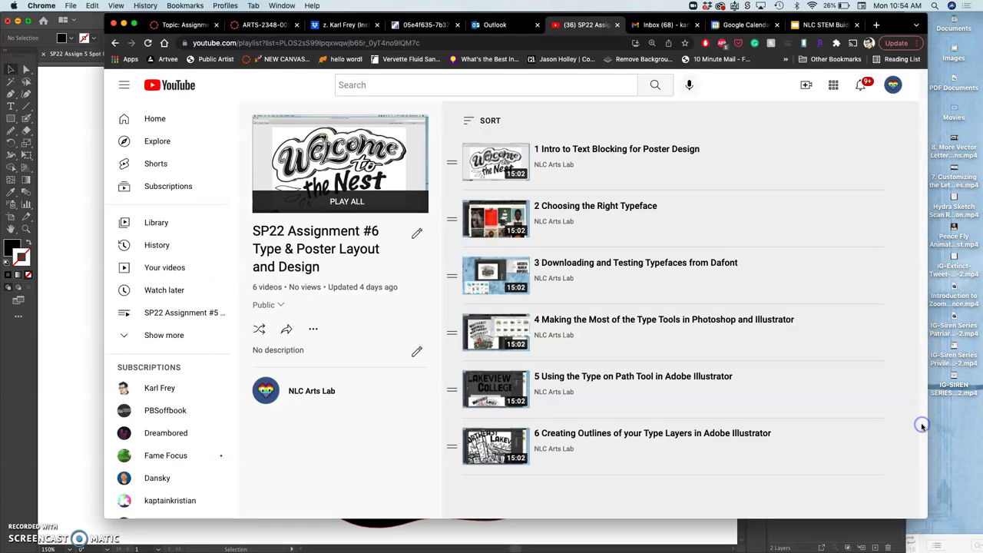
click(975, 542)
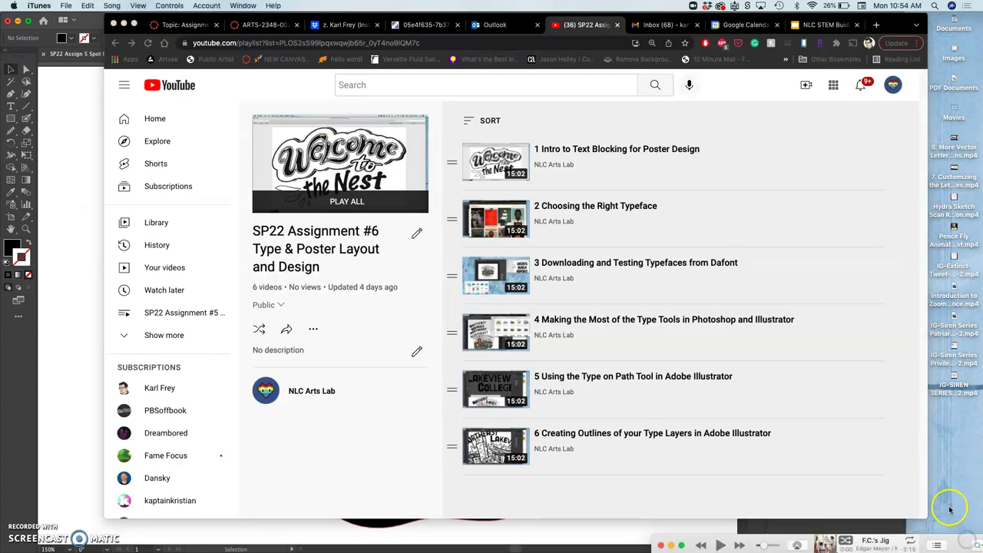
key(ctrl+Up)
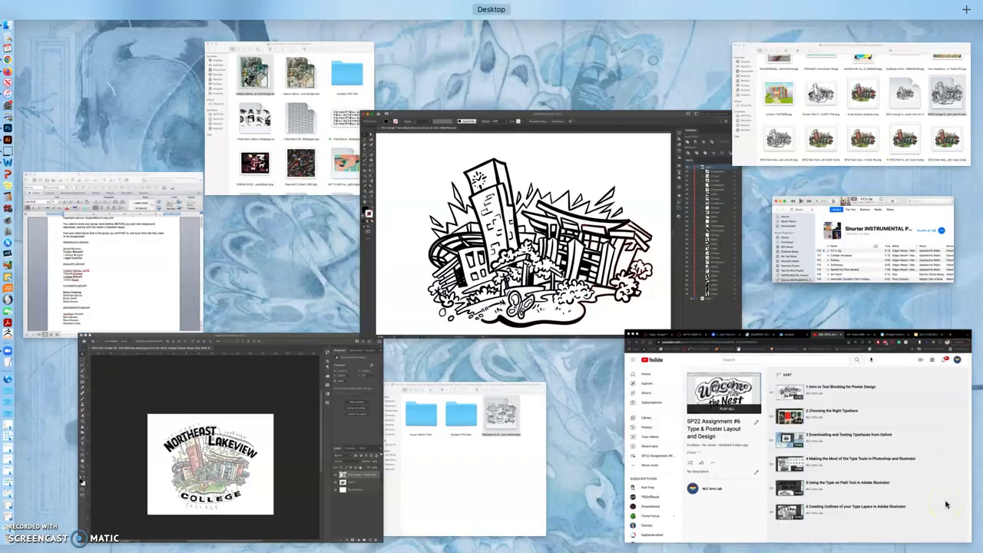
click(851, 104)
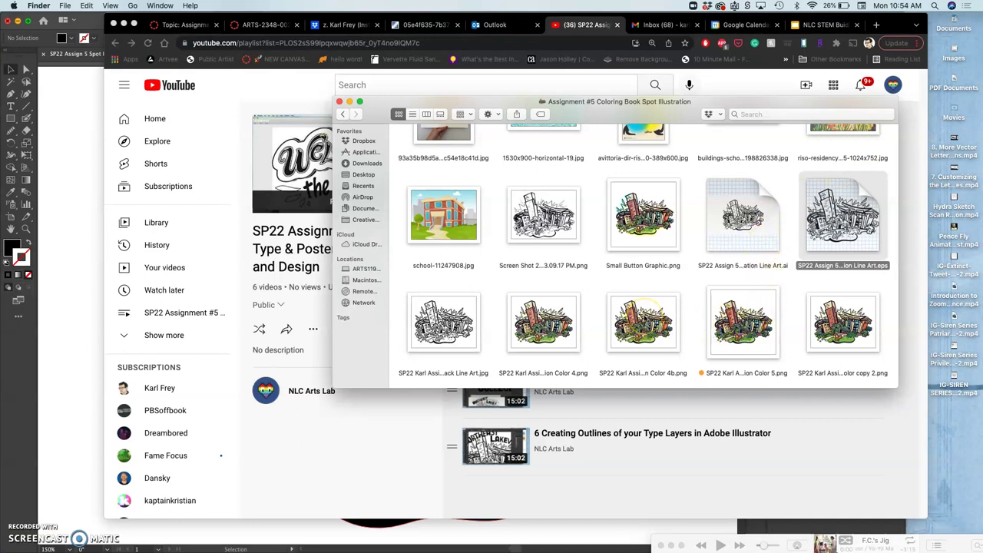
scroll(643, 311, down, 5)
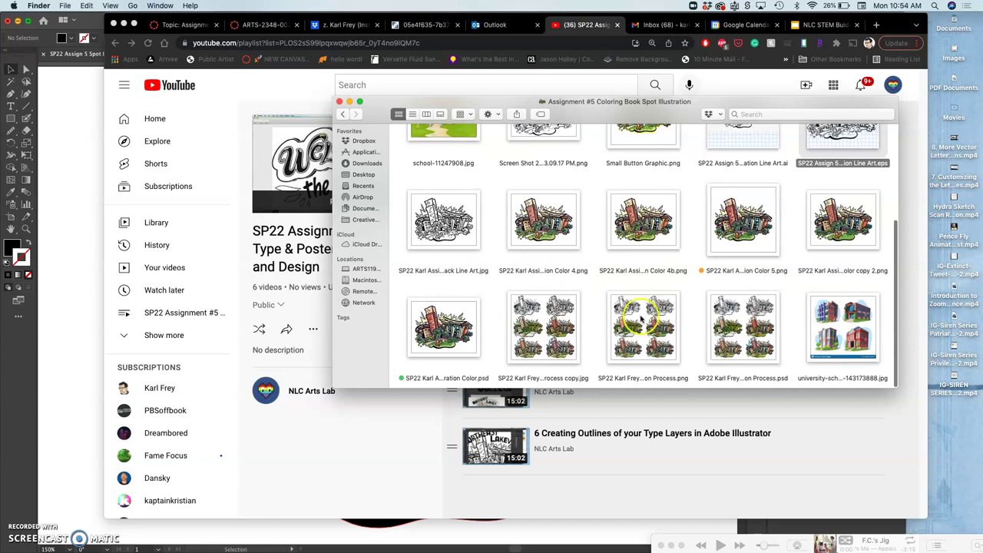
double_click(459, 338)
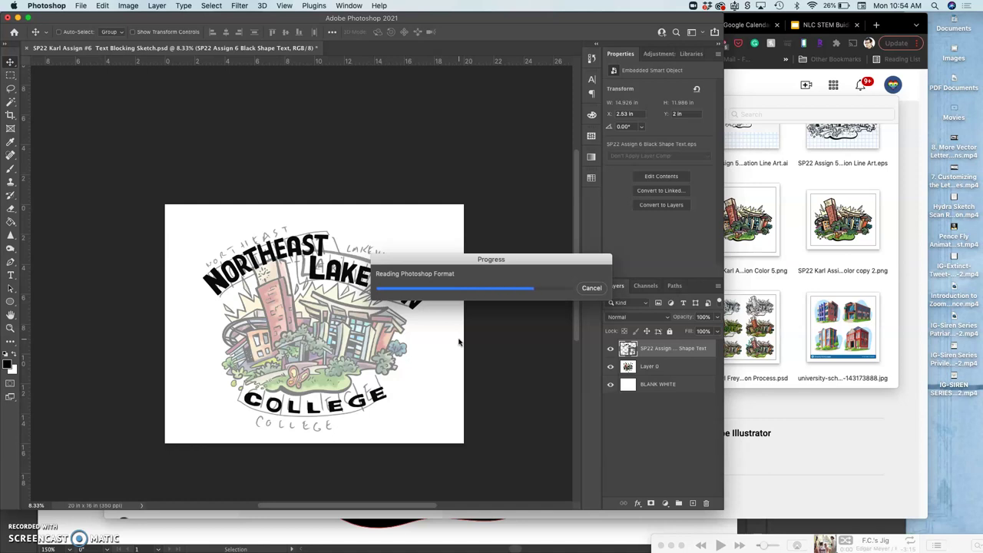
Step: Select the top line art layer, then pick up the Line Art EPS from the assignment folder
click(664, 350)
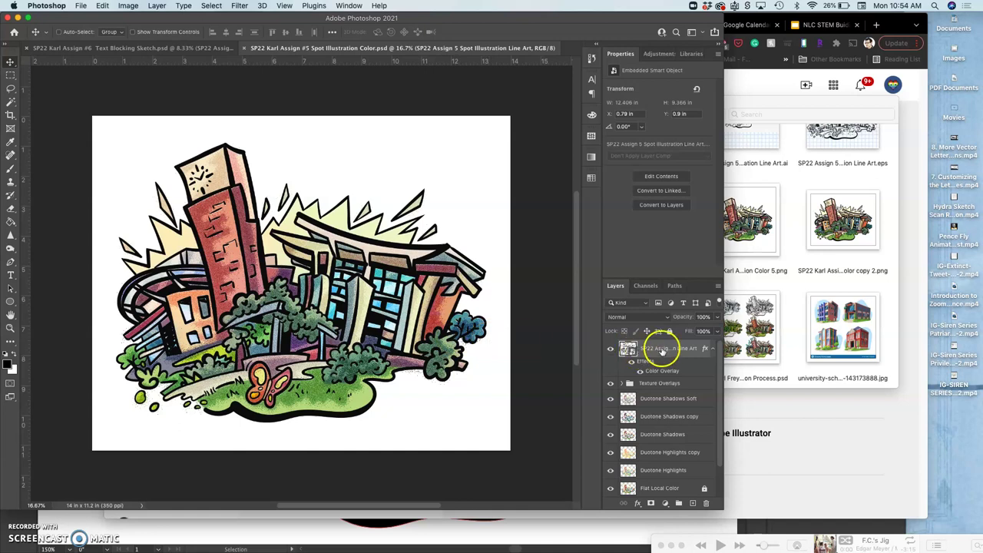
click(799, 317)
click(841, 177)
drag(839, 143, 644, 204)
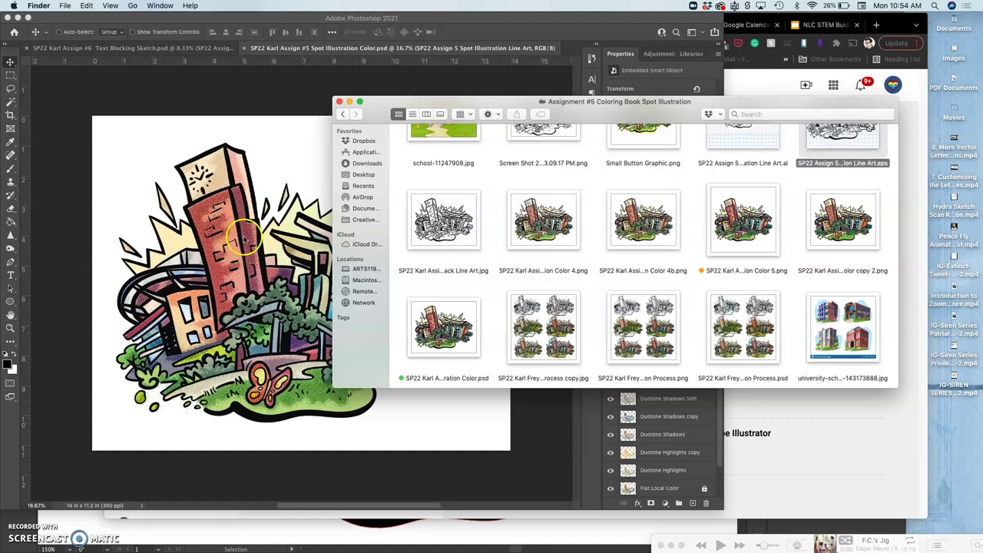
Step: Place the Line Art EPS on the canvas, scaled about 108% to roughly 12.38 × 9.35 in
drag(843, 132, 241, 311)
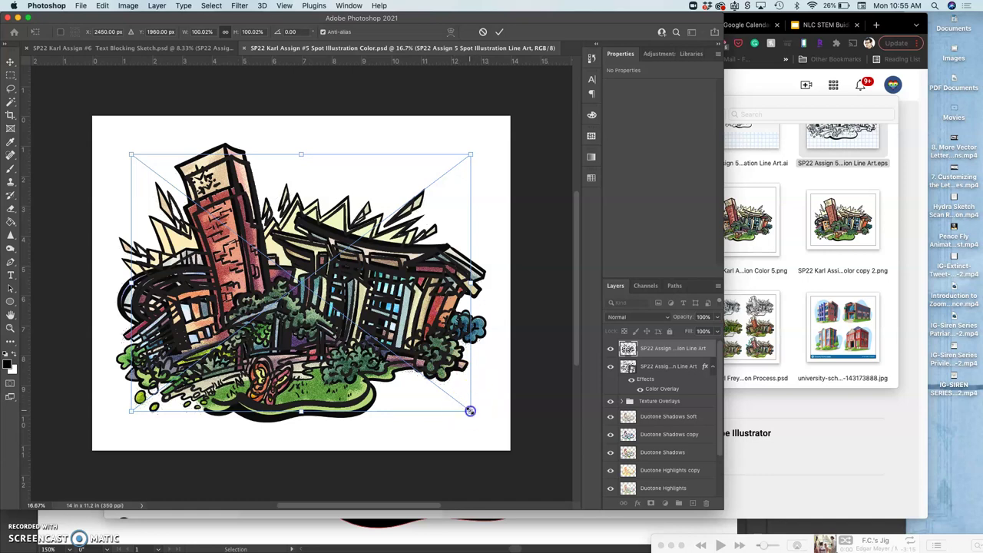
drag(473, 413, 483, 424)
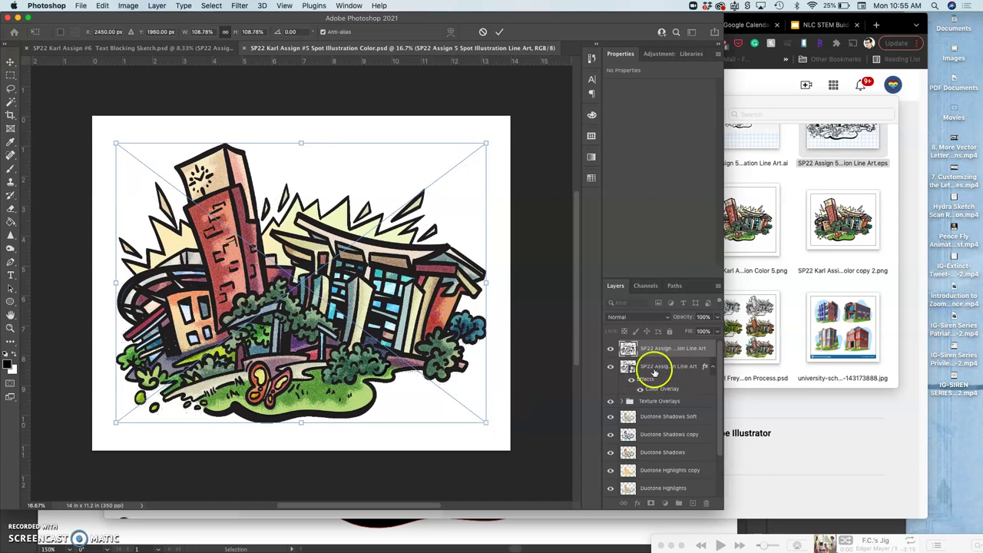
key(Return)
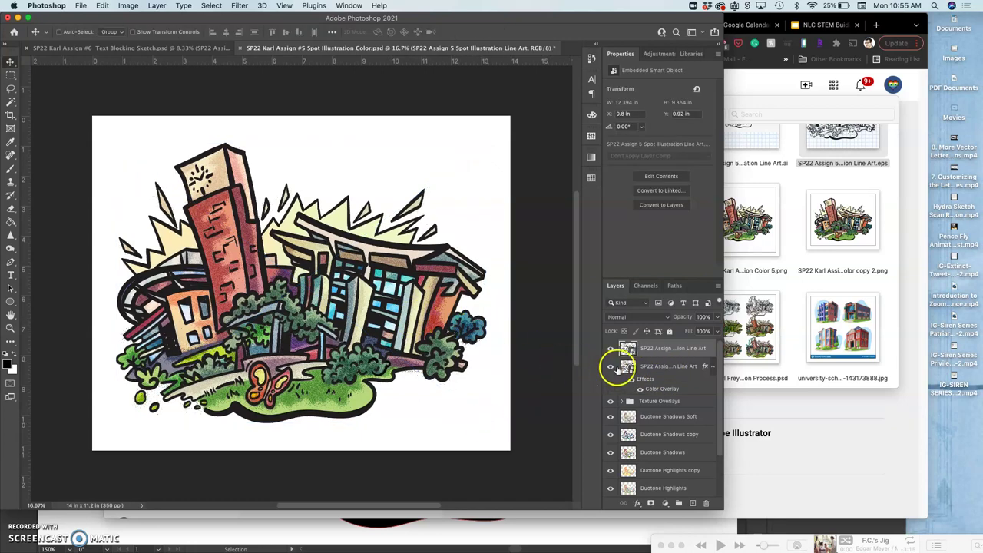
Step: Hide the old line art layer and transfer its Color Overlay effect to the new line art
click(611, 367)
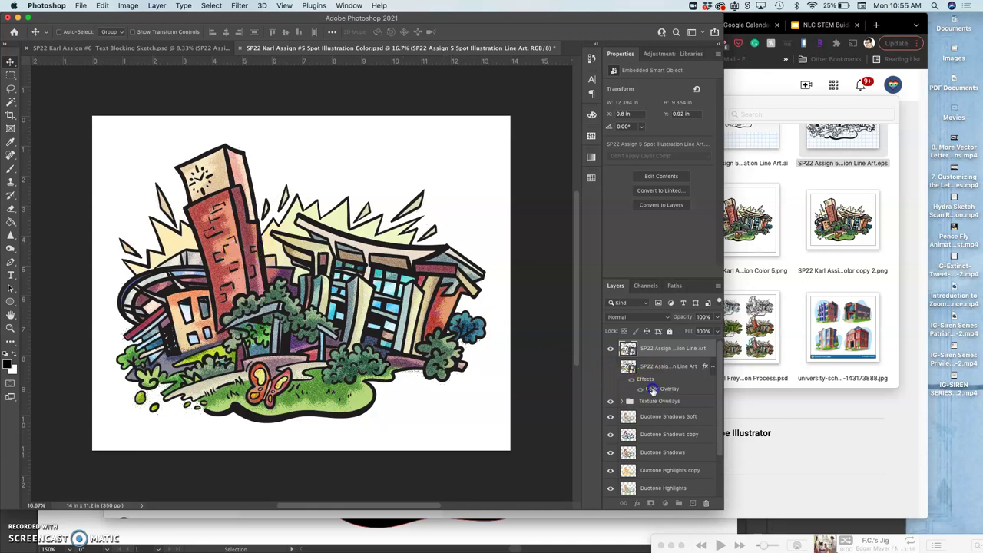
drag(651, 372, 645, 351)
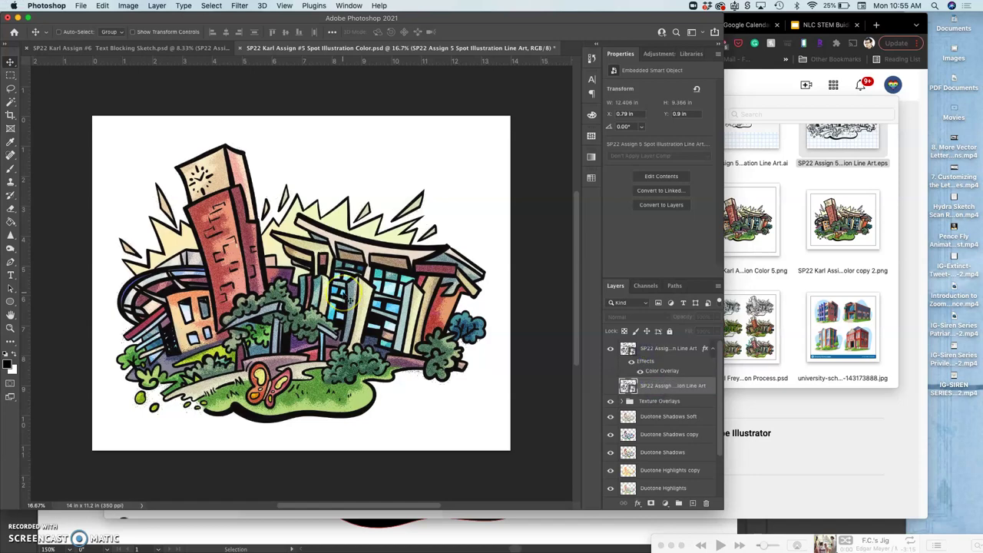
scroll(344, 294, up, 5)
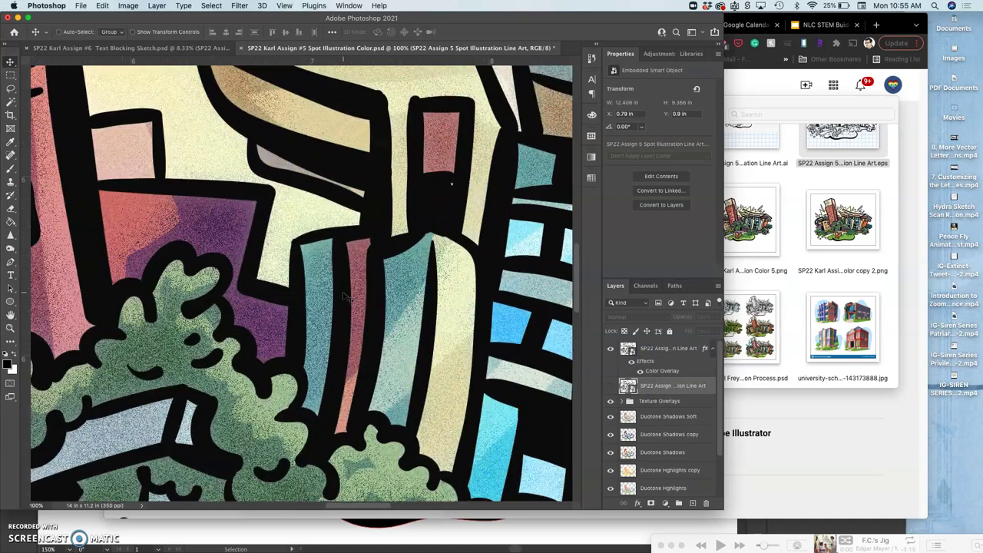
scroll(347, 295, up, 3)
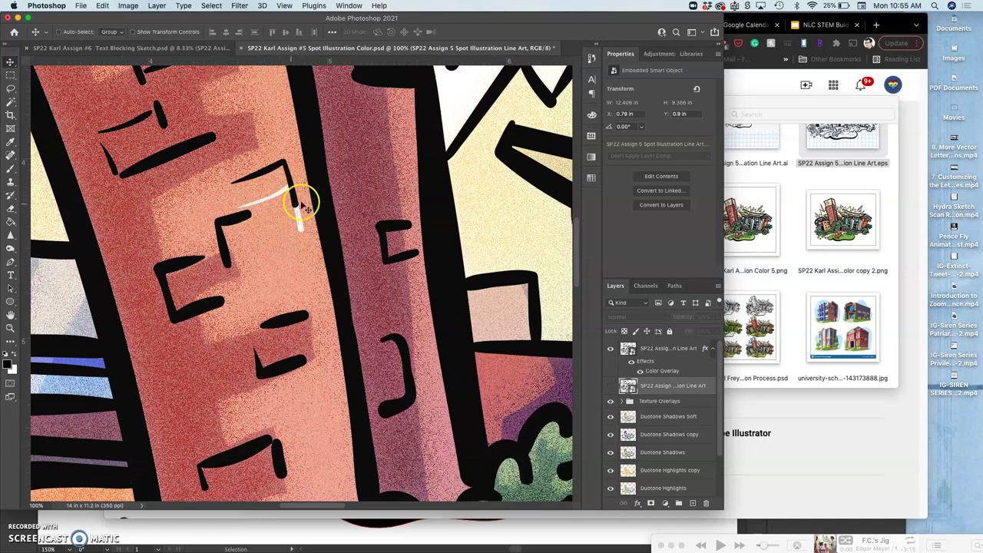
scroll(661, 457, down, 2)
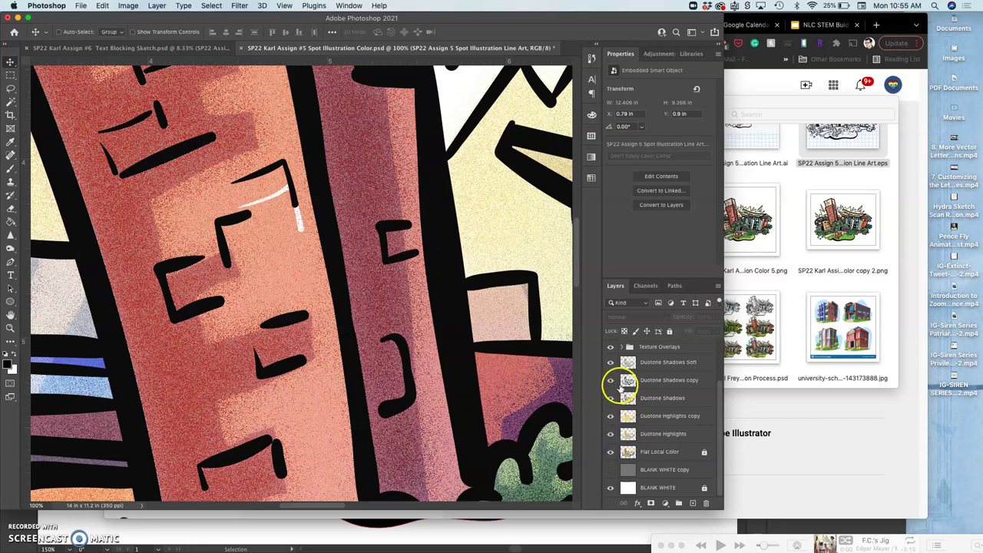
Step: Compare the Duotone Highlights layers, then select and unlock the Flat Local Color layer
click(611, 435)
click(610, 435)
click(611, 417)
click(610, 416)
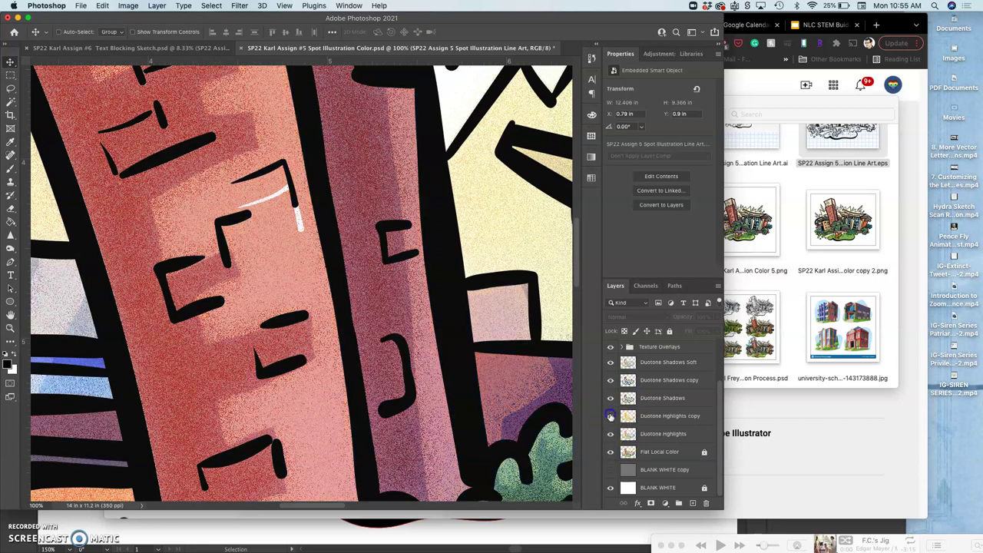
click(652, 453)
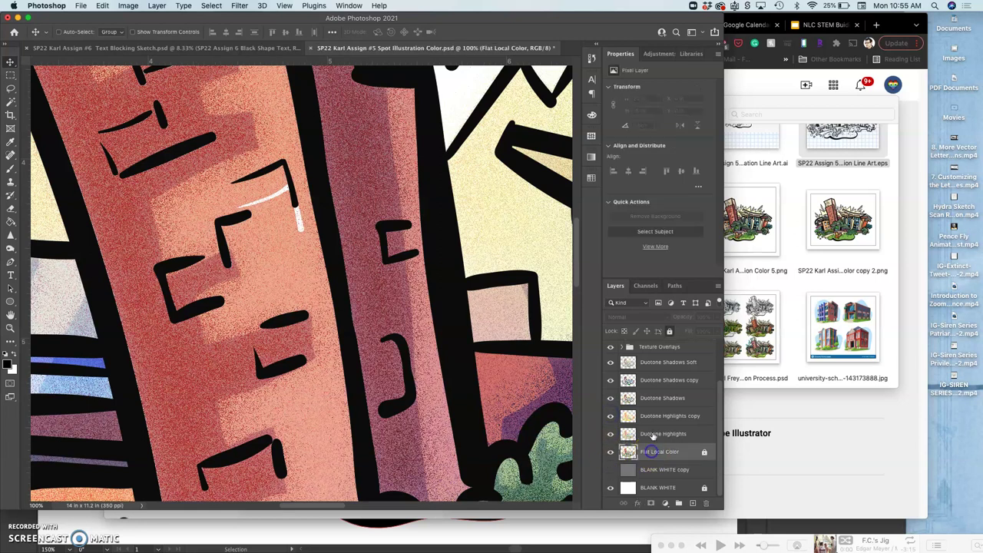
click(668, 332)
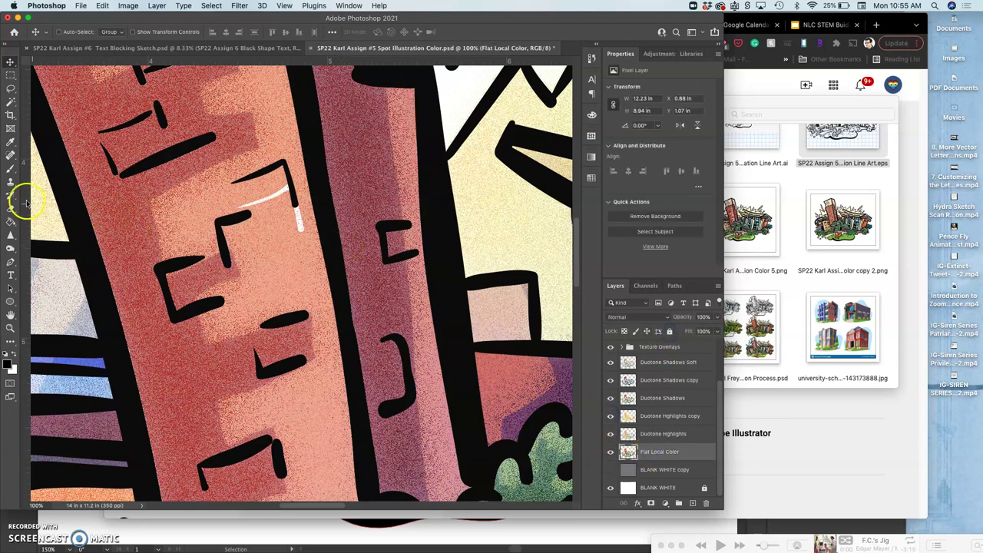
Step: Brush salmon over the tower's white stroke at 100% opacity, touching up the wall below the bracket
click(11, 171)
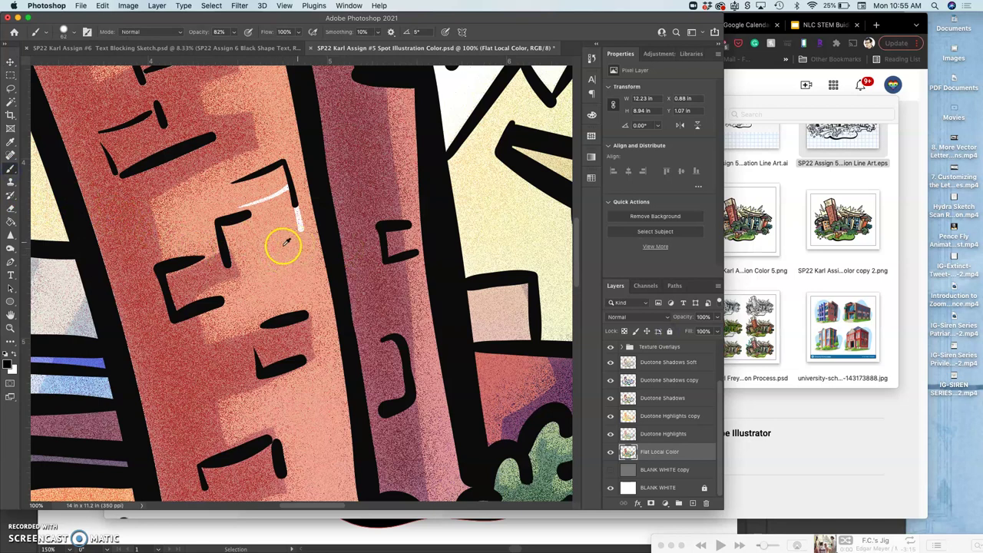
mouse_move(263, 197)
mouse_down()
mouse_move(253, 208)
mouse_move(284, 189)
mouse_move(287, 205)
mouse_move(268, 231)
mouse_move(268, 208)
mouse_up()
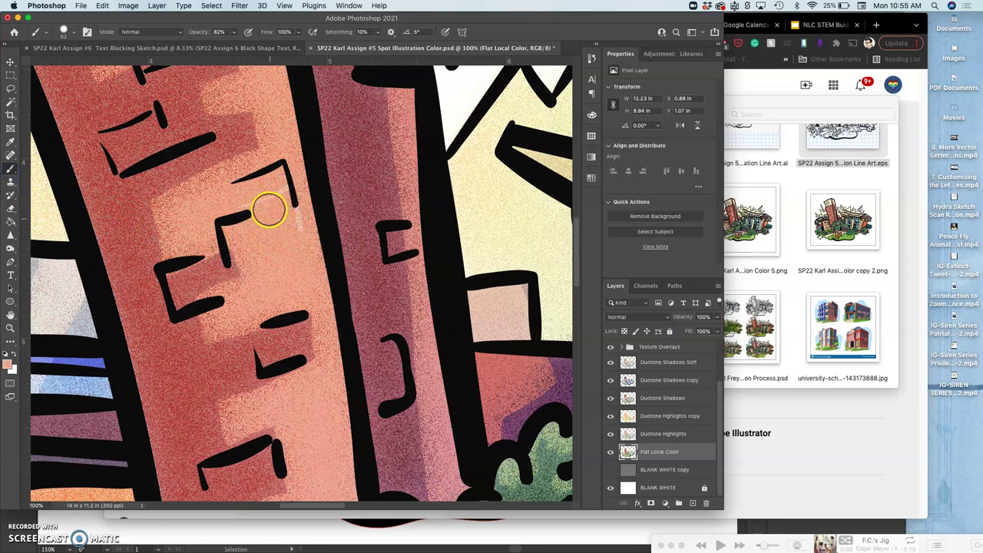
click(233, 33)
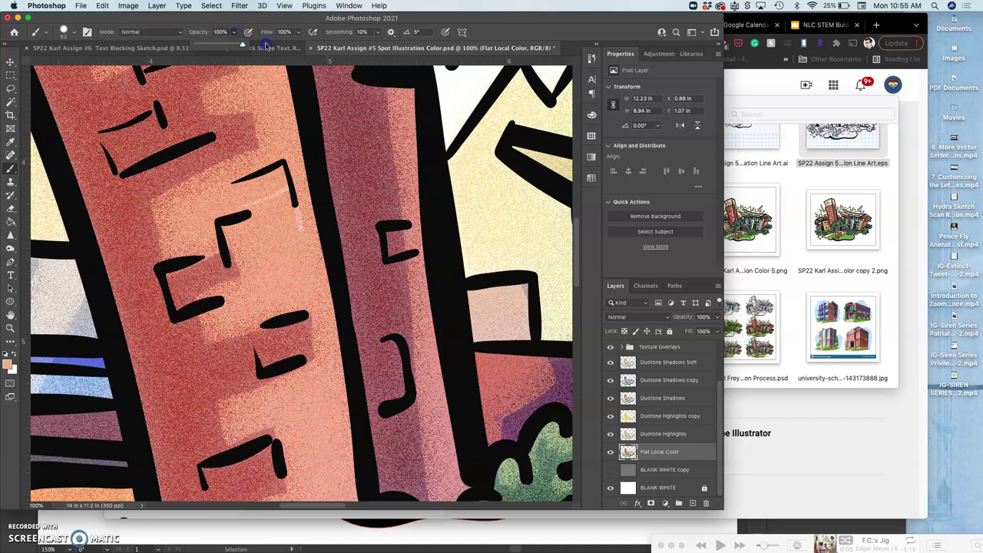
mouse_move(274, 259)
mouse_down()
mouse_move(293, 235)
mouse_move(287, 200)
mouse_move(242, 210)
mouse_move(266, 198)
mouse_move(250, 205)
mouse_move(284, 206)
mouse_move(304, 284)
mouse_move(286, 190)
mouse_up()
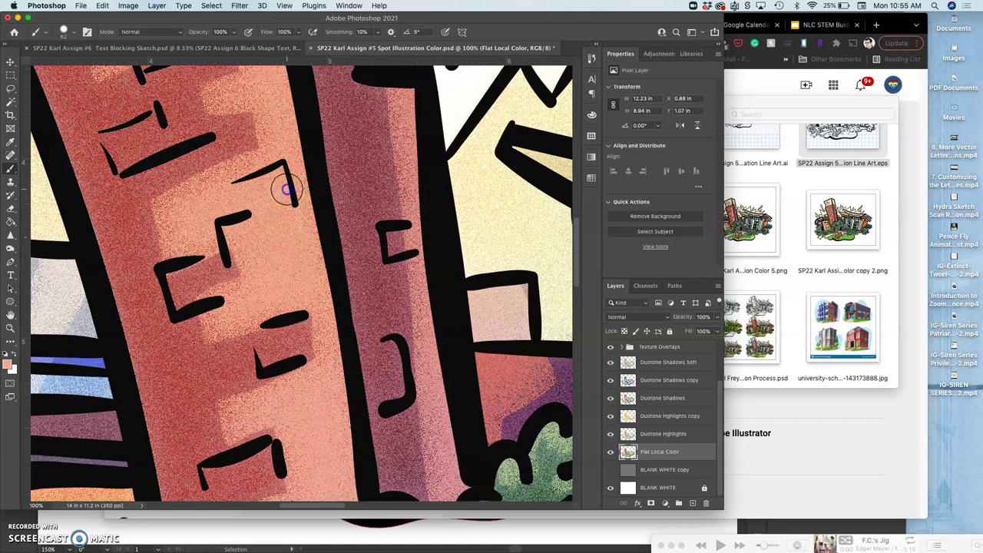
click(289, 285)
scroll(290, 287, down, 6)
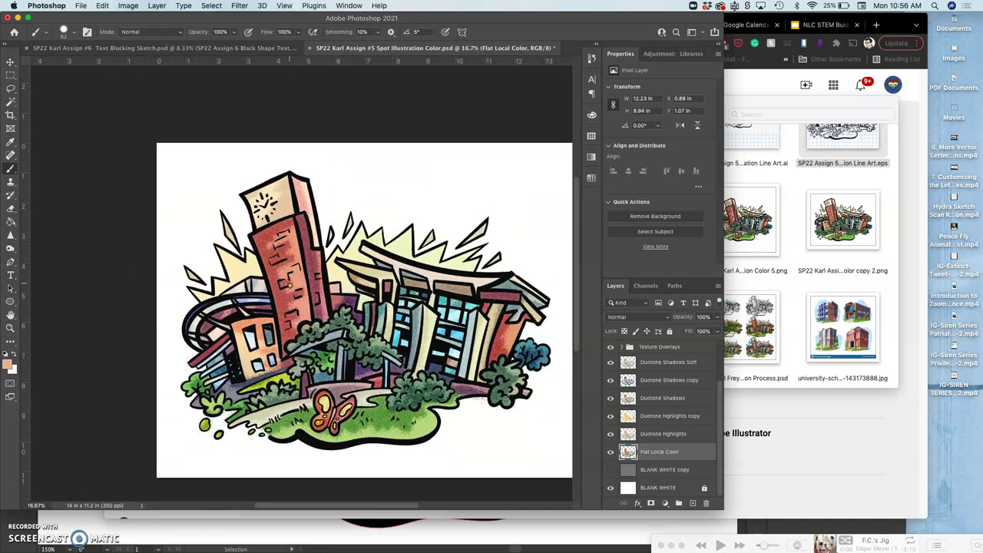
click(384, 285)
scroll(372, 307, down, 3)
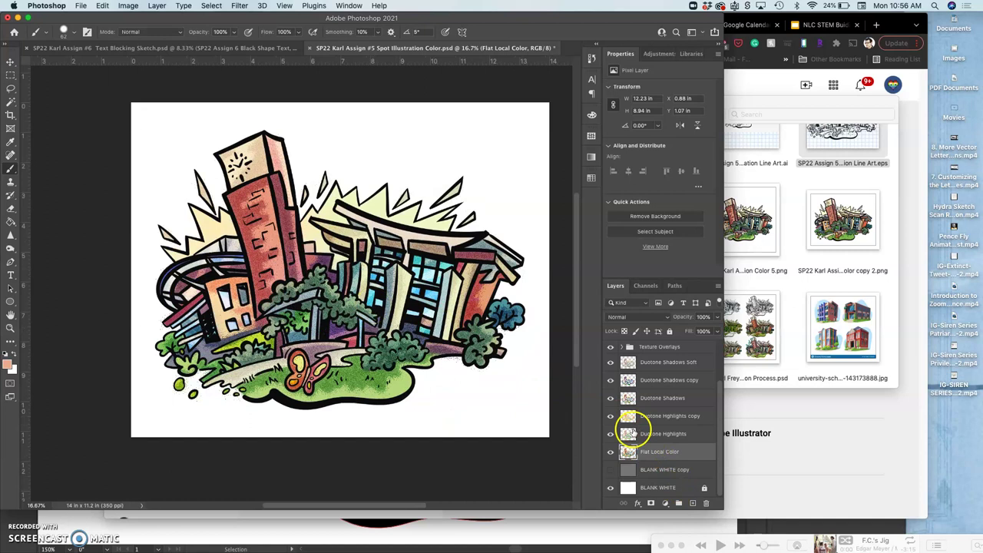
Step: Turn on the BLANK WHITE copy layer for a gray background, then rearrange layers in the panel
click(611, 469)
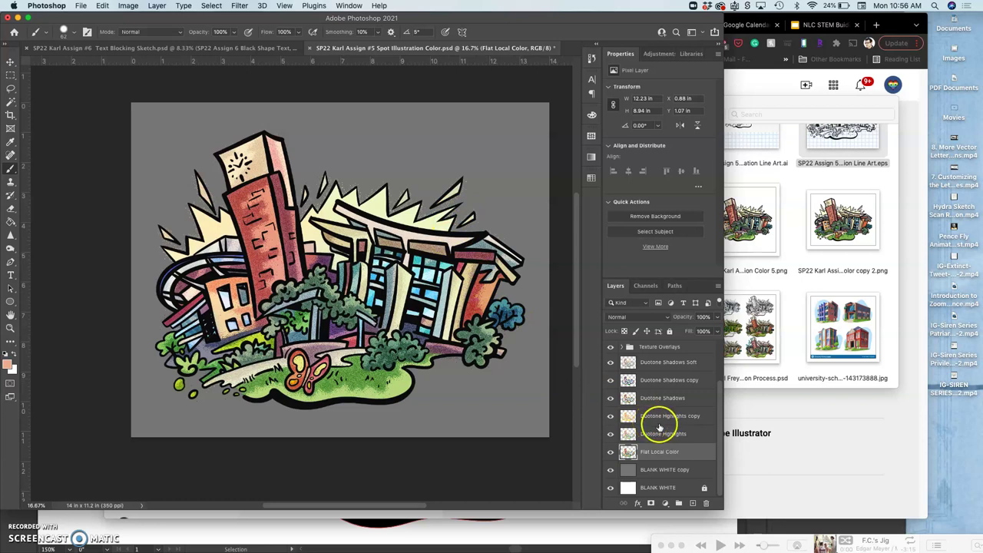
click(662, 454)
scroll(664, 457, up, 3)
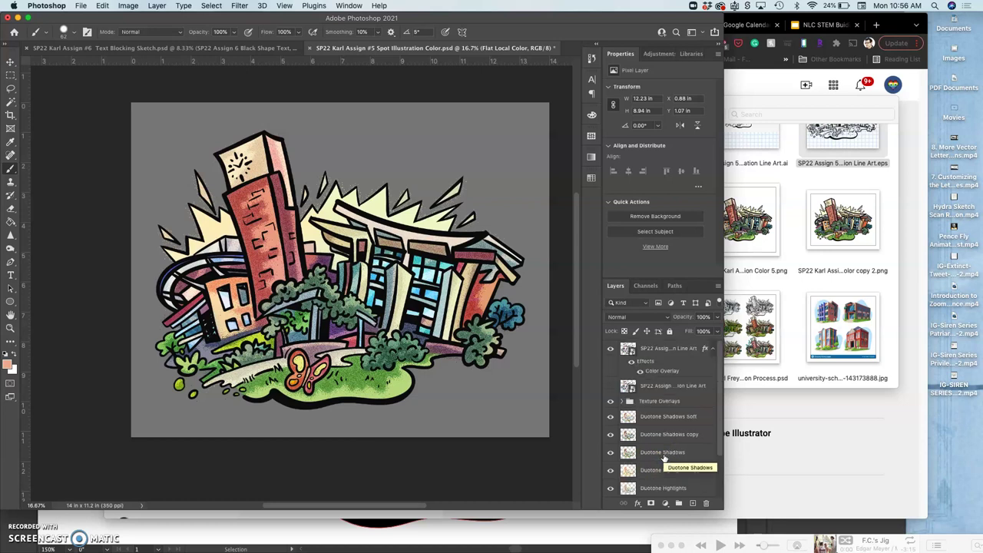
scroll(663, 458, down, 3)
mouse_move(658, 433)
mouse_down()
mouse_move(643, 377)
mouse_move(621, 345)
mouse_move(301, 292)
mouse_move(56, 149)
mouse_move(326, 246)
mouse_move(631, 443)
mouse_move(650, 439)
mouse_up()
scroll(650, 438, up, 3)
Step: Duplicate the Layer 1 copy rainbow gradient in Texture Overlays and bring the copy to the top
click(622, 401)
click(634, 416)
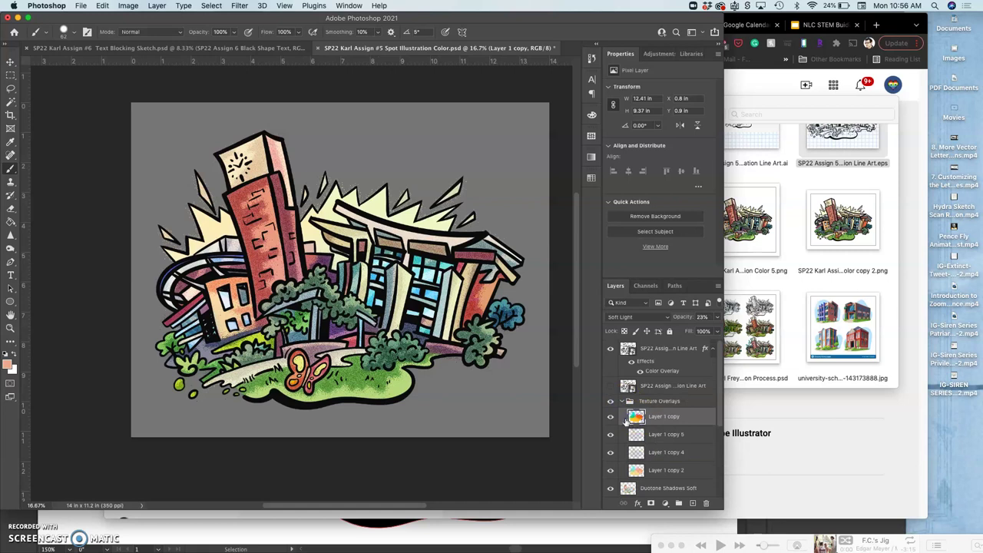
click(637, 416)
key(super+j)
key(super+bracketright)
key(super+bracketright)
key(super+bracketright)
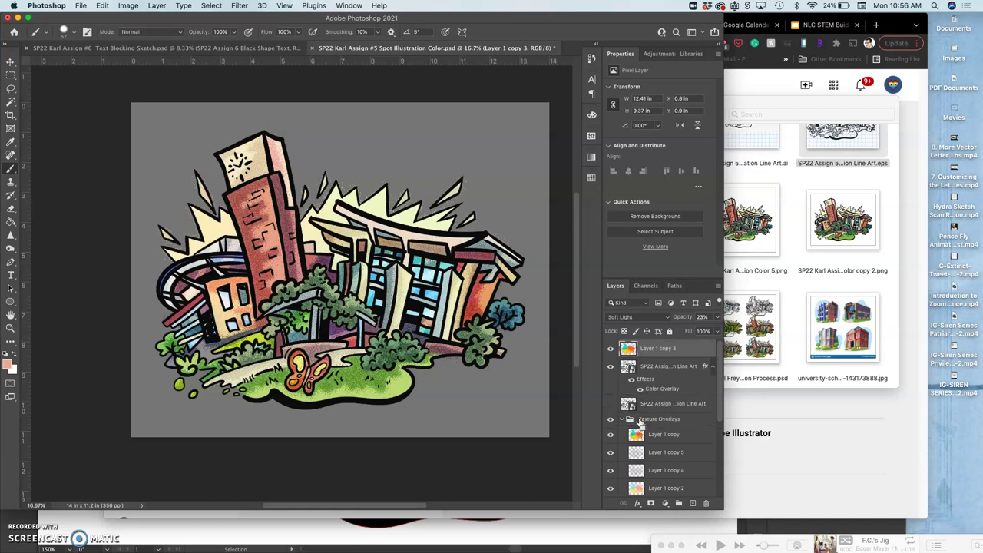
Step: Set the gradient copy to Normal blend at 100% opacity and move it beneath Flat Local Color
click(636, 321)
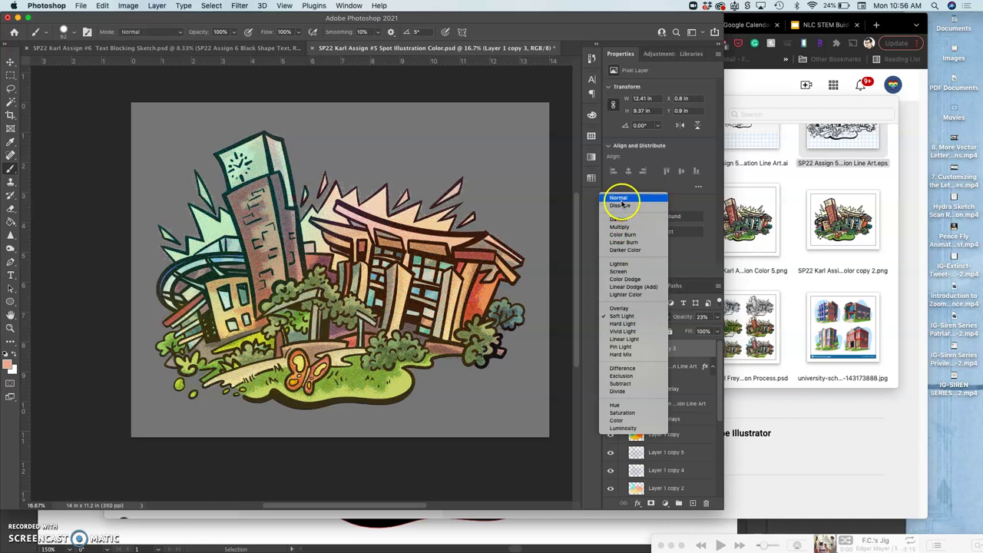
click(619, 197)
click(715, 316)
drag(679, 332, 716, 330)
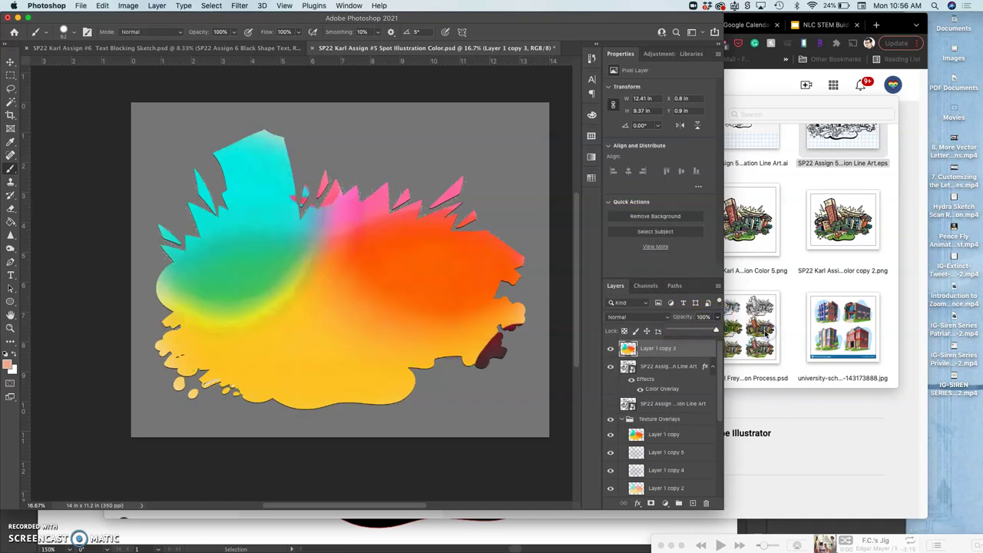
mouse_move(556, 298)
mouse_down()
mouse_move(523, 298)
mouse_move(569, 351)
mouse_move(627, 386)
mouse_move(647, 349)
mouse_up()
drag(646, 353, 644, 461)
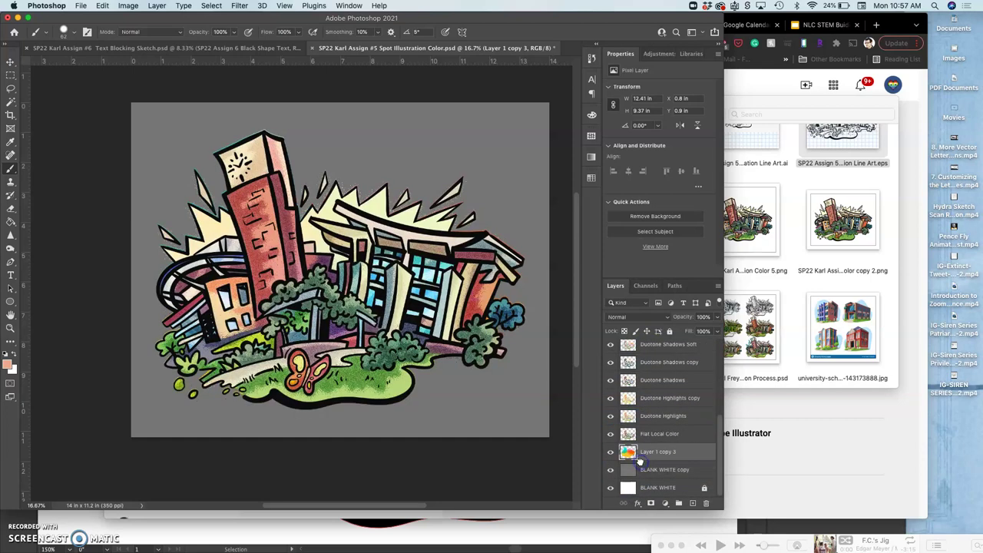
Step: Scale the gradient copy about 103% into an offset rainbow outline and set its opacity to 72%
key(super+t)
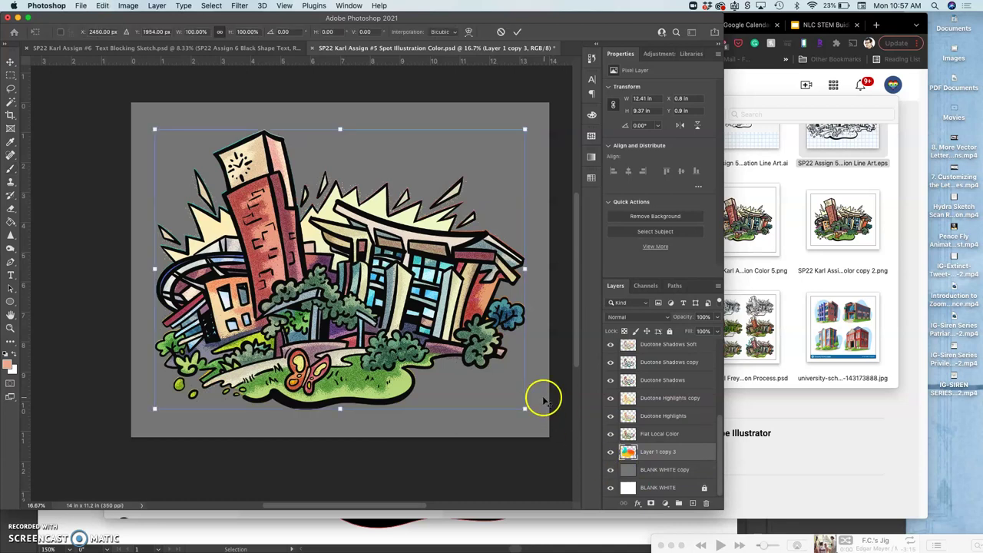
click(525, 407)
drag(525, 408, 530, 413)
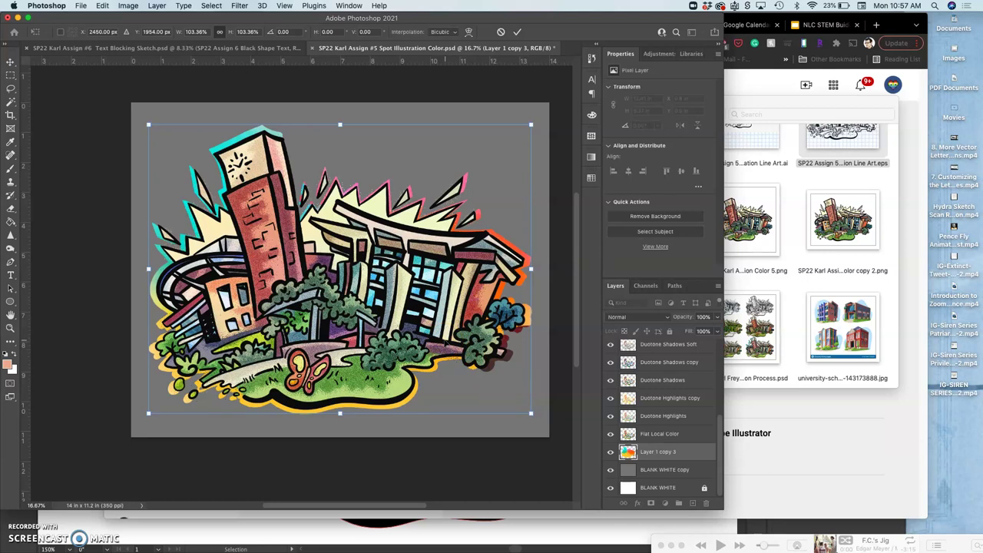
key(super+equal)
key(super+equal)
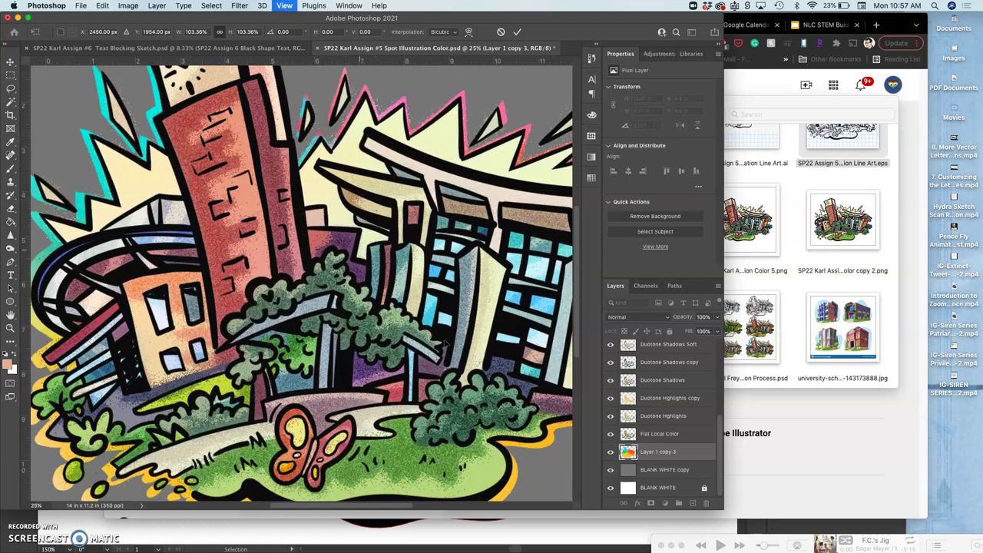
scroll(301, 282, right, 10)
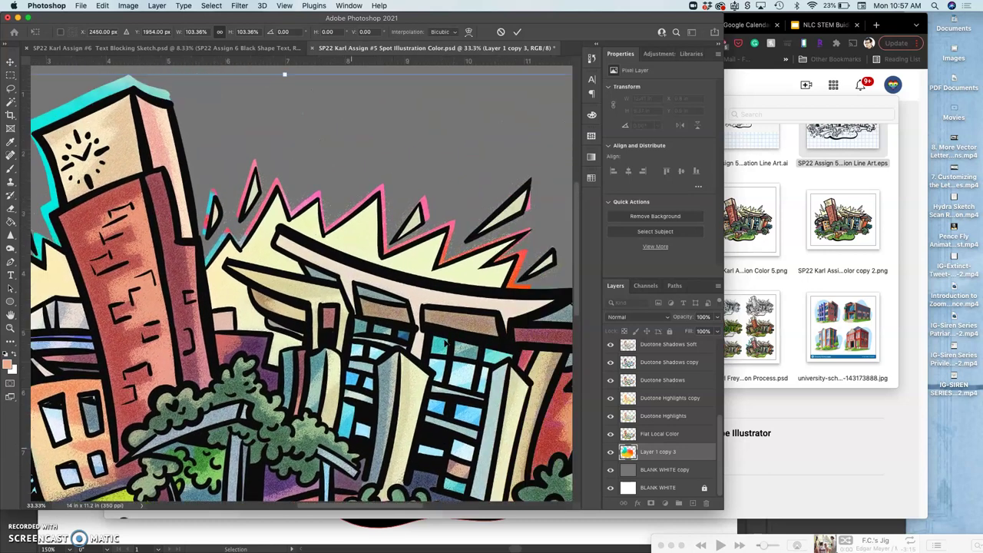
scroll(415, 315, down, 3)
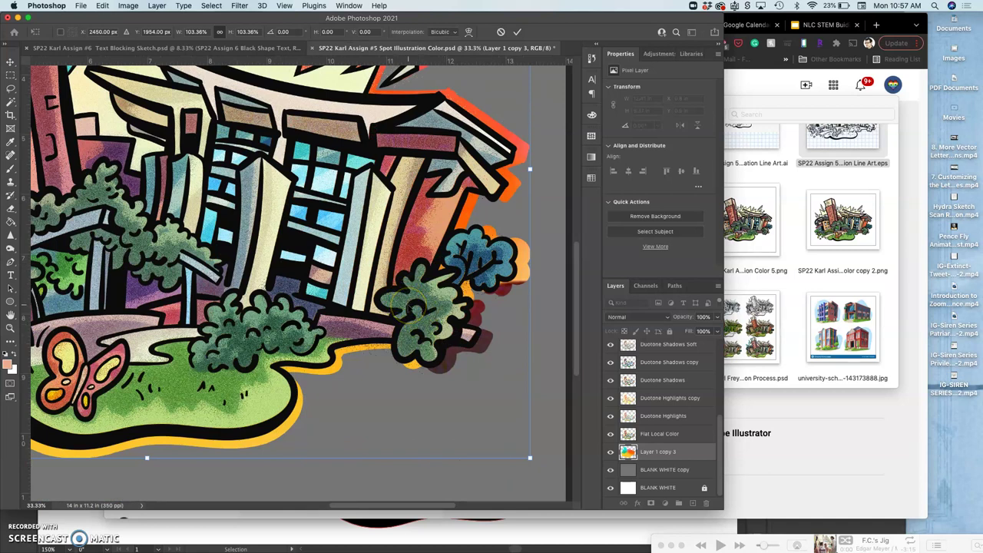
scroll(410, 307, up, 1)
key(super+minus)
key(super+minus)
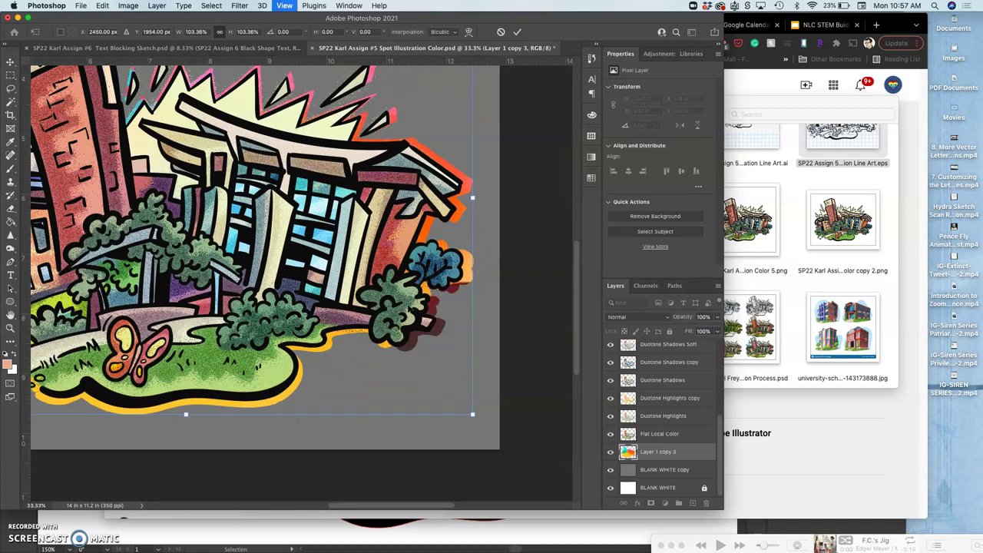
key(Return)
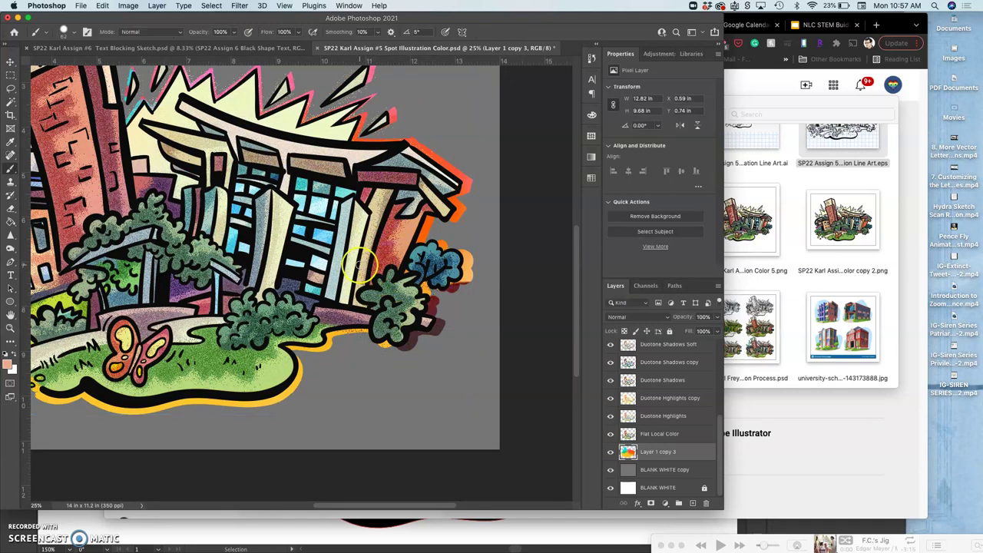
scroll(244, 225, right, 5)
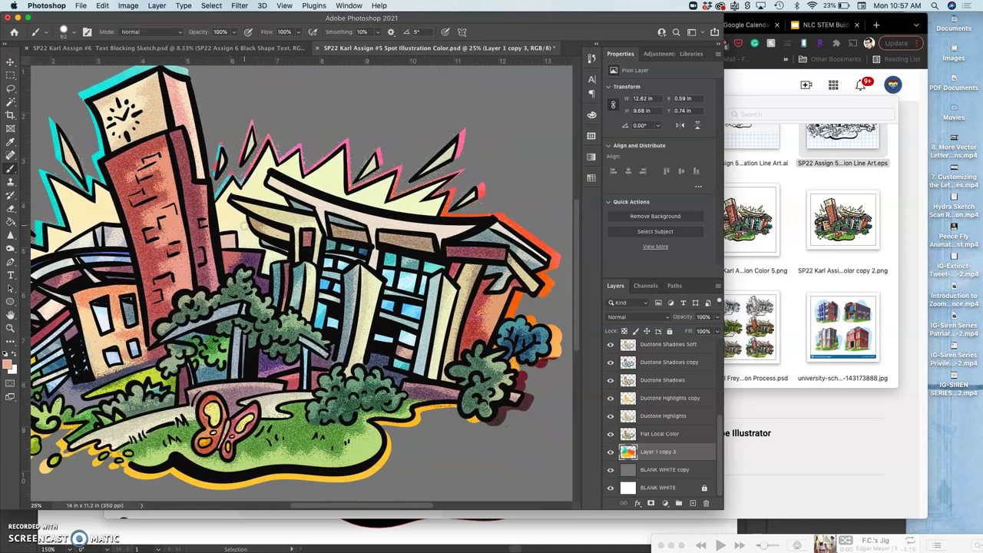
click(717, 317)
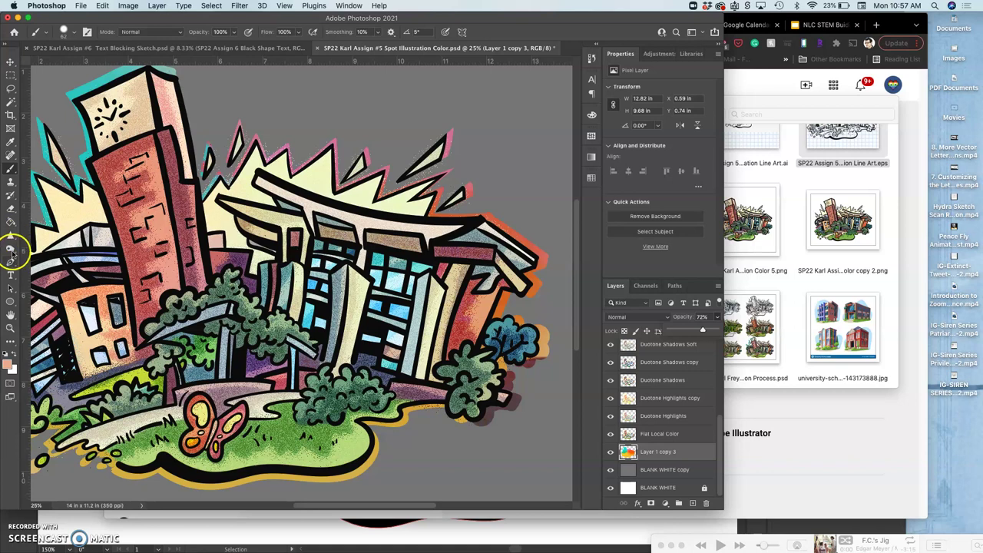
Step: With the Sponge tool in Saturate mode, saturate the shadow under the right-hand trees
click(11, 249)
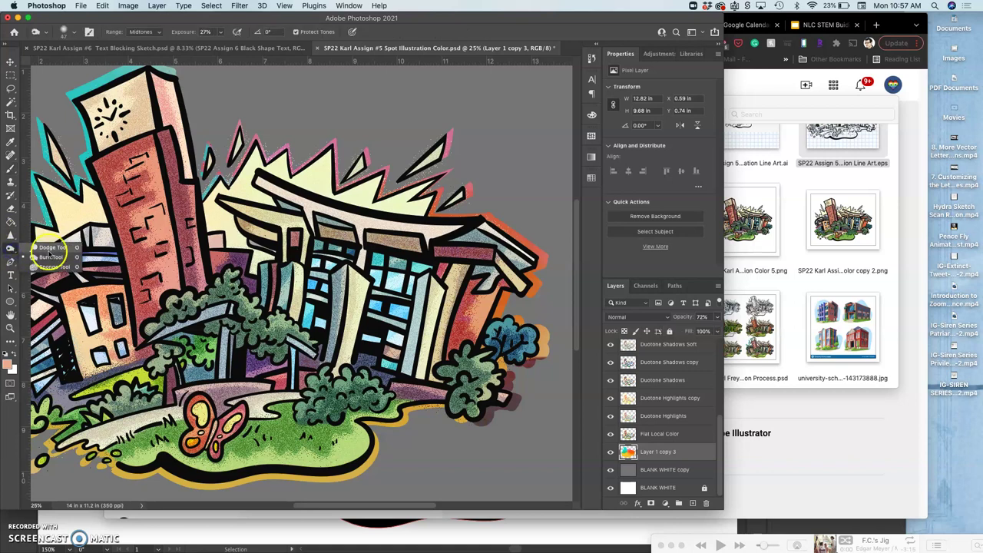
click(51, 267)
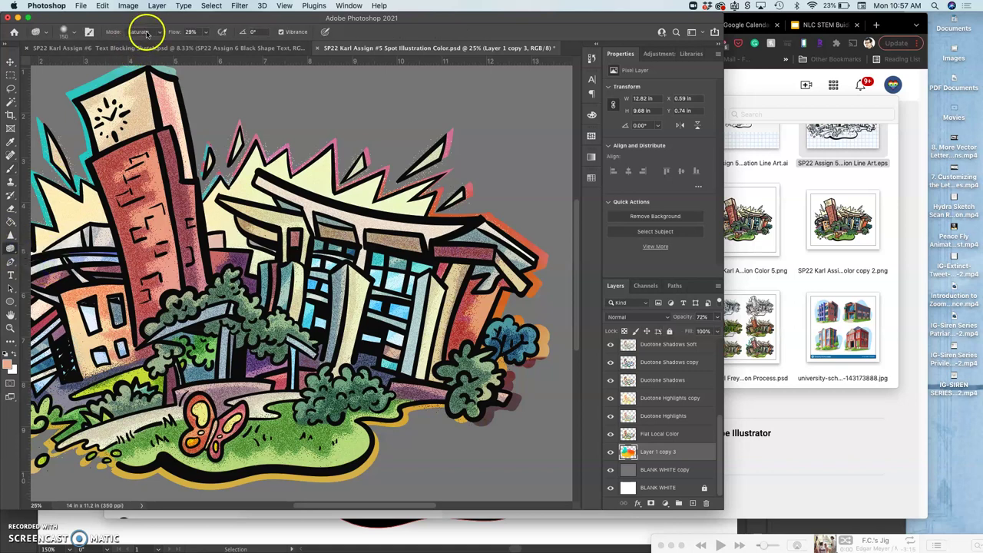
mouse_move(530, 396)
mouse_down()
mouse_move(503, 404)
mouse_move(497, 393)
mouse_move(525, 374)
mouse_move(496, 417)
mouse_move(491, 401)
mouse_move(524, 400)
mouse_move(481, 412)
mouse_move(523, 370)
mouse_up()
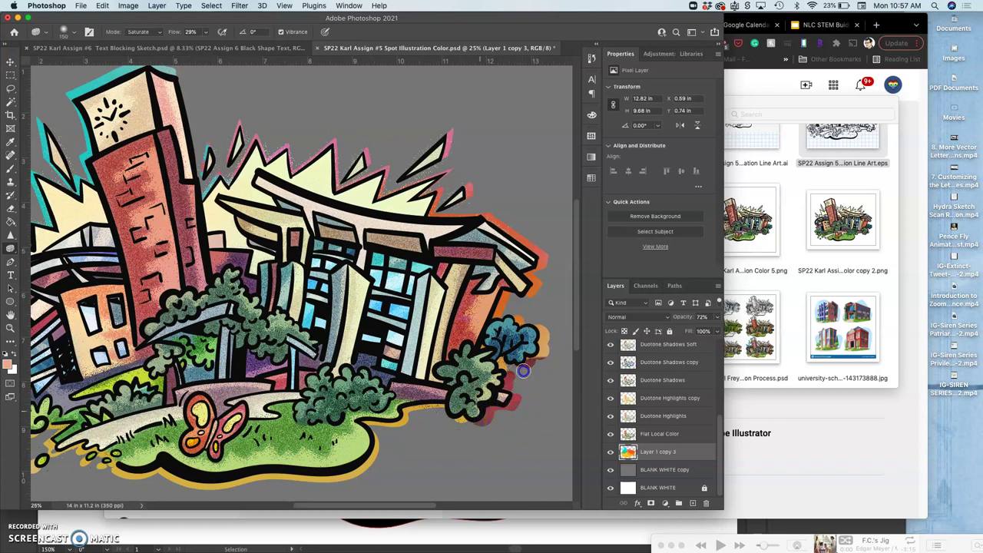